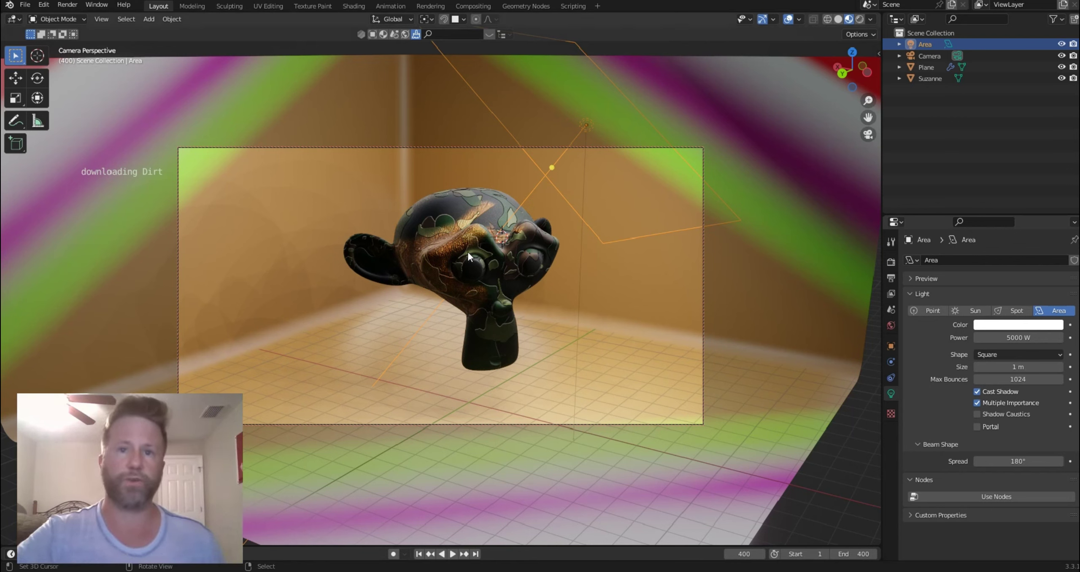
Examine the camouflage and rust-coloured layered material on the monkey head from several angles and distances.
middle_click_drag(469, 252, 486, 252)
scroll(488, 242, "up", 5)
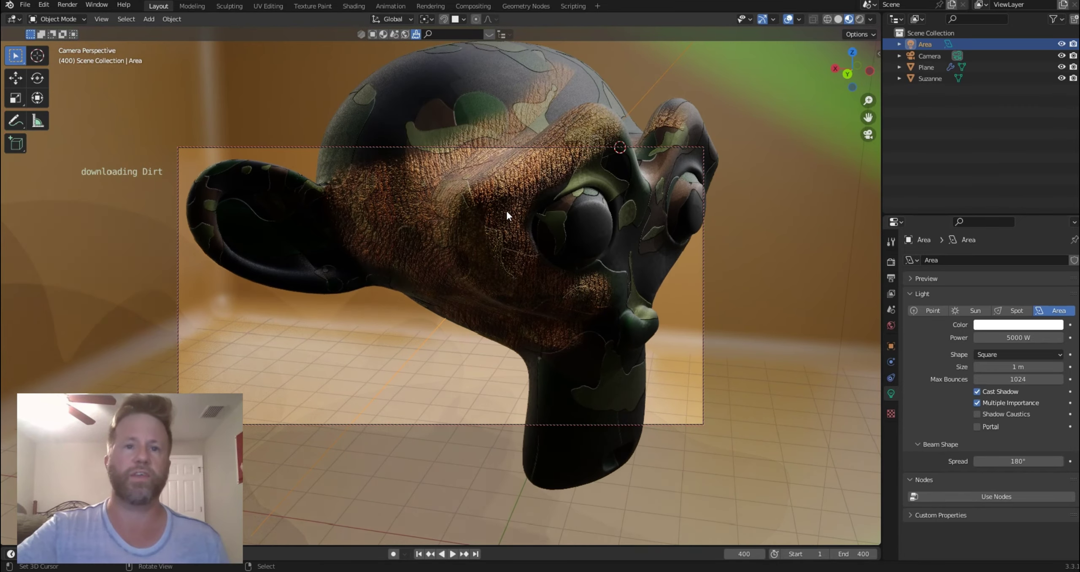
middle_click_drag(507, 212, 544, 169)
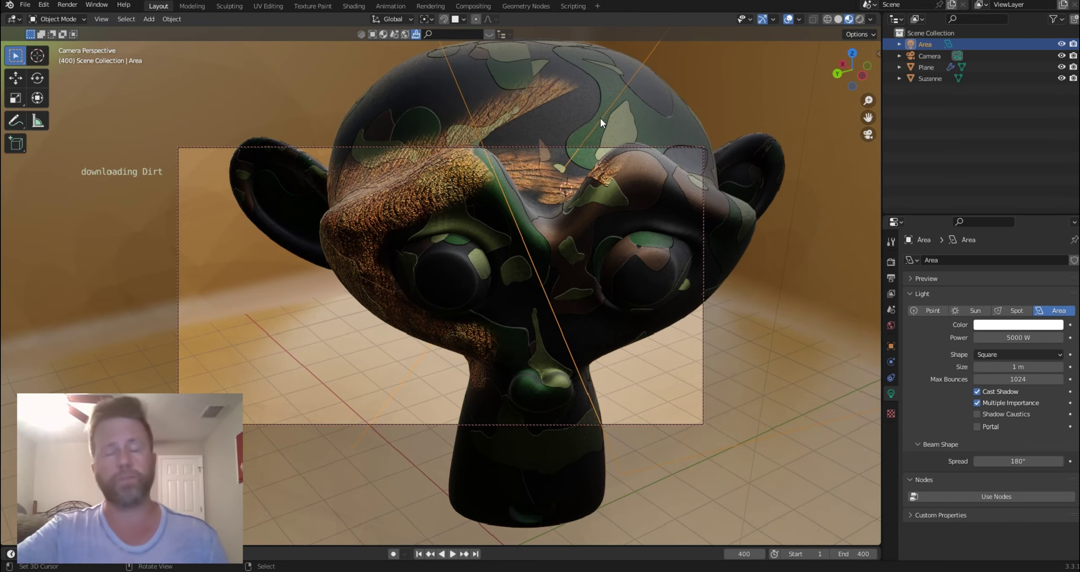
middle_click_drag(599, 117, 612, 94)
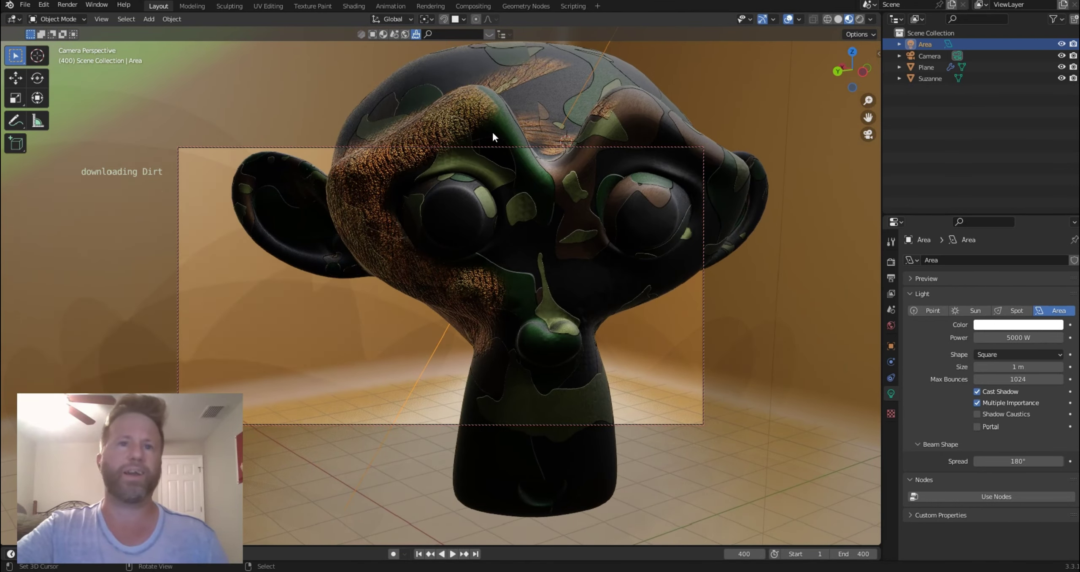
middle_click_drag(493, 133, 567, 168)
scroll(563, 171, "down", 6)
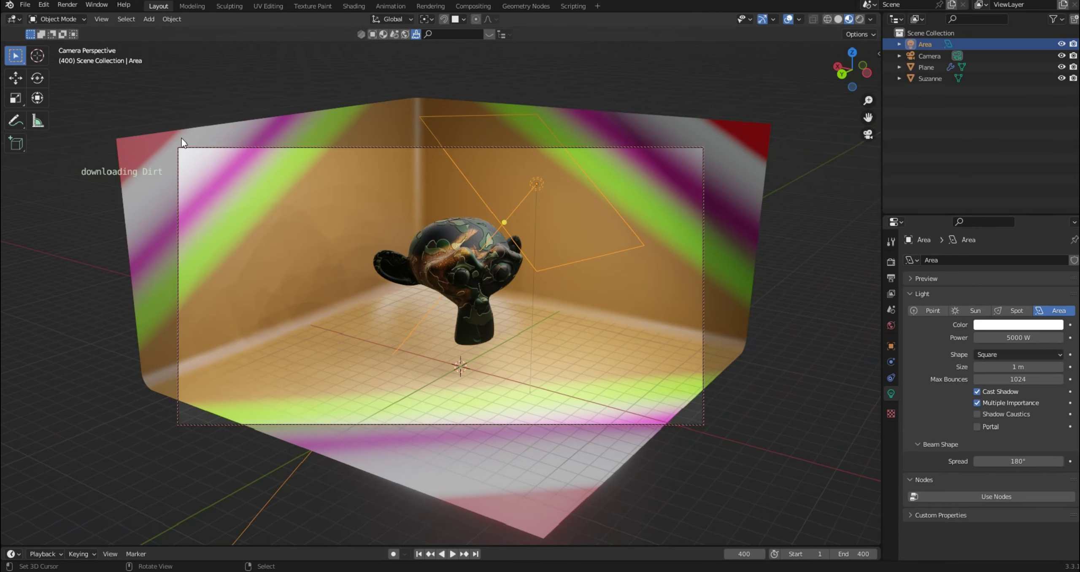
middle_click_drag(265, 265, 291, 255)
scroll(445, 242, "up", 5)
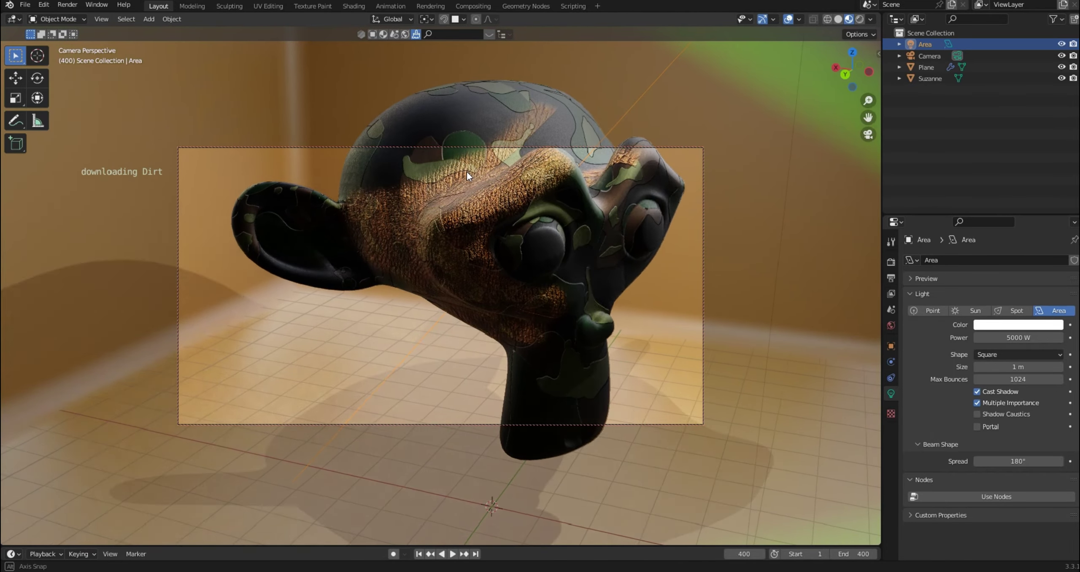
middle_click_drag(466, 172, 524, 181)
scroll(527, 175, "up", 2)
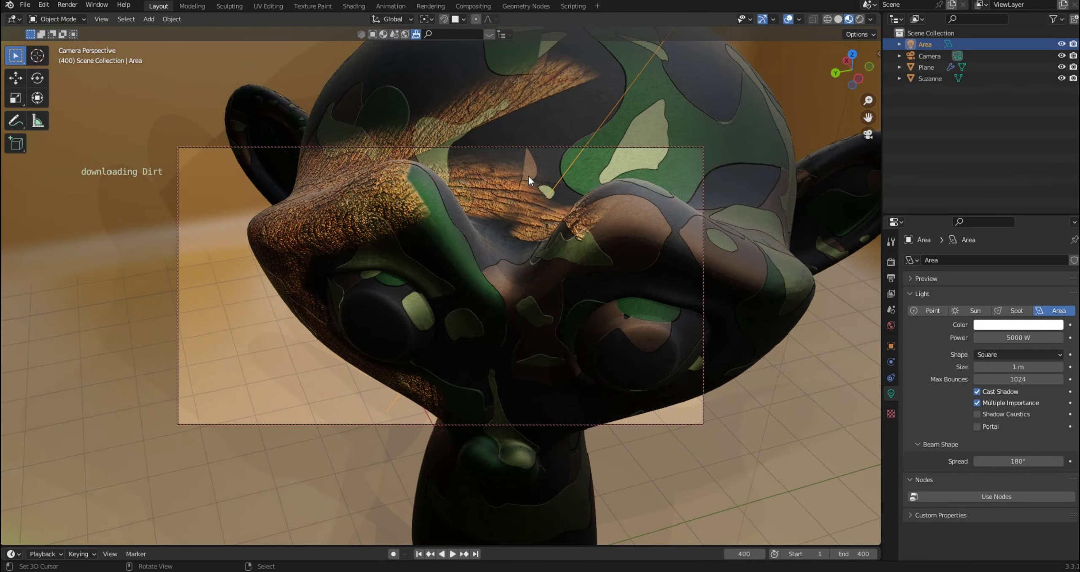
scroll(523, 181, "down", 6)
scroll(527, 173, "down", 5)
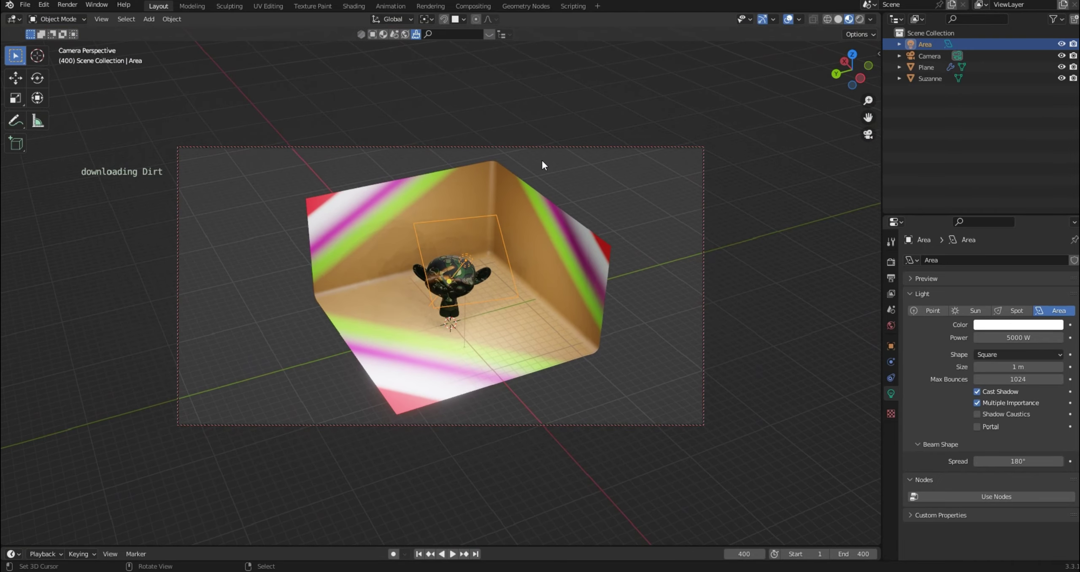
Delete every object in the scene to start with an empty viewport.
key("a")
key("Delete")
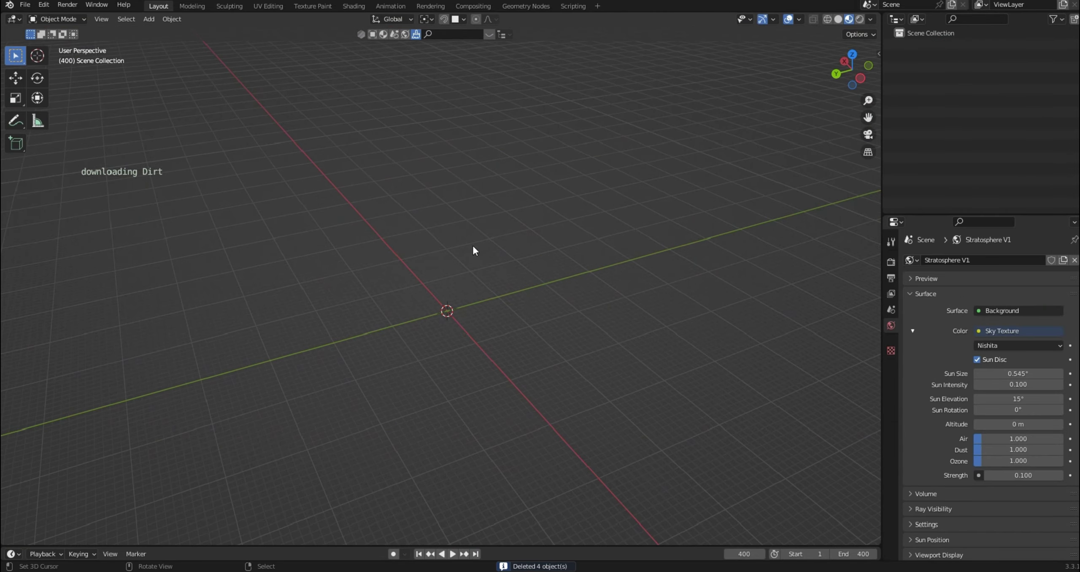
middle_click_drag(451, 282, 480, 257)
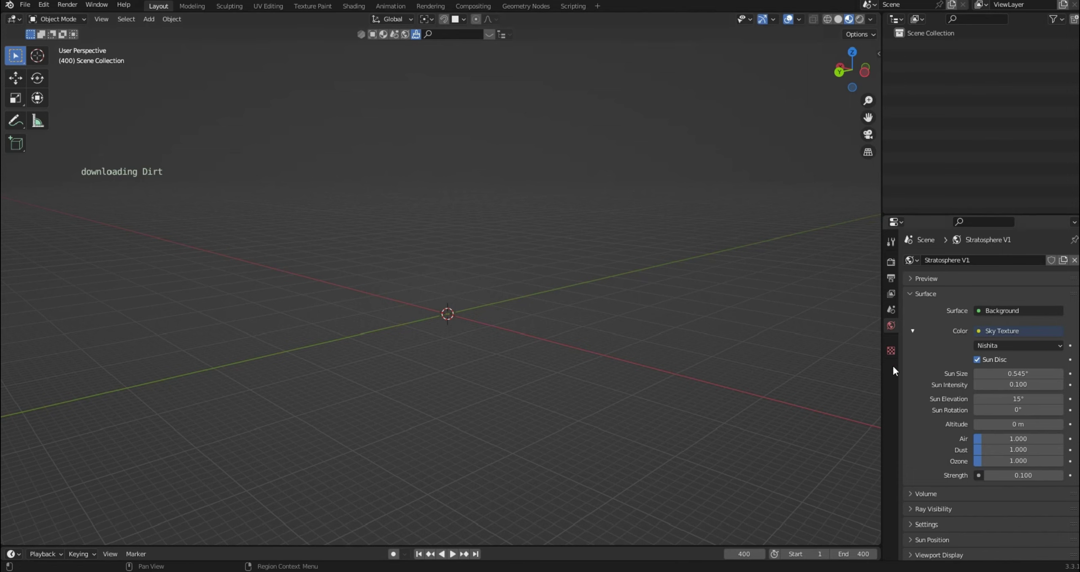
Turn on the Screencast Keys display for the 3D viewport.
key("n")
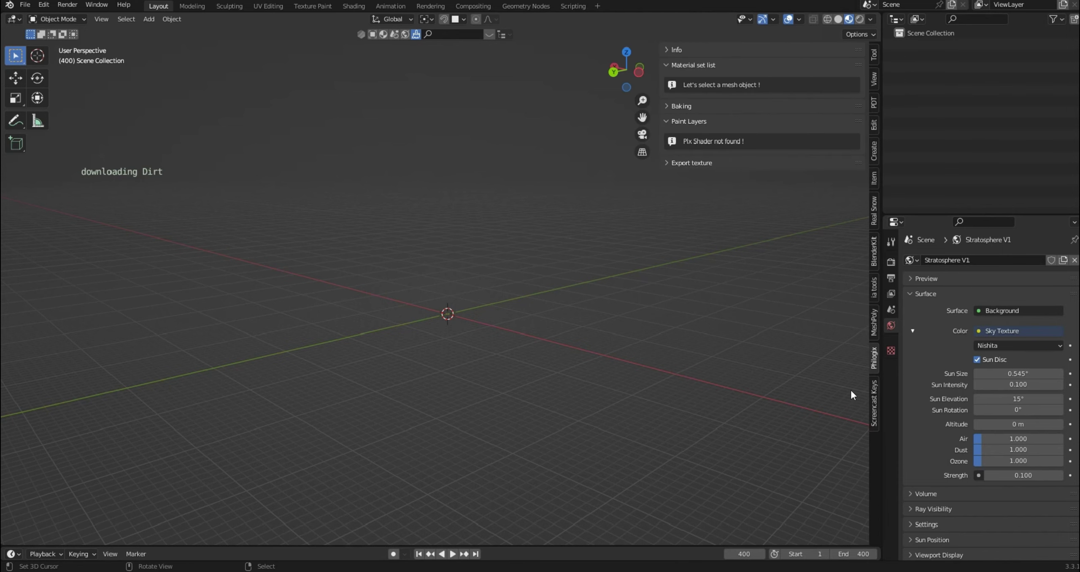
left_click(872, 390)
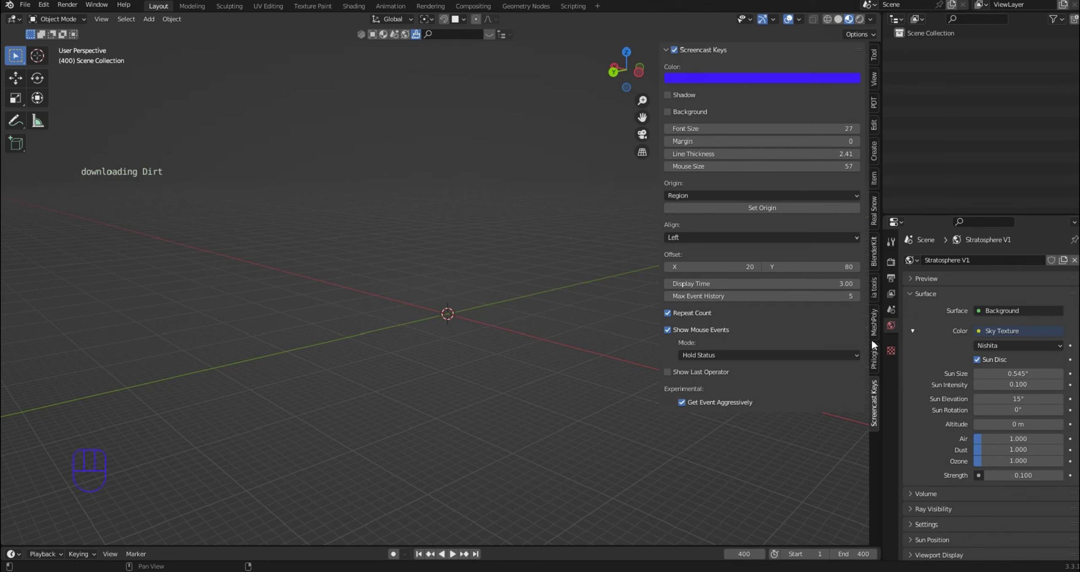
left_click(874, 354)
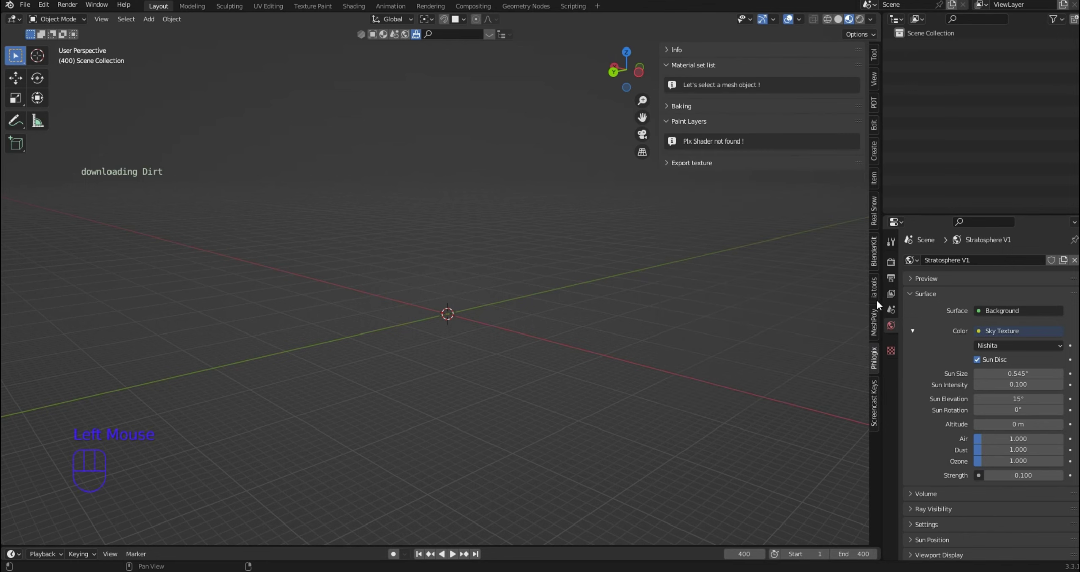
Cancel the pending Dirt download in BlenderKit.
left_click(874, 254)
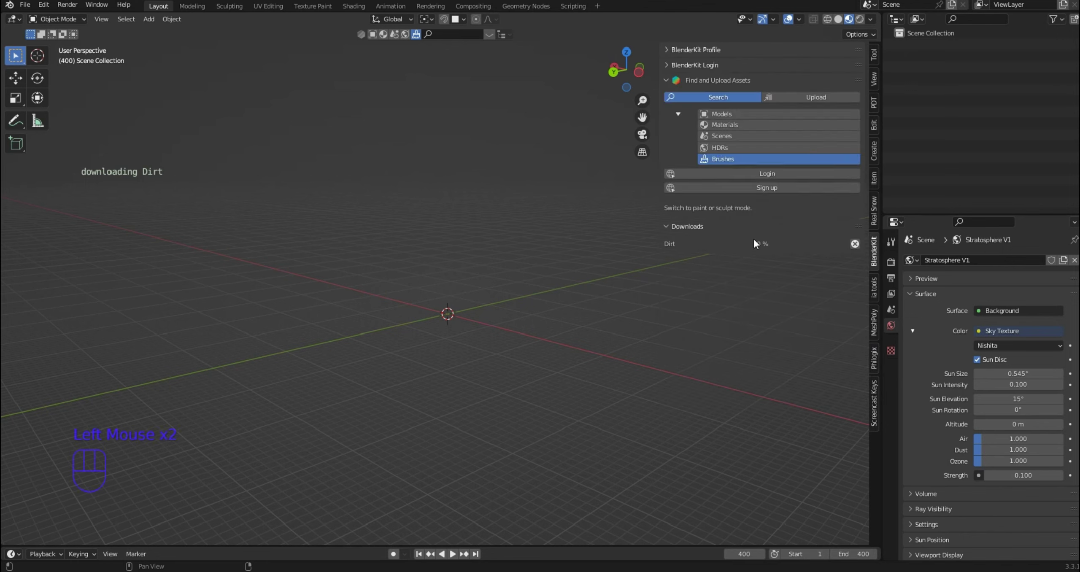
left_click(855, 244)
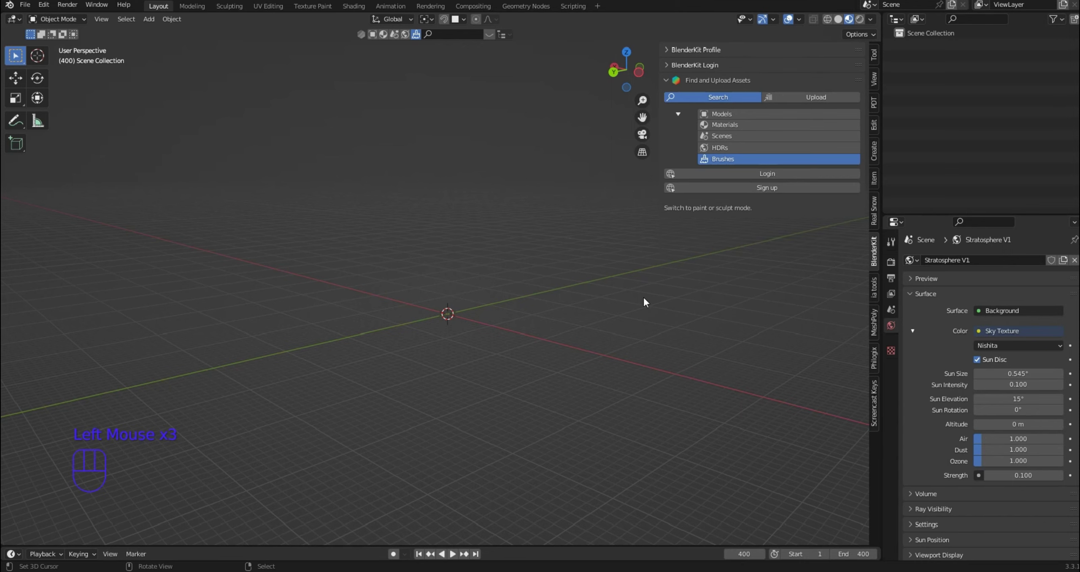
middle_click_drag(643, 295, 664, 292)
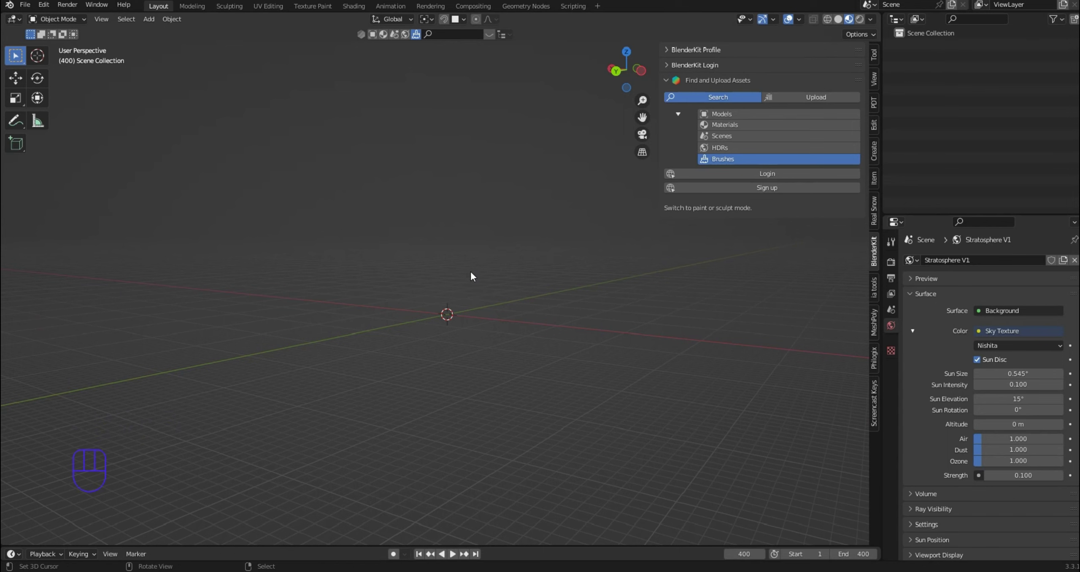
mouse_move(468, 269)
middle_mouse_down()
mouse_move(481, 260)
mouse_move(471, 274)
middle_mouse_up()
Bring up the Philogix tools and add a monkey mesh at the world origin.
left_click(874, 357)
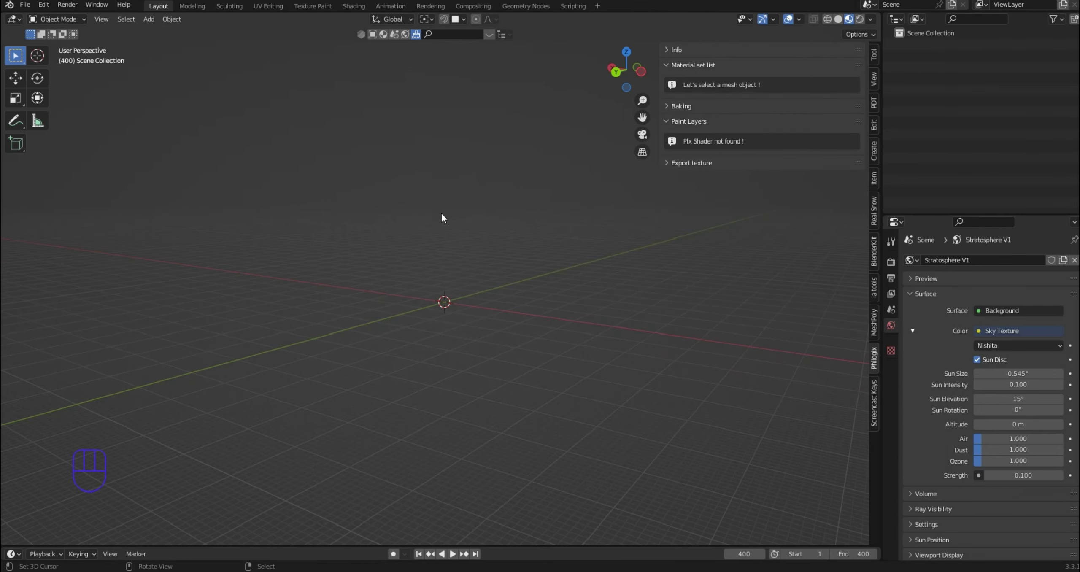
key("shift+a")
mouse_move(444, 76)
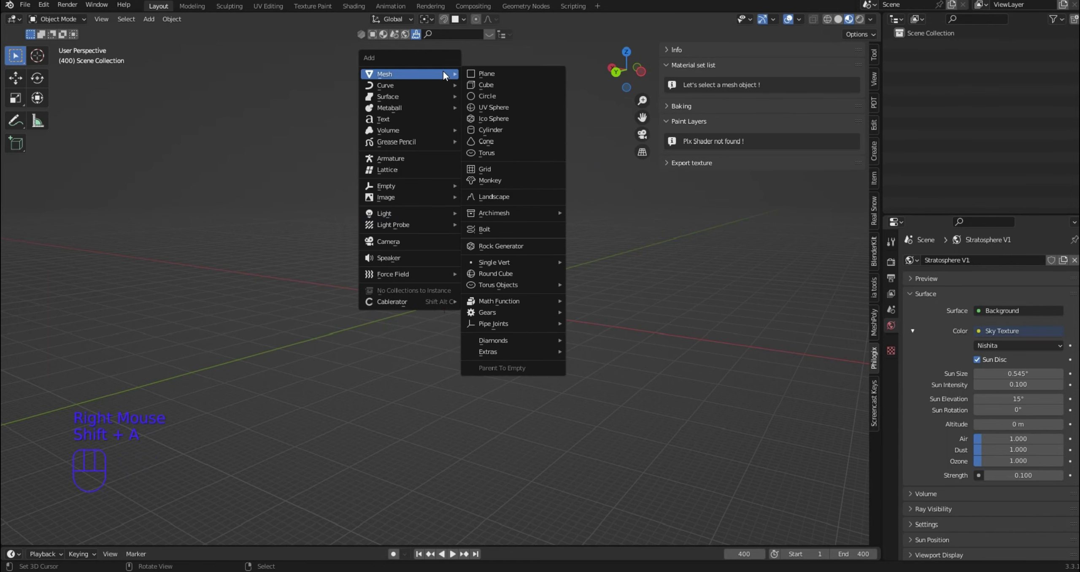
left_click(511, 179)
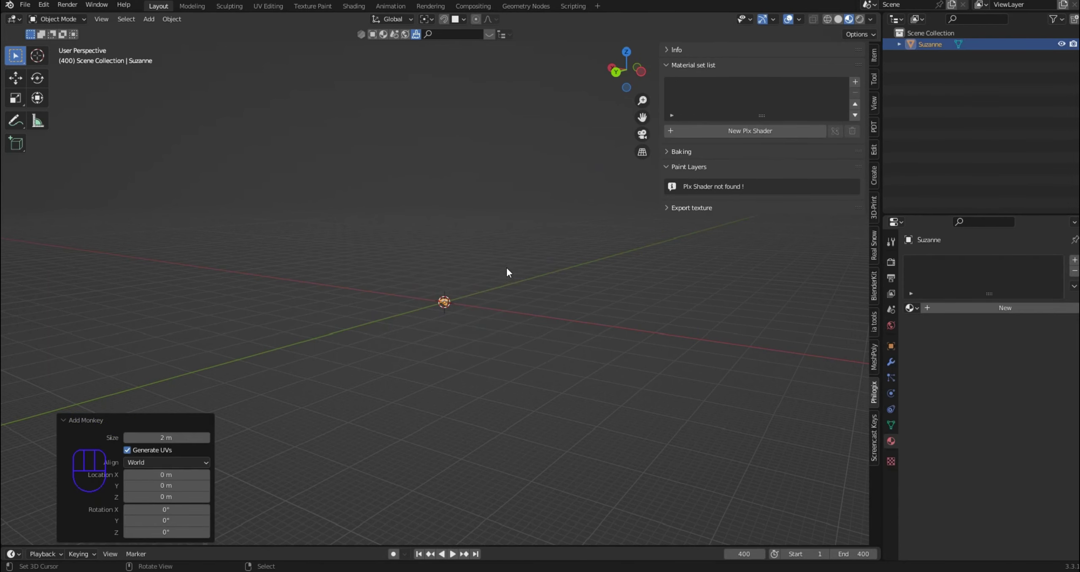
Rotate the monkey about -104° around the global Z axis.
scroll(507, 268, "up", 7)
key("r")
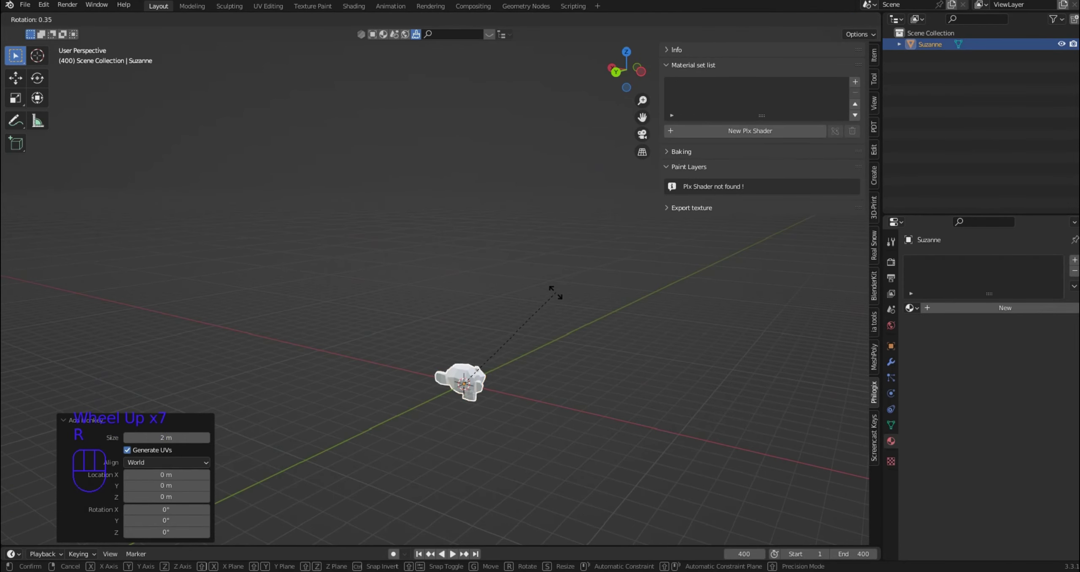
key("z")
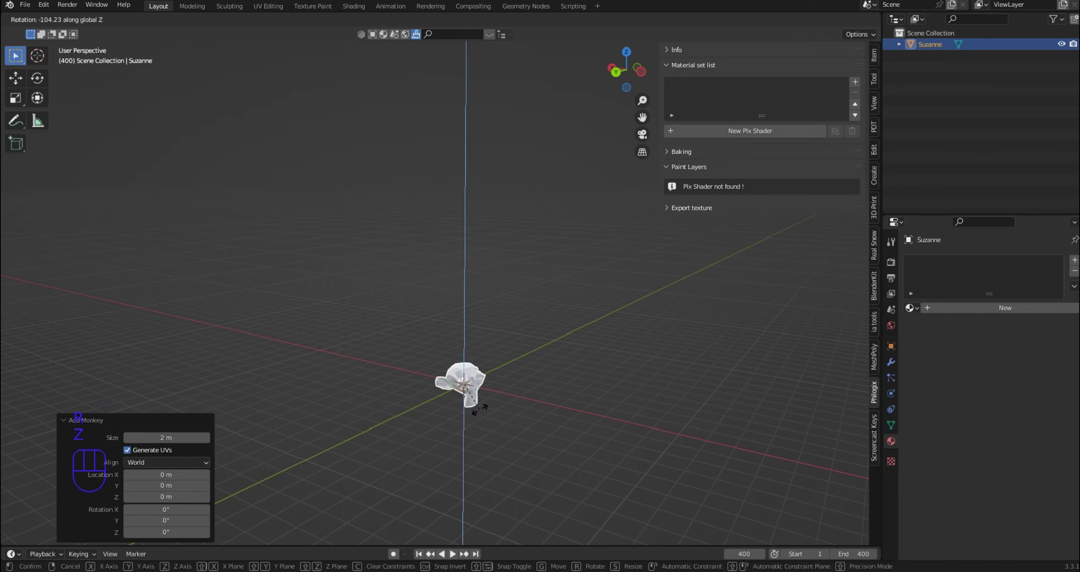
left_click(477, 408)
Raise the monkey about 5.66 m along Z and scale it up uniformly by about 4.155.
key("g")
key("z")
left_click(503, 278)
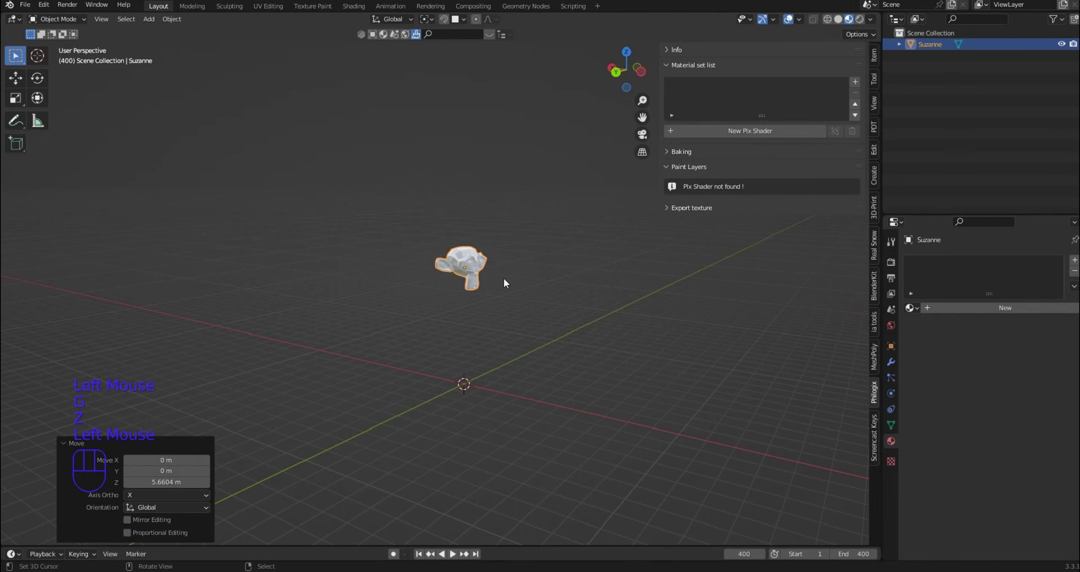
key("s")
left_click(865, 357)
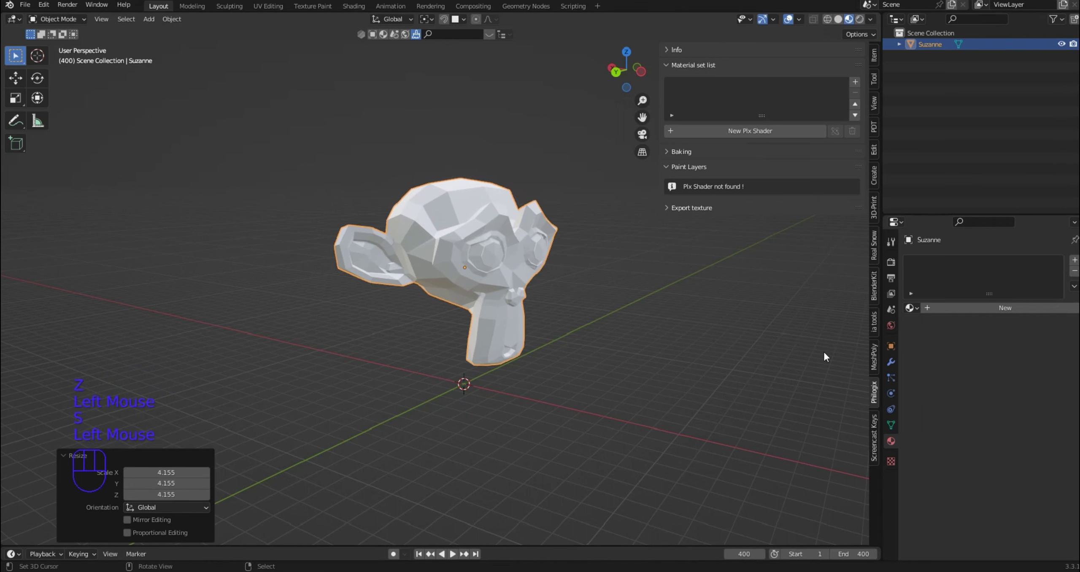
Shade the monkey smooth and give it a new material.
key("q")
left_click(665, 338)
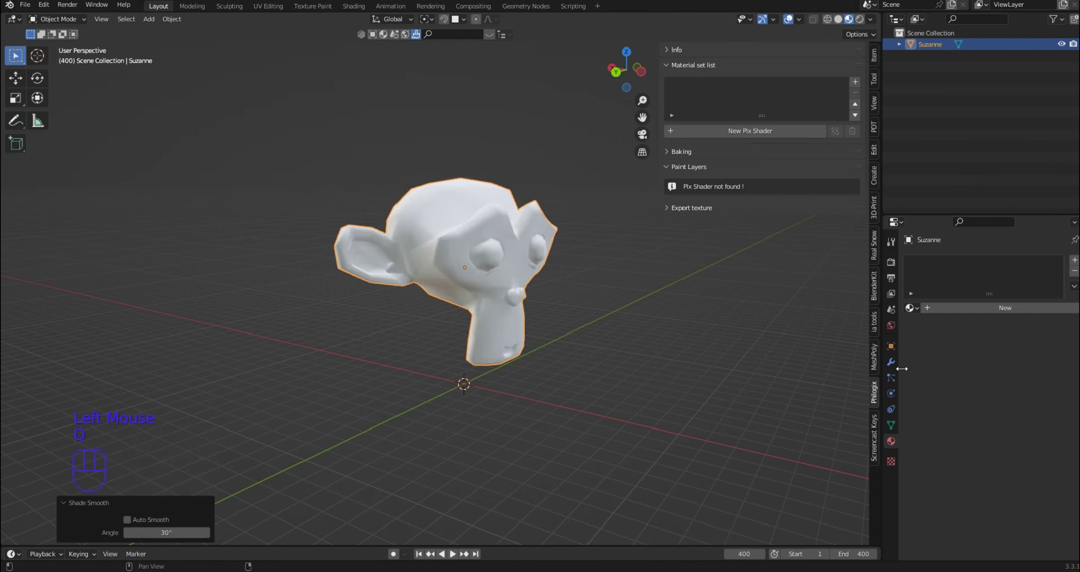
left_click(980, 301)
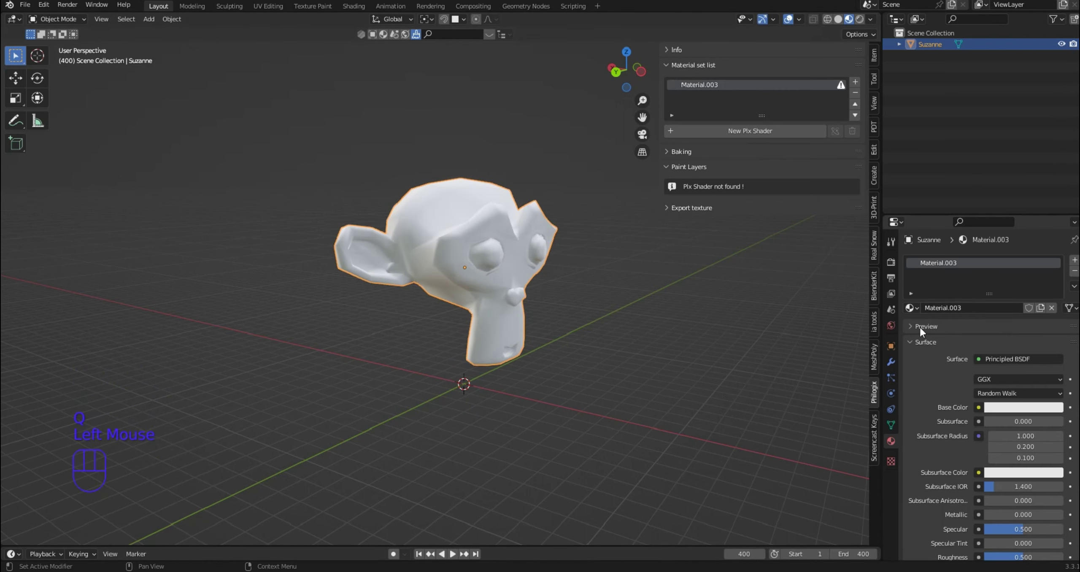
Add a Subdivision Surface modifier with viewport level 2 to the monkey and apply it.
left_click(891, 362)
left_click(944, 259)
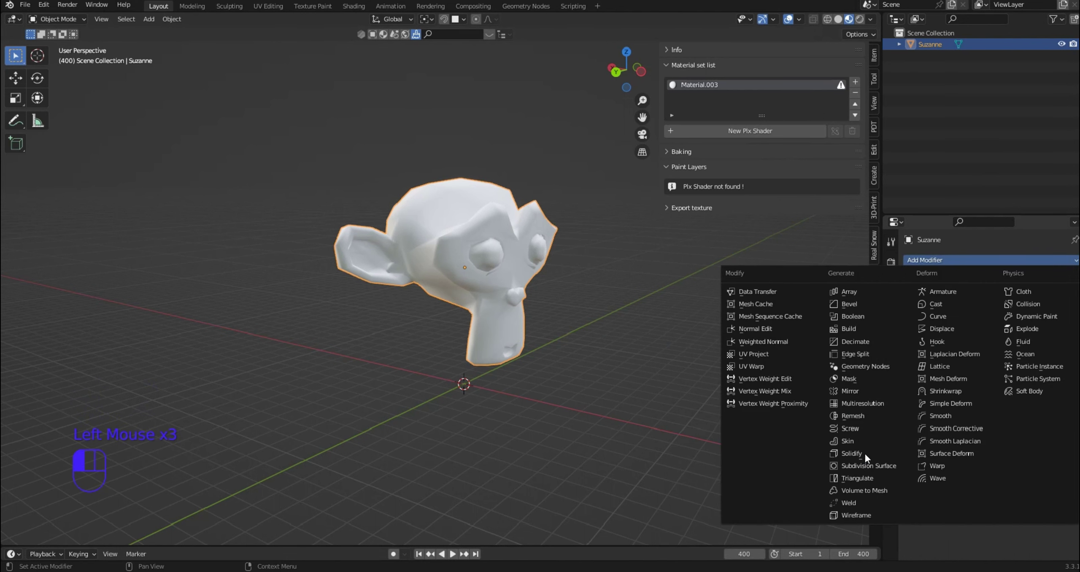
left_click(862, 466)
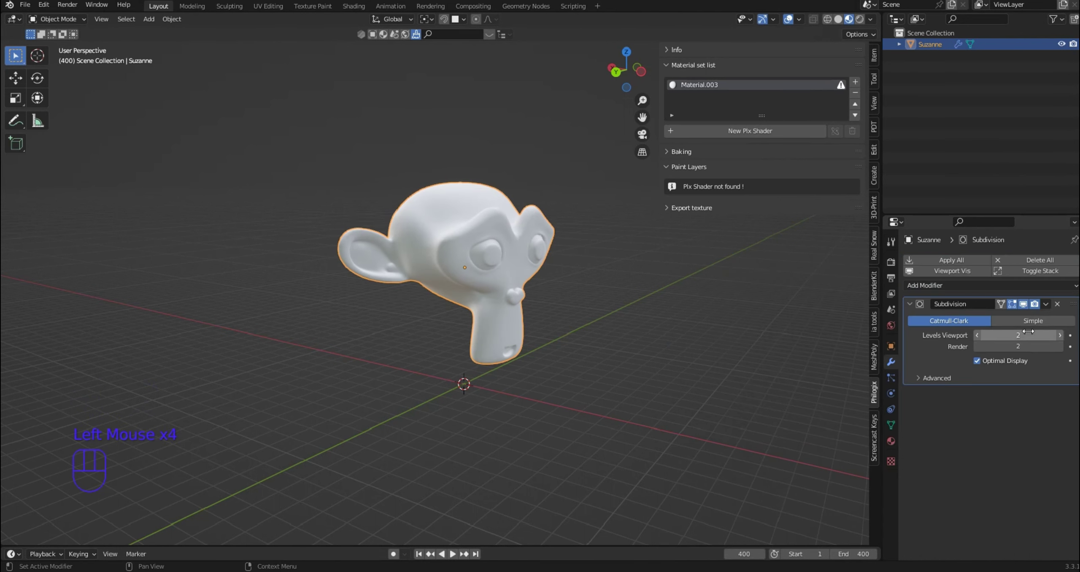
left_click(949, 260)
middle_click_drag(551, 300, 477, 296)
middle_click_drag(560, 320, 653, 359)
scroll(527, 309, "up", 2, "shift")
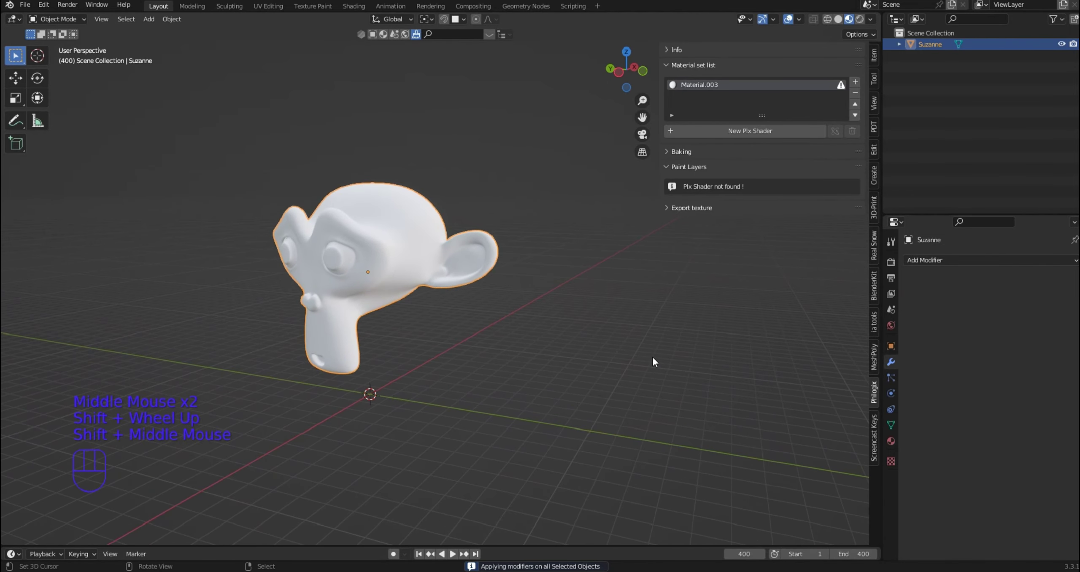
Unlink the material from the monkey's material slot and save the file.
left_click(891, 441)
left_click(1047, 308)
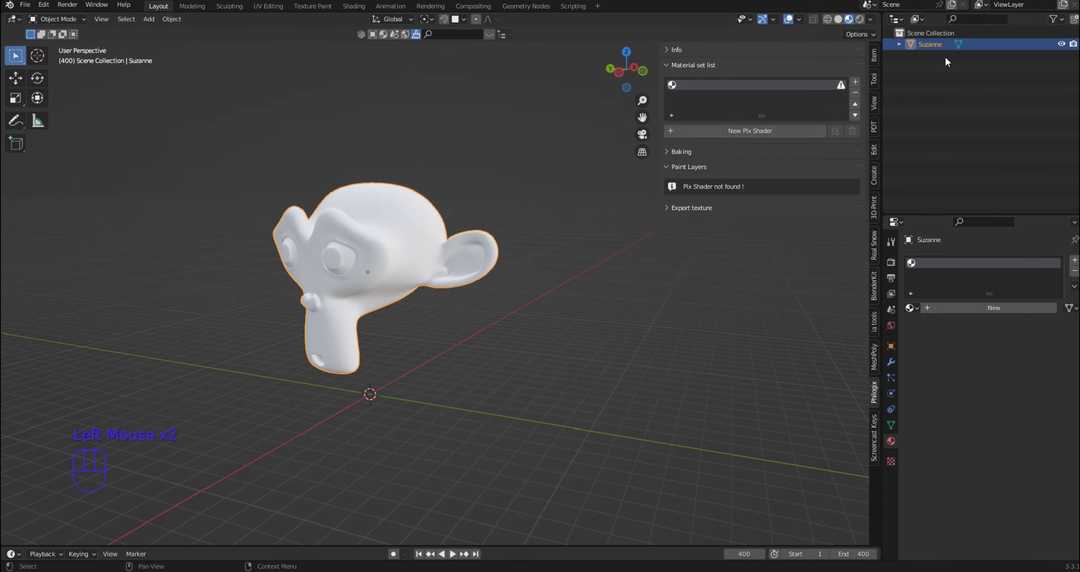
middle_click_drag(468, 278, 479, 277)
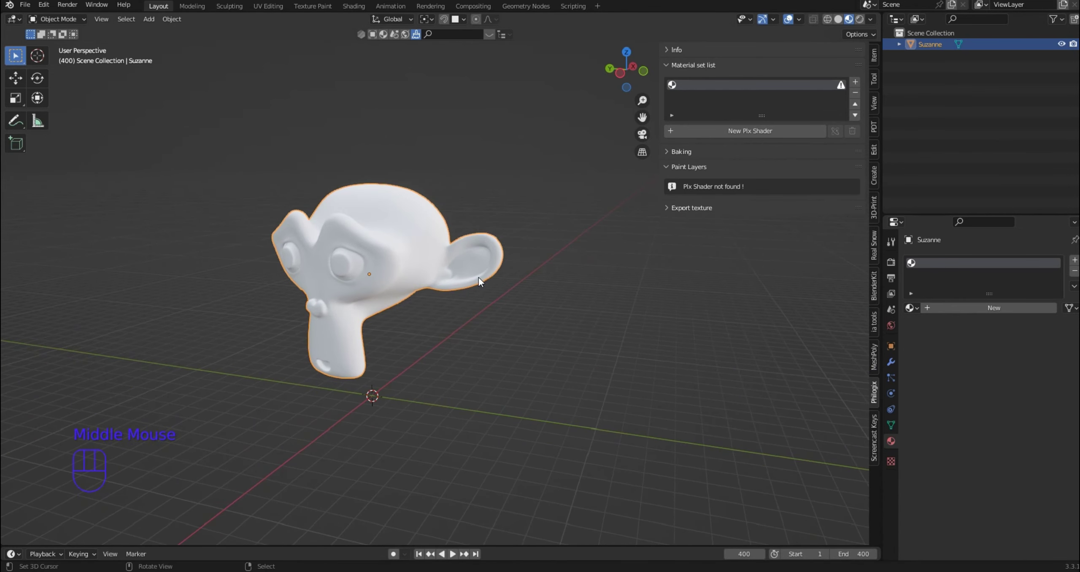
key("ctrl+s")
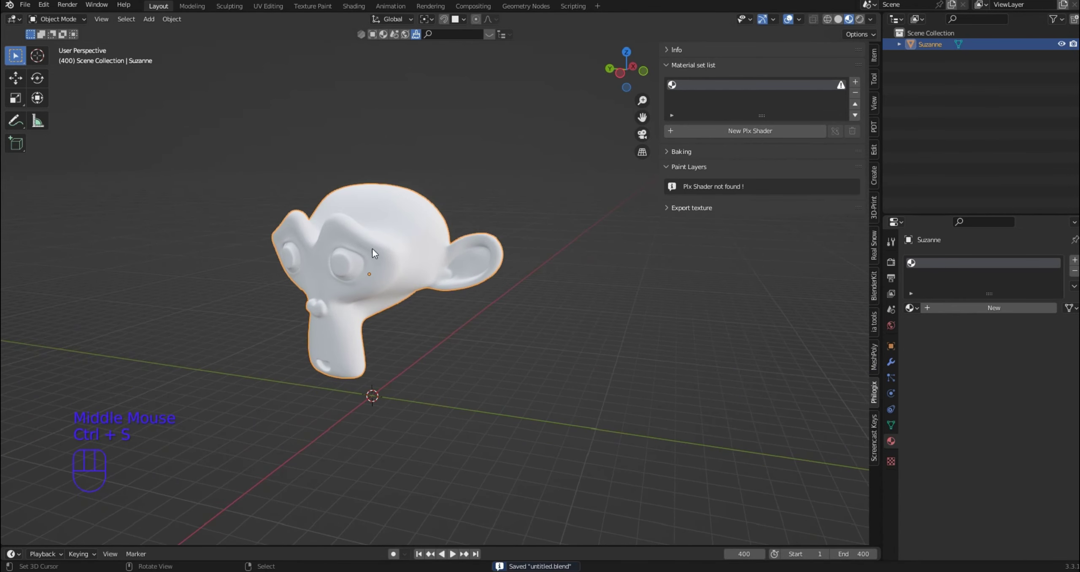
Create a new Plx Shader on the monkey and bake its Normal, ID, Ambient Occlusion and Curvature maps at size 2048.
left_click(734, 130)
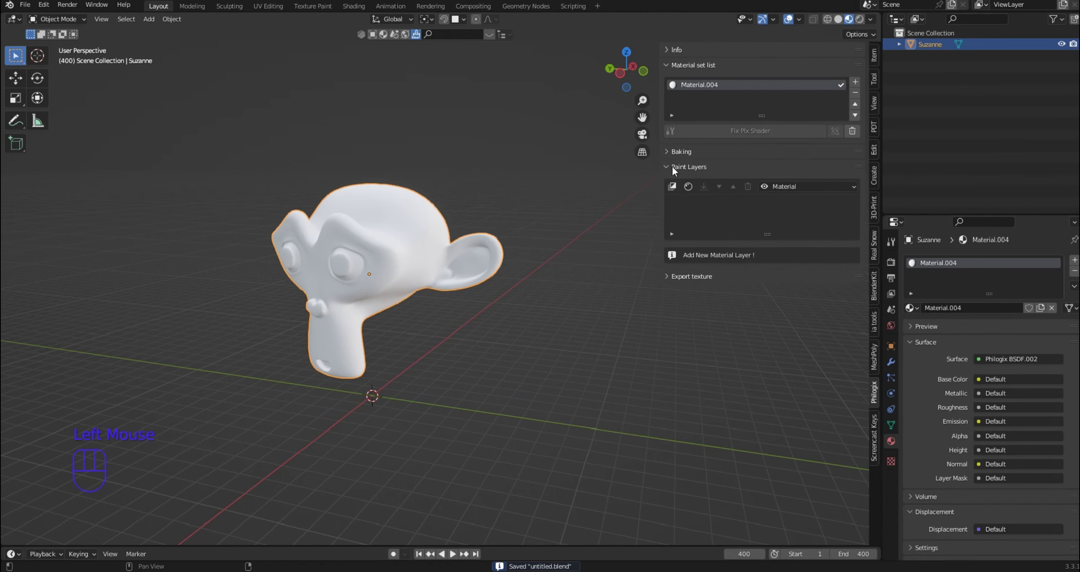
left_click(668, 151)
left_click(672, 318)
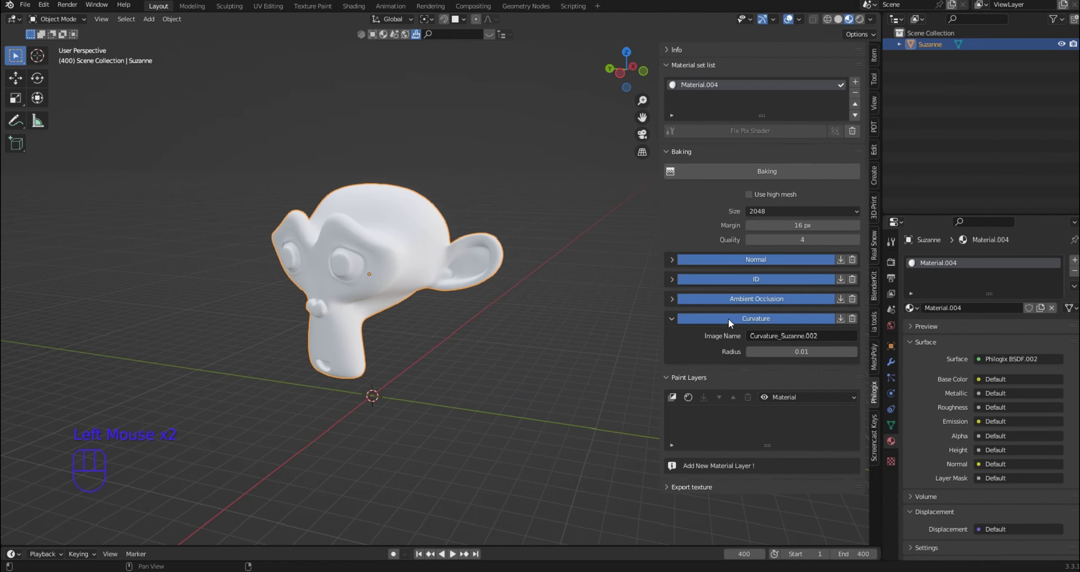
left_click(764, 172)
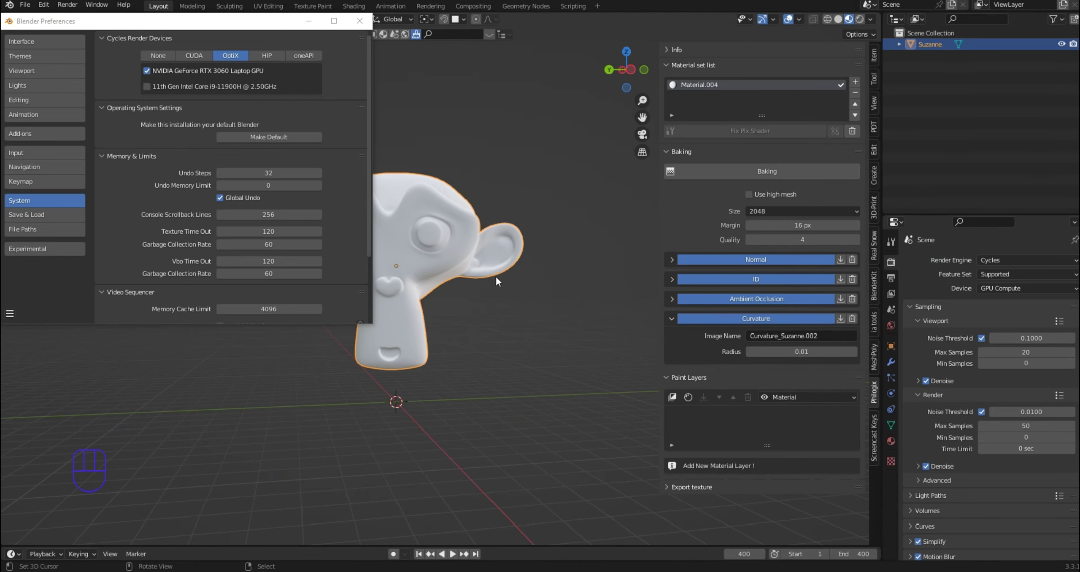
Review the Cycles render device settings in the system preferences and close the preferences window.
middle_click_drag(495, 275, 514, 263)
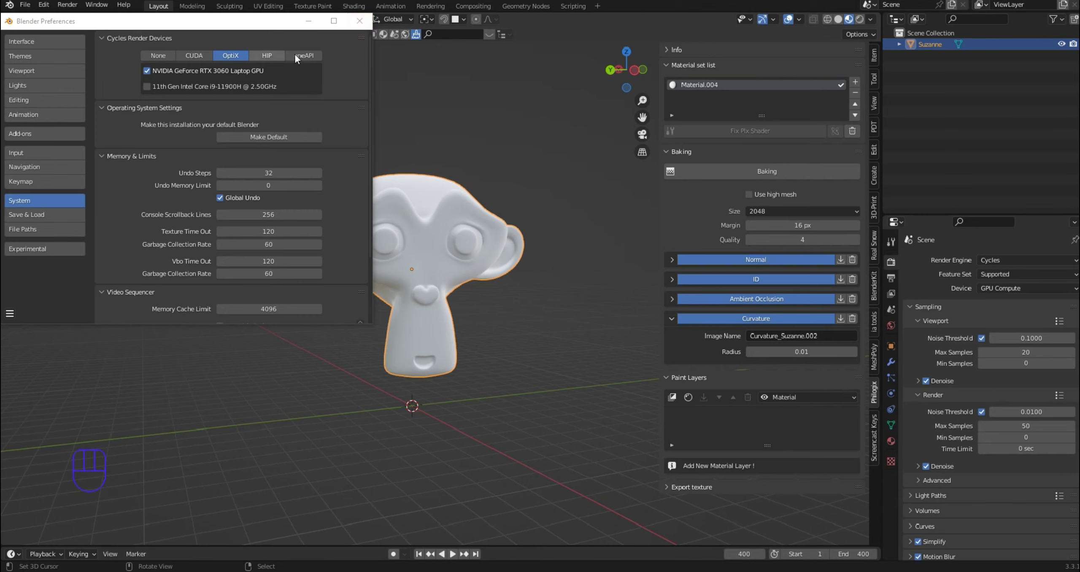
left_click(360, 21)
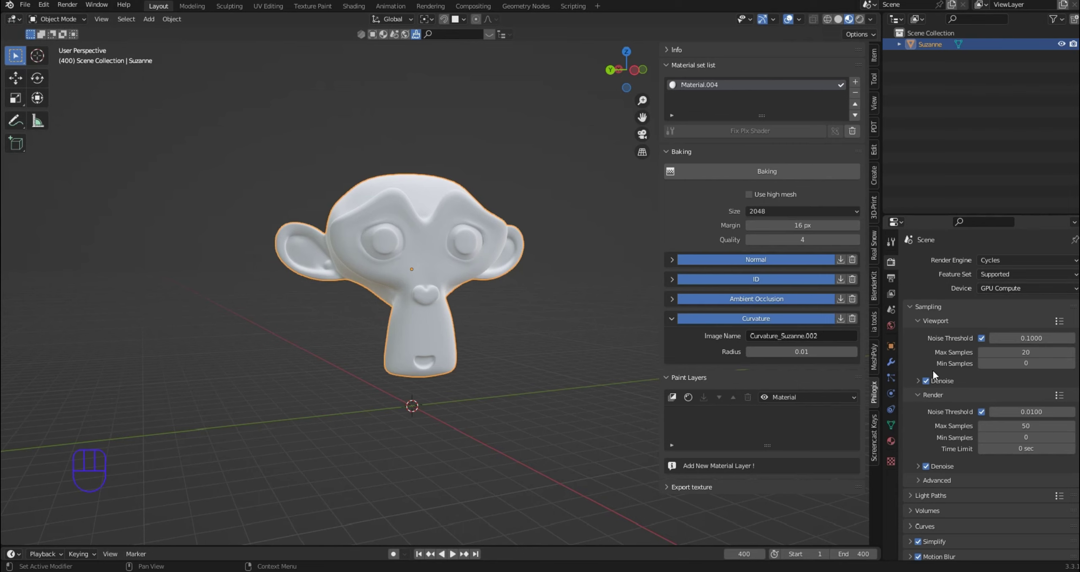
Review the Cycles render settings, covering sampling, threads, memory tiling, persistent data and color management.
scroll(933, 351, "down", 3)
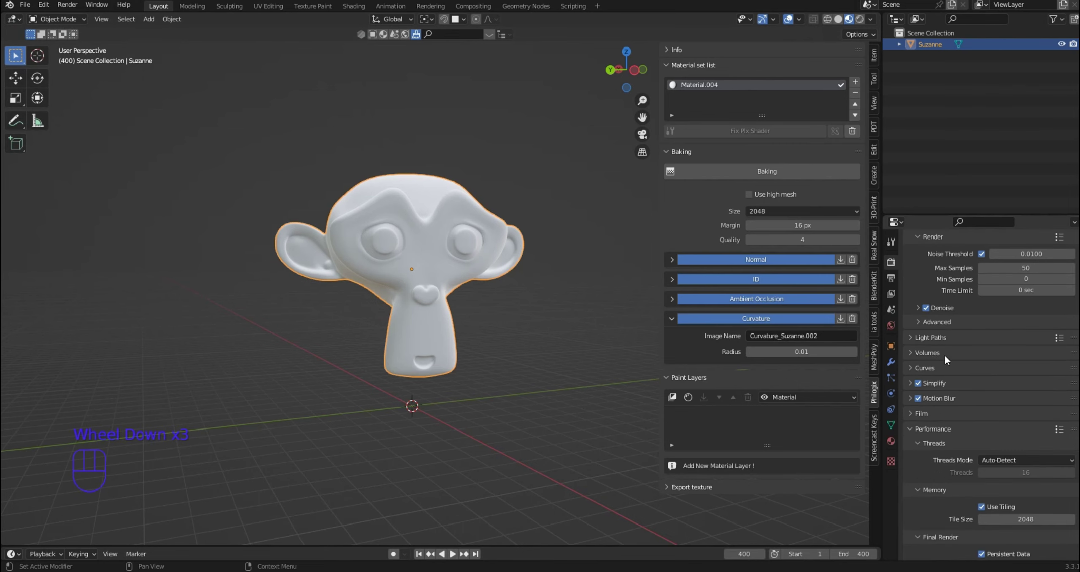
left_click(910, 428)
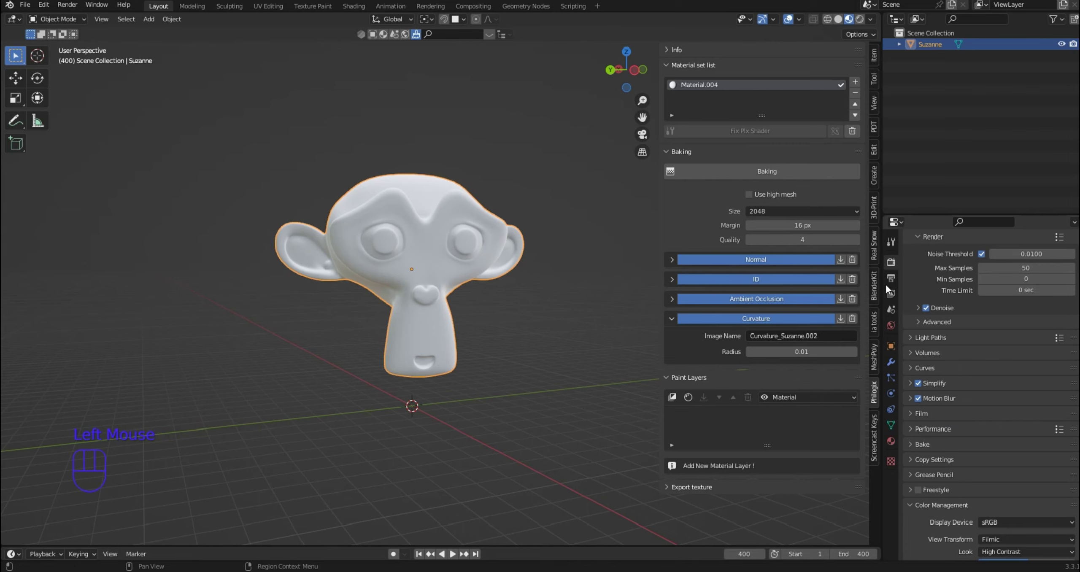
left_click(913, 429)
scroll(1023, 457, "down", 9)
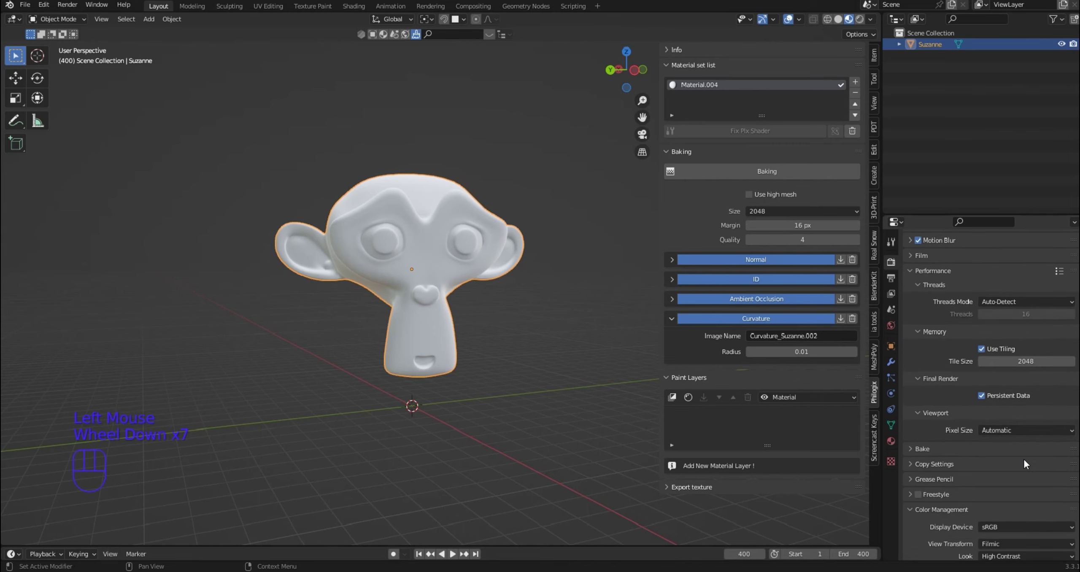
scroll(1022, 463, "down", 2)
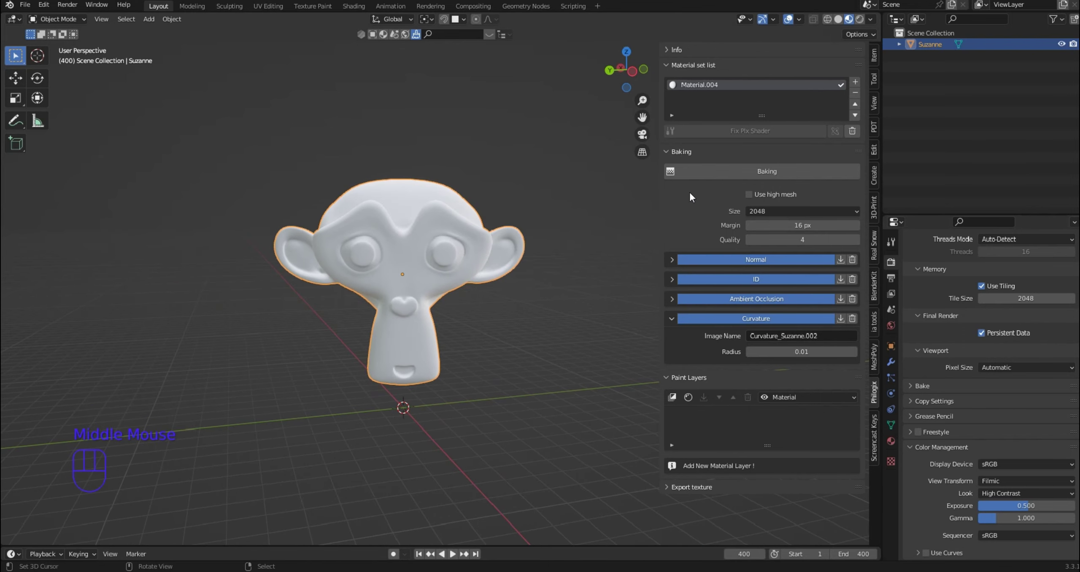
middle_click_drag(570, 264, 557, 270)
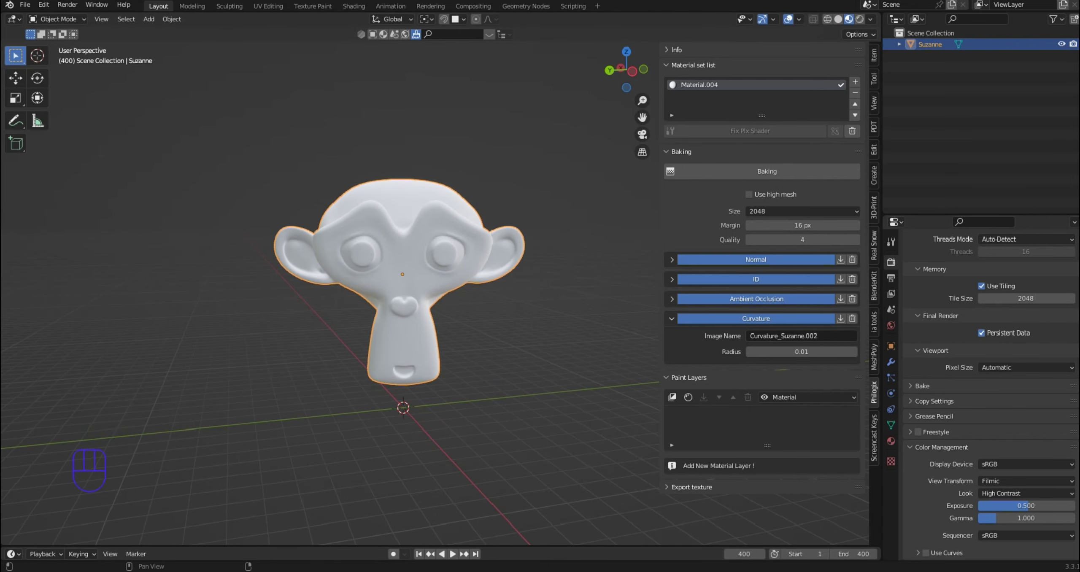
mouse_move(574, 195)
middle_mouse_down()
mouse_move(539, 214)
mouse_move(557, 202)
middle_mouse_up()
middle_click_drag(502, 276, 275, 279)
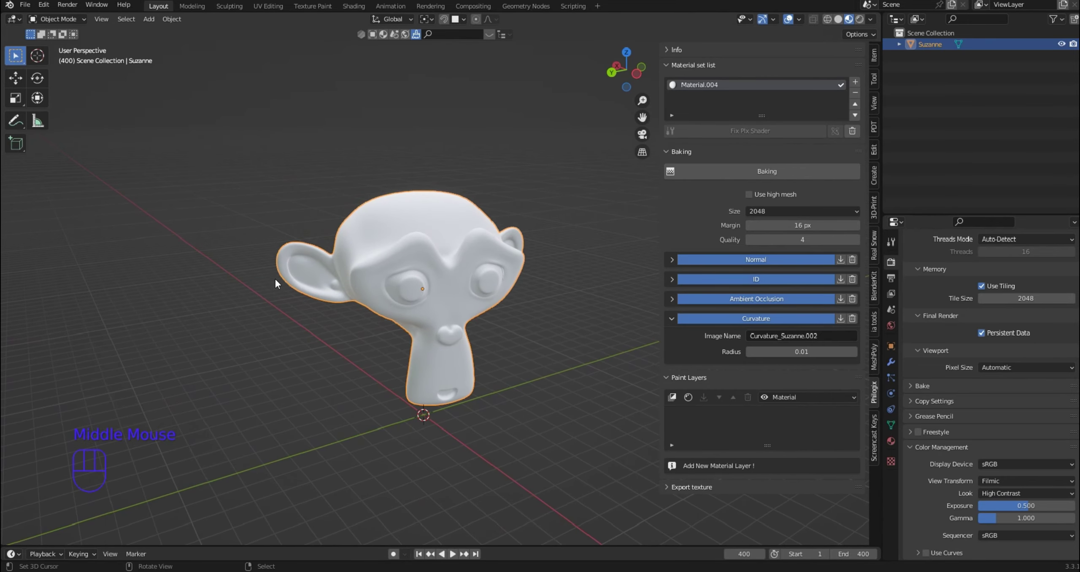
middle_click_drag(454, 312, 521, 266)
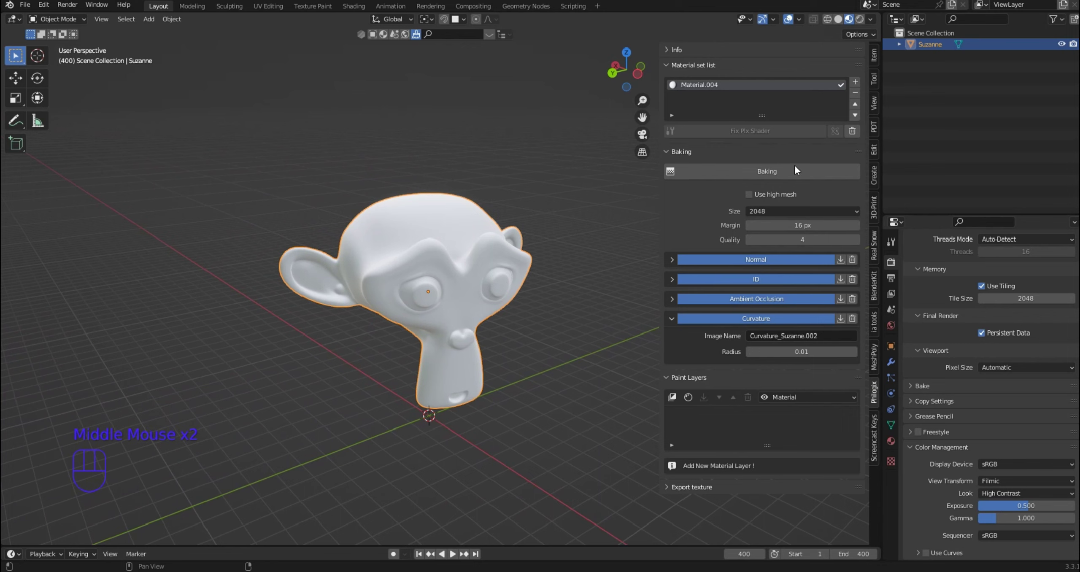
Collapse the baking settings and add a Philogix material layer to the monkey's paint layers.
left_click(665, 151)
left_click(689, 185)
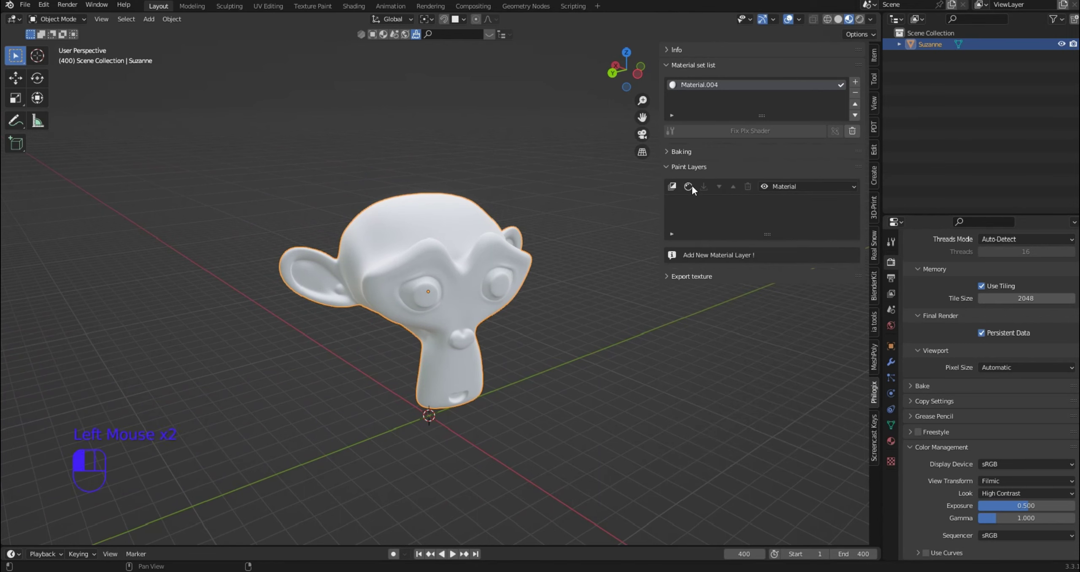
scroll(707, 379, "down", 4)
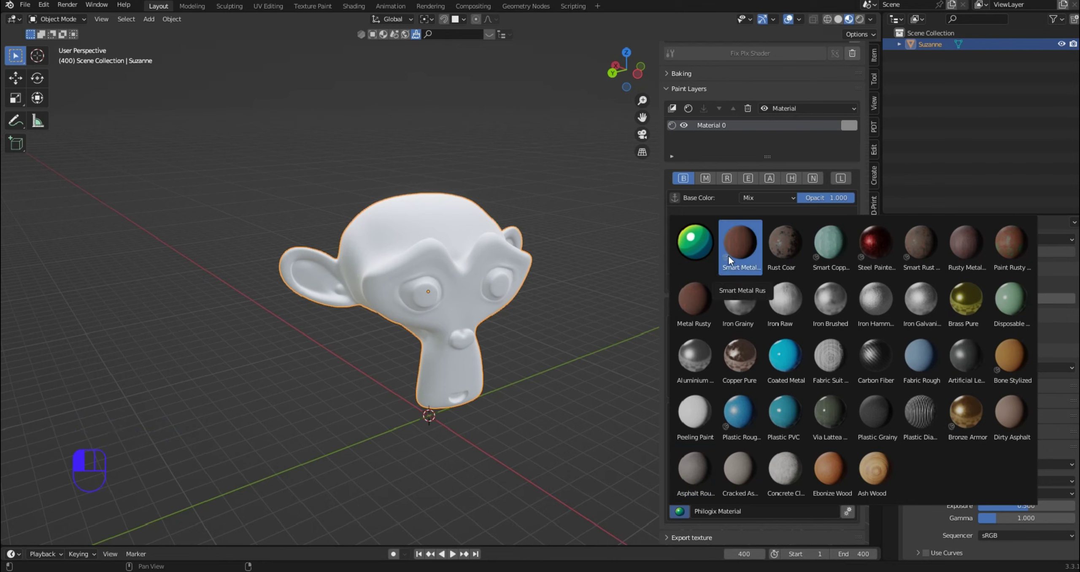
Try the Smart Metal Rus and Cracked Asphalt preset materials on the new material layer.
left_click(737, 248)
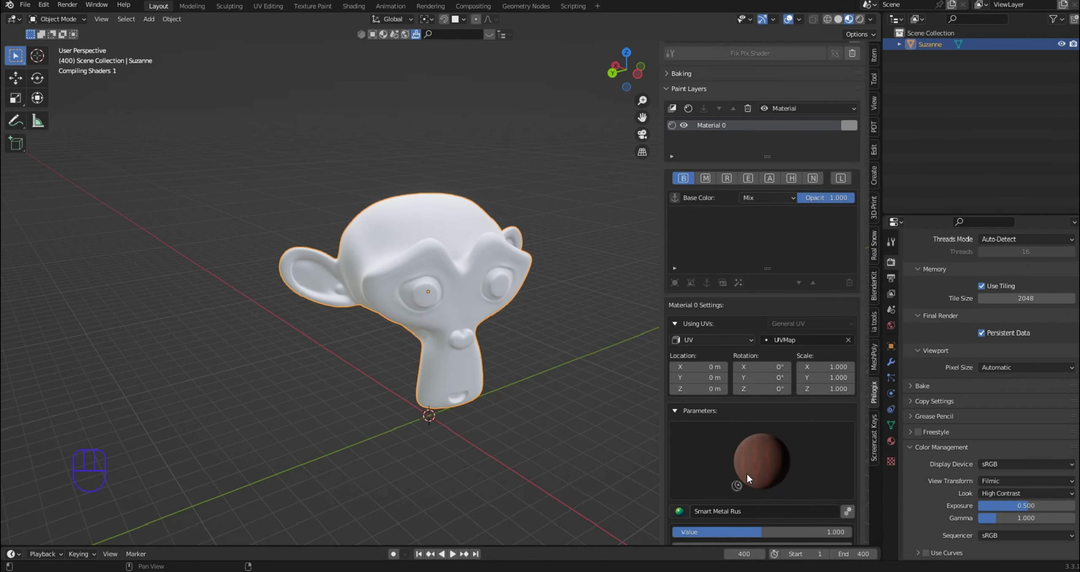
left_click(677, 512)
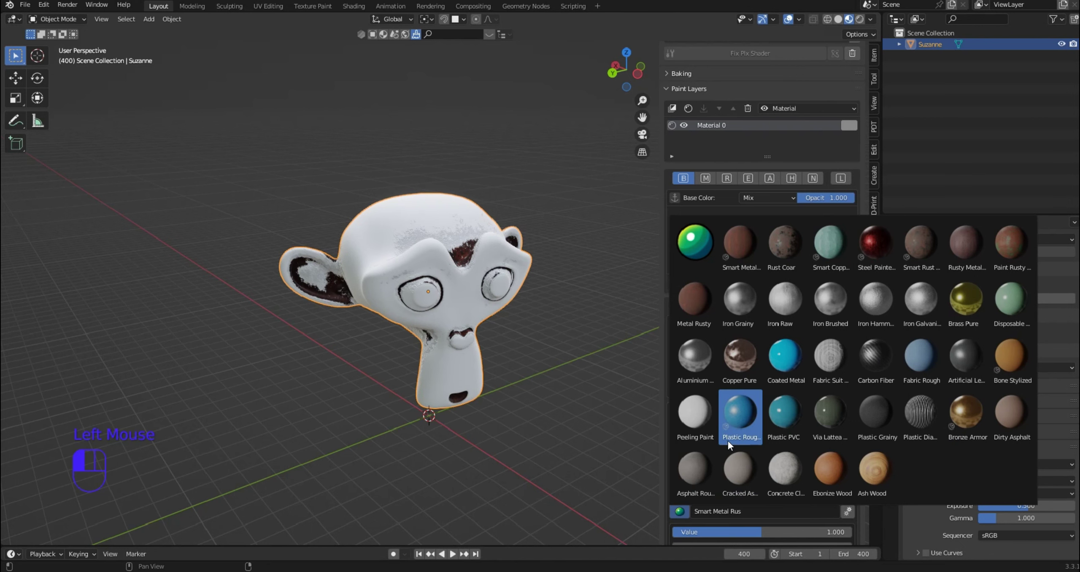
left_click(730, 465)
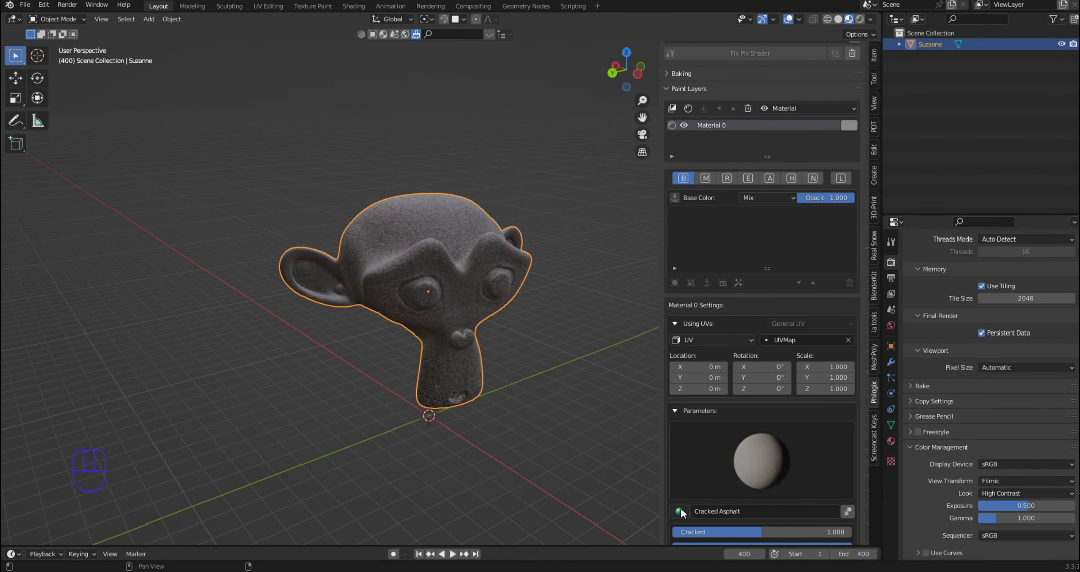
left_click(733, 478)
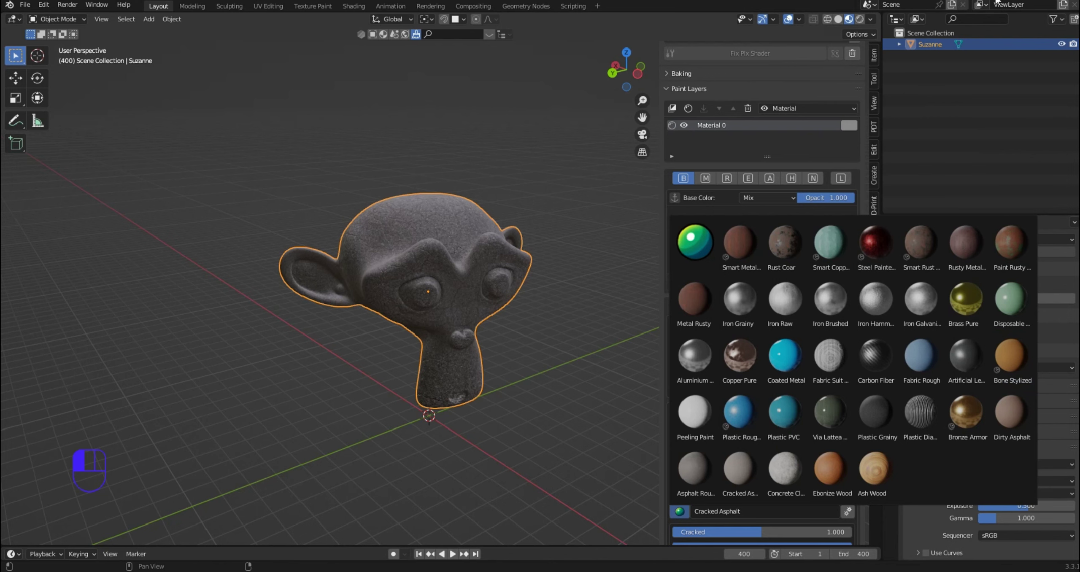
left_click(728, 265)
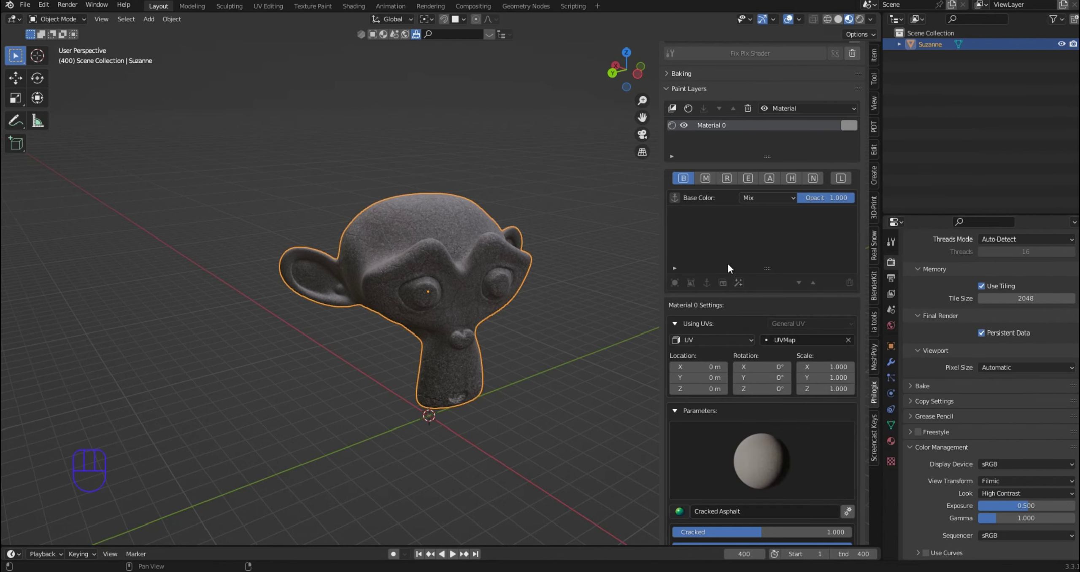
Apply the Aluminium Pure preset to the material layer and inspect its surface up close on the monkey.
left_click(678, 510)
left_click(695, 356)
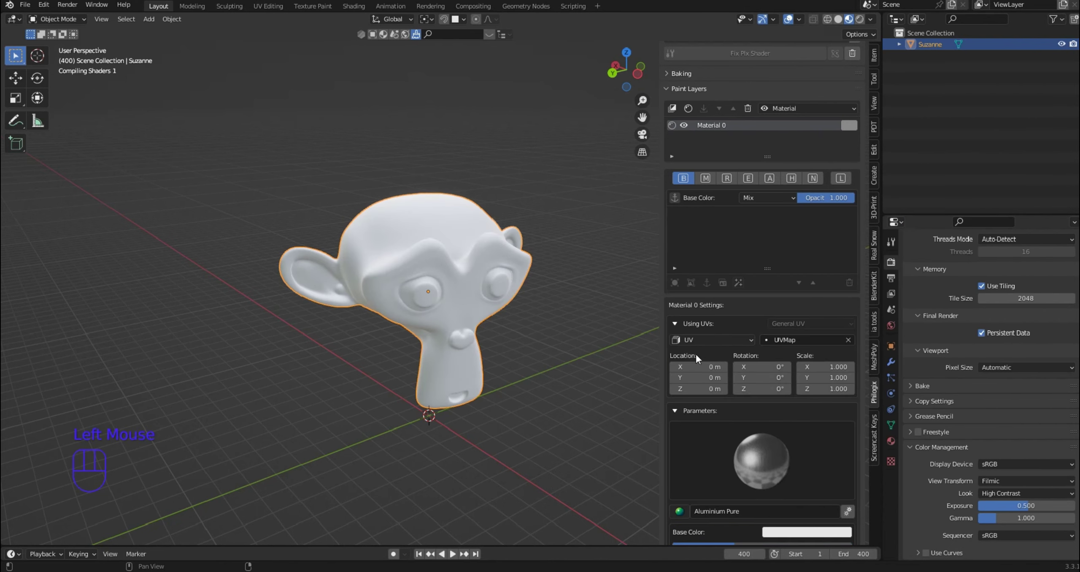
mouse_move(526, 297)
middle_mouse_down()
mouse_move(458, 295)
mouse_move(485, 309)
mouse_move(547, 295)
mouse_move(532, 287)
mouse_move(541, 304)
middle_mouse_up()
scroll(543, 286, "up", 3)
scroll(543, 285, "up", 2)
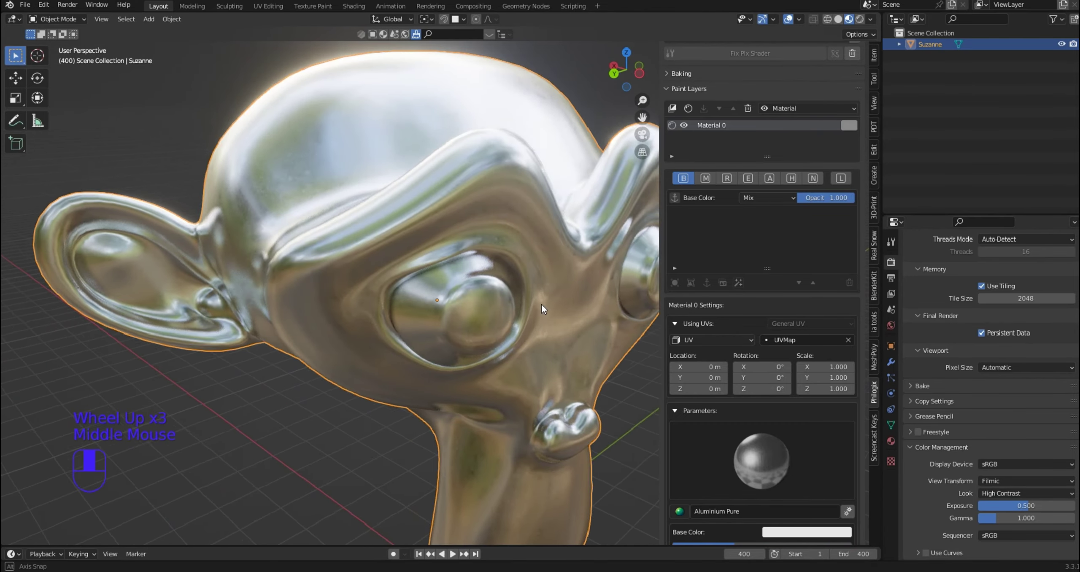
scroll(541, 303, "down", 2)
Set the Aluminium Pure layer's mapping to Box projection with a Blend of 0.00.
left_click(699, 343)
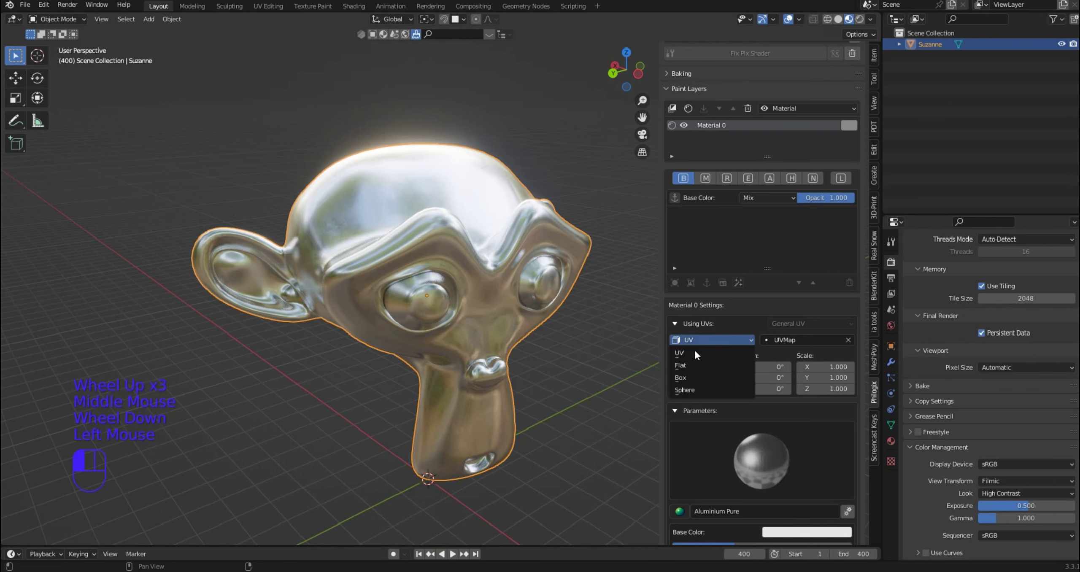
left_click(693, 377)
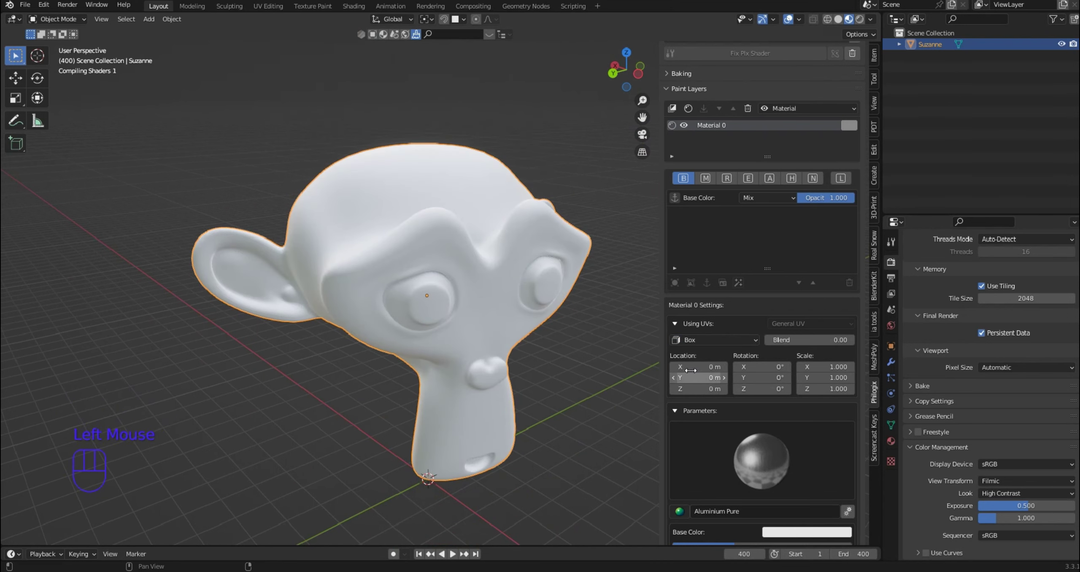
middle_click_drag(490, 258, 548, 339)
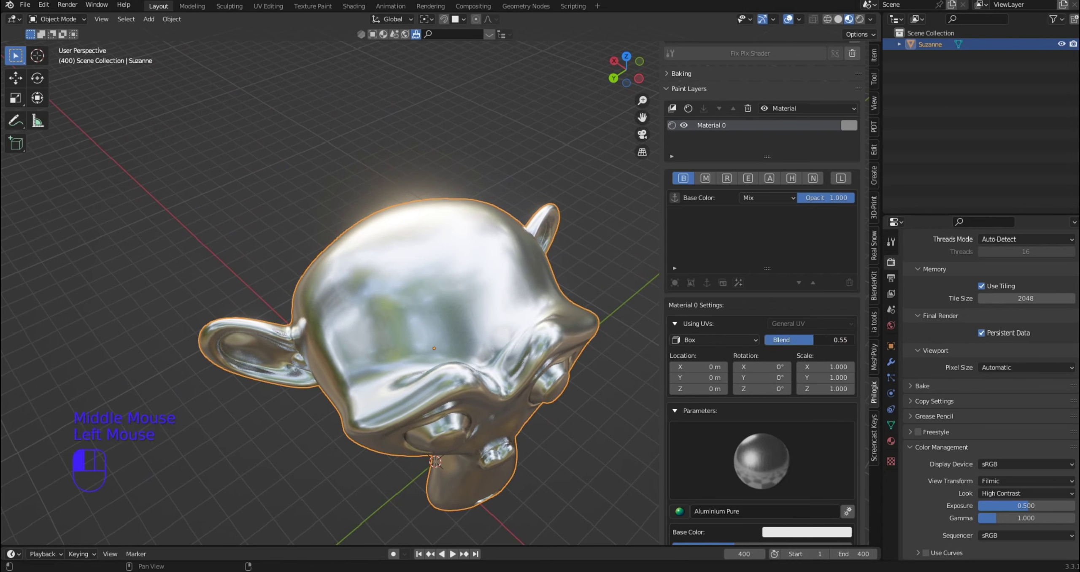
left_click_drag(802, 339, 780, 339)
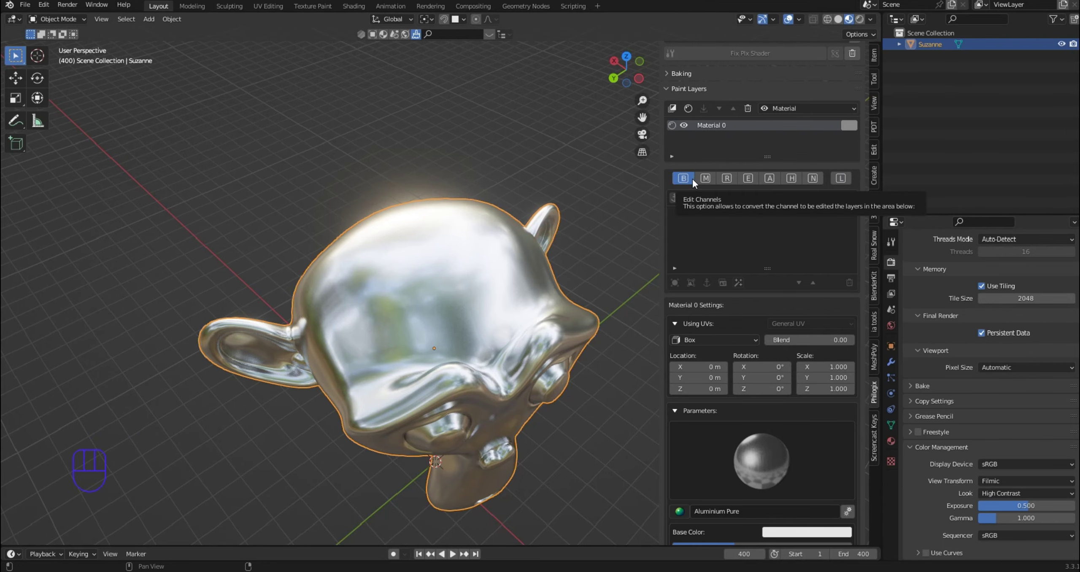
middle_click_drag(611, 225, 553, 241)
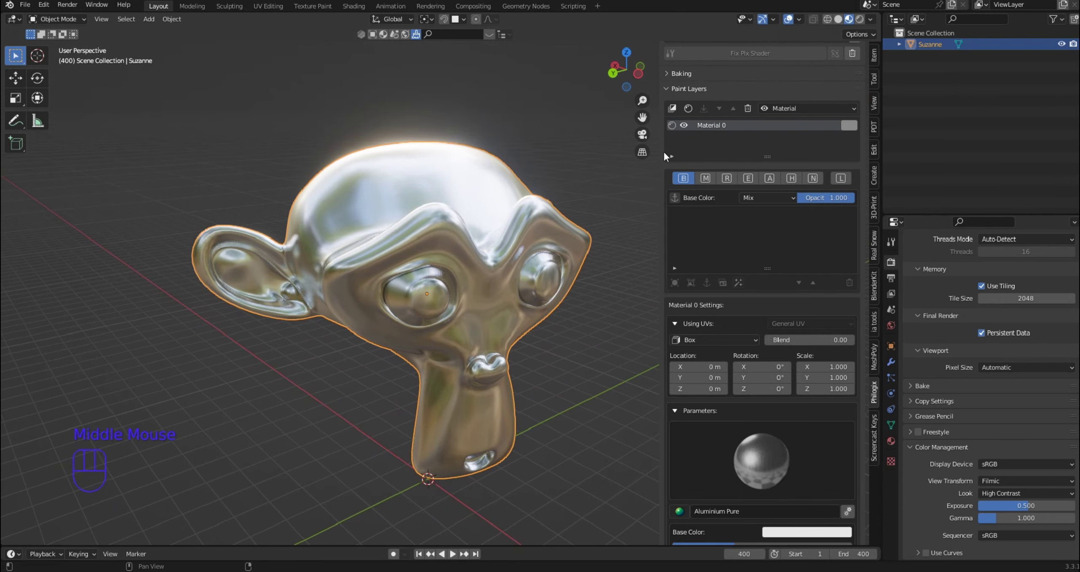
Add a second material layer above the aluminium one and enable its Base Color channel with a new image layer.
left_click(674, 108)
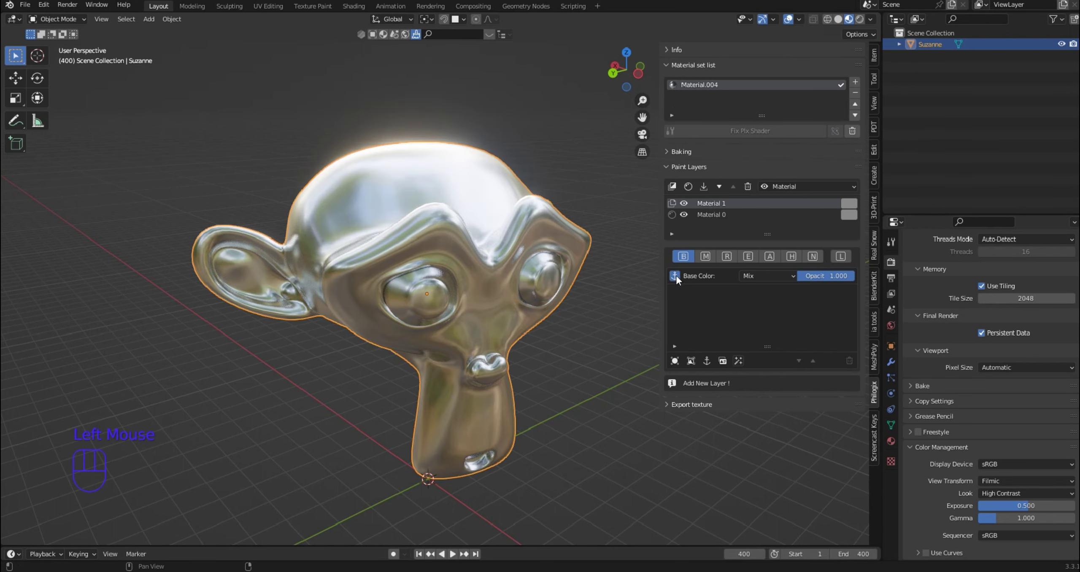
left_click(691, 361)
scroll(727, 414, "down", 2)
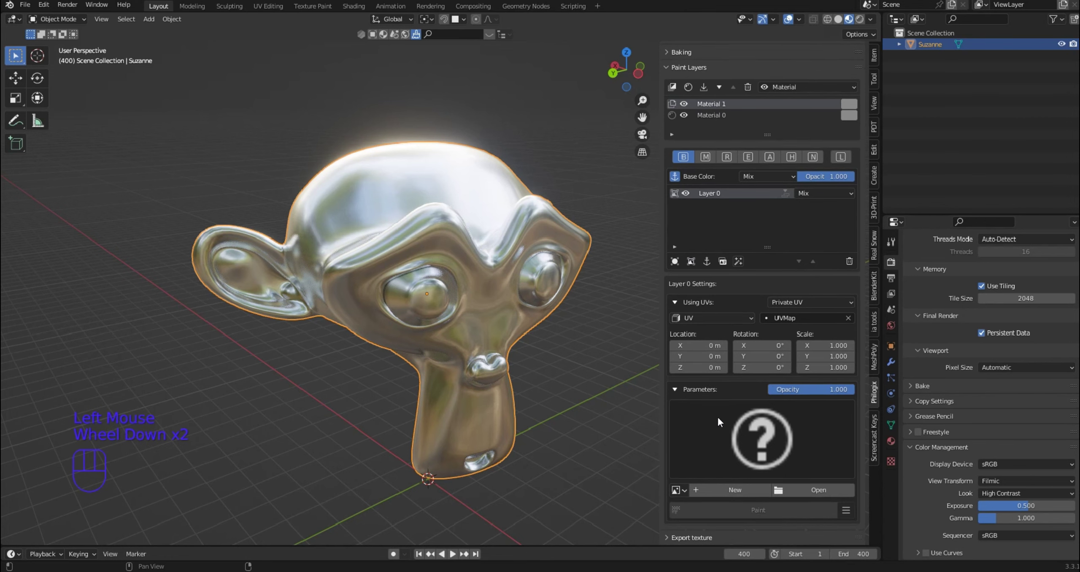
Set the image layer's mapping to Box and create a blank black 2048 x 2048 px image with alpha for it.
left_click(725, 316)
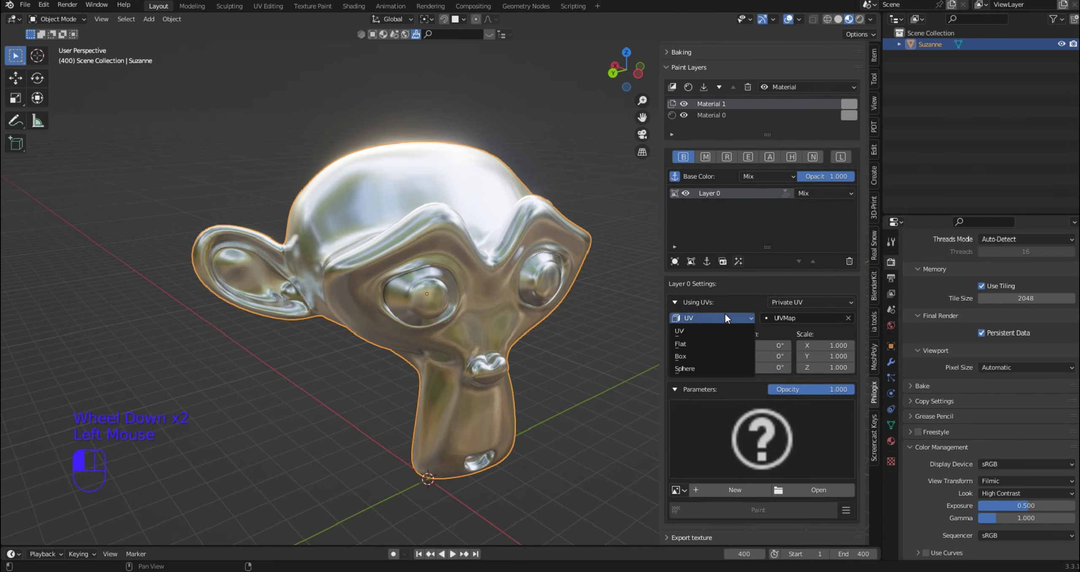
left_click(692, 353)
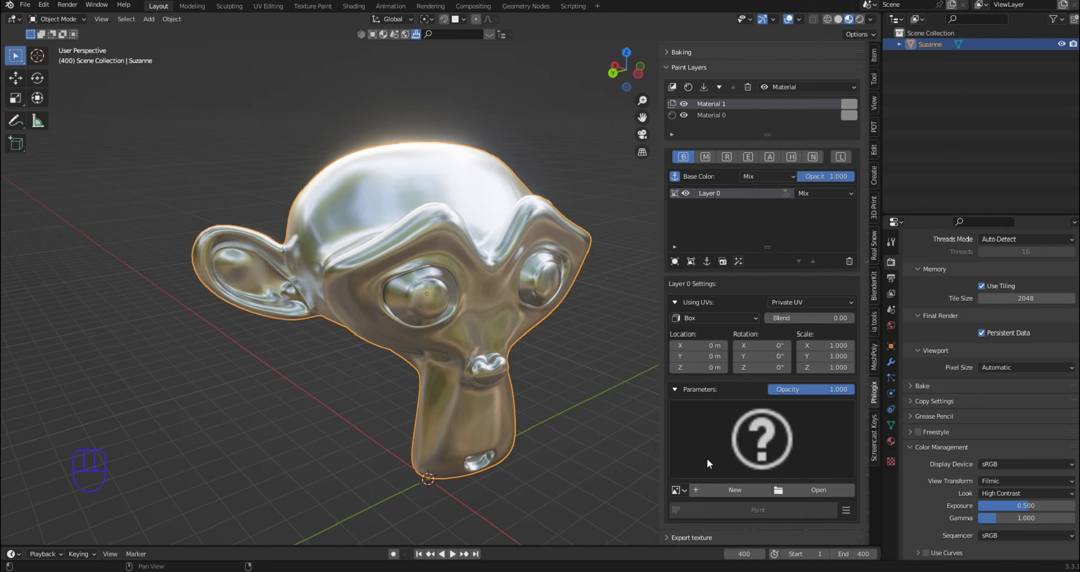
left_click(719, 485)
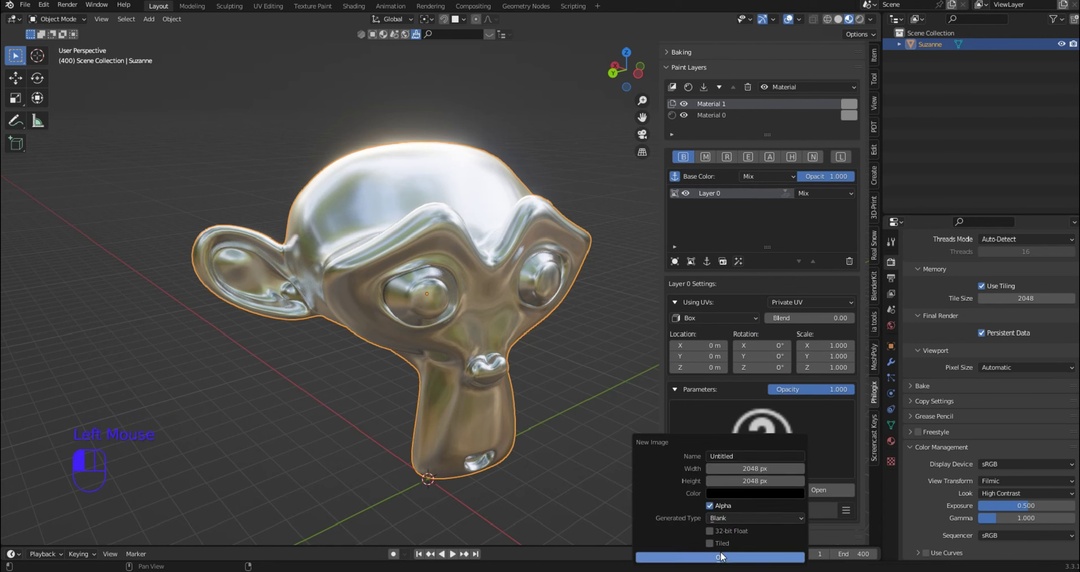
left_click(736, 556)
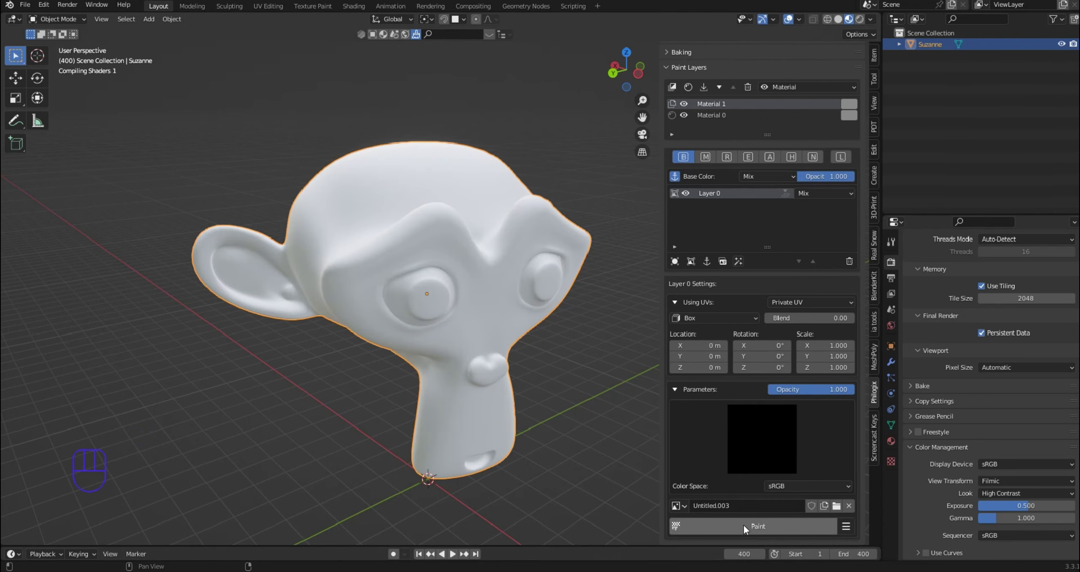
Start painting on the image layer and load the Dirt brush from the BlenderKit assets.
left_click(743, 525)
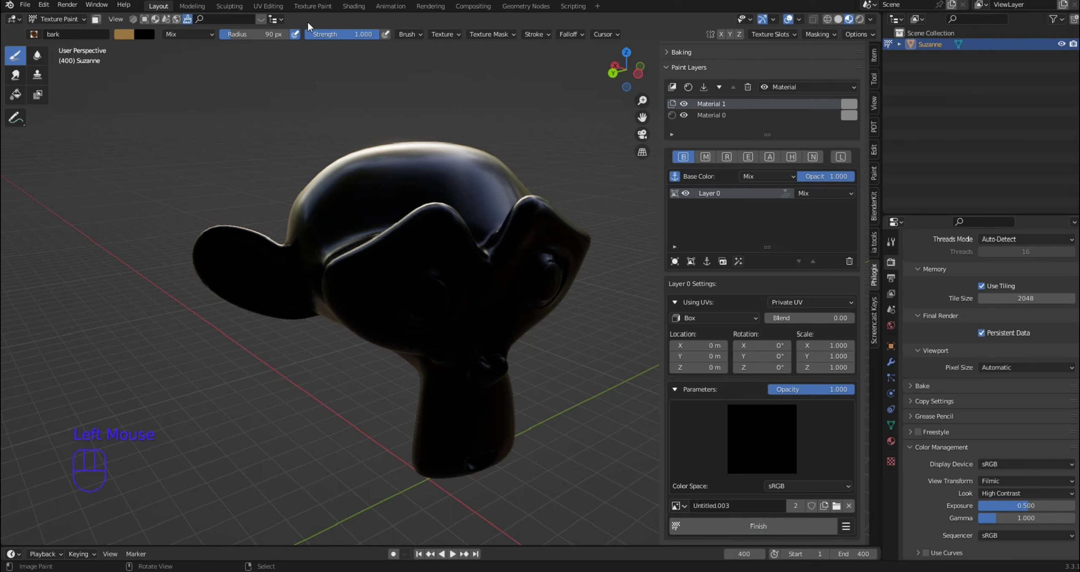
left_click(259, 20)
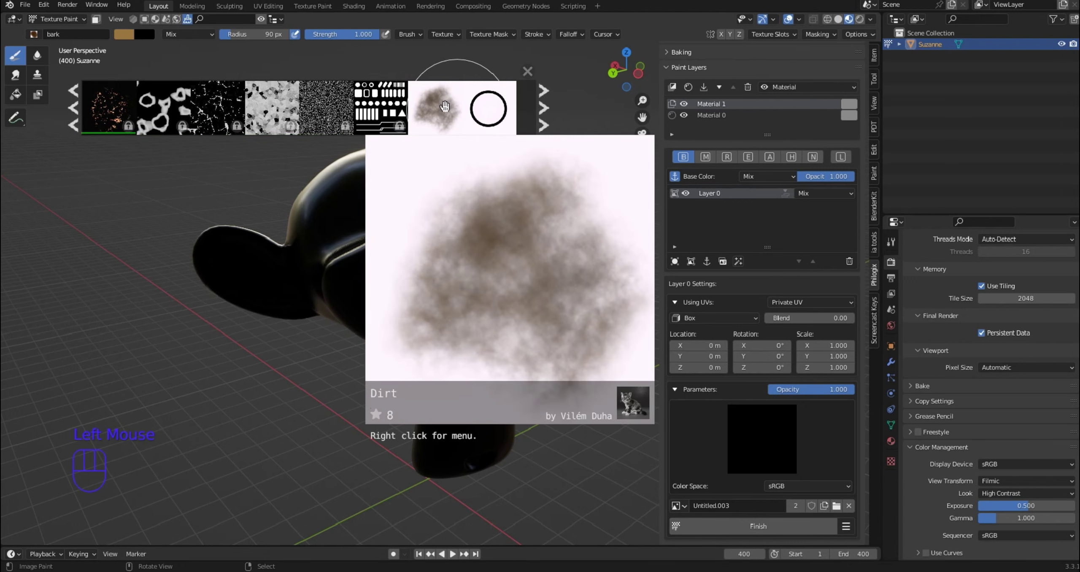
left_click(434, 106)
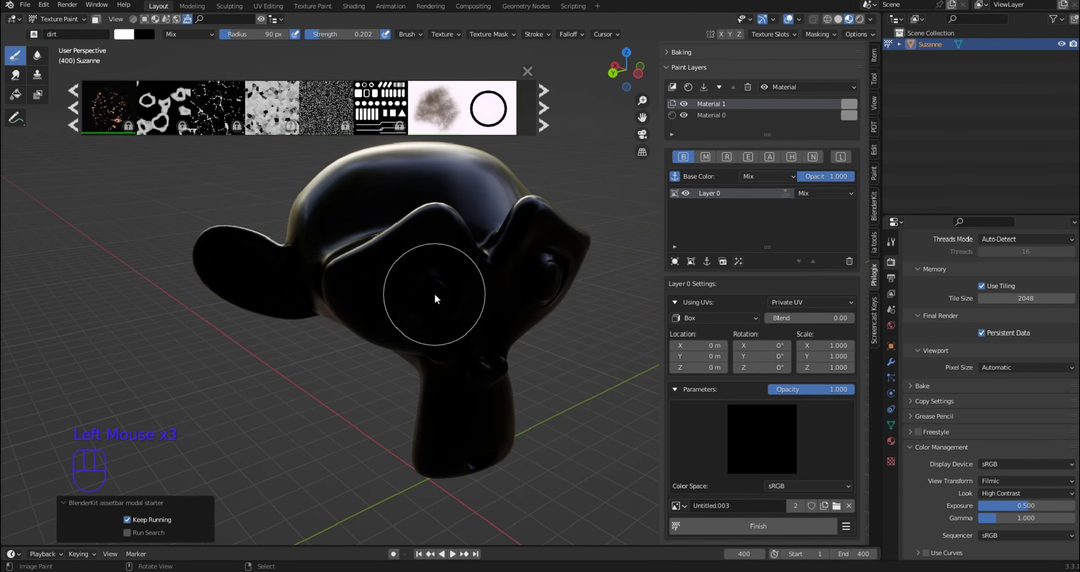
Paint test strokes with the white dirt brush across the monkey's brow and eye area.
middle_click_drag(434, 292, 442, 280)
mouse_move(483, 229)
left_mouse_down()
mouse_move(458, 253)
mouse_move(395, 254)
left_mouse_up()
mouse_move(401, 250)
left_mouse_down()
mouse_move(473, 204)
mouse_move(448, 278)
mouse_move(506, 236)
left_mouse_up()
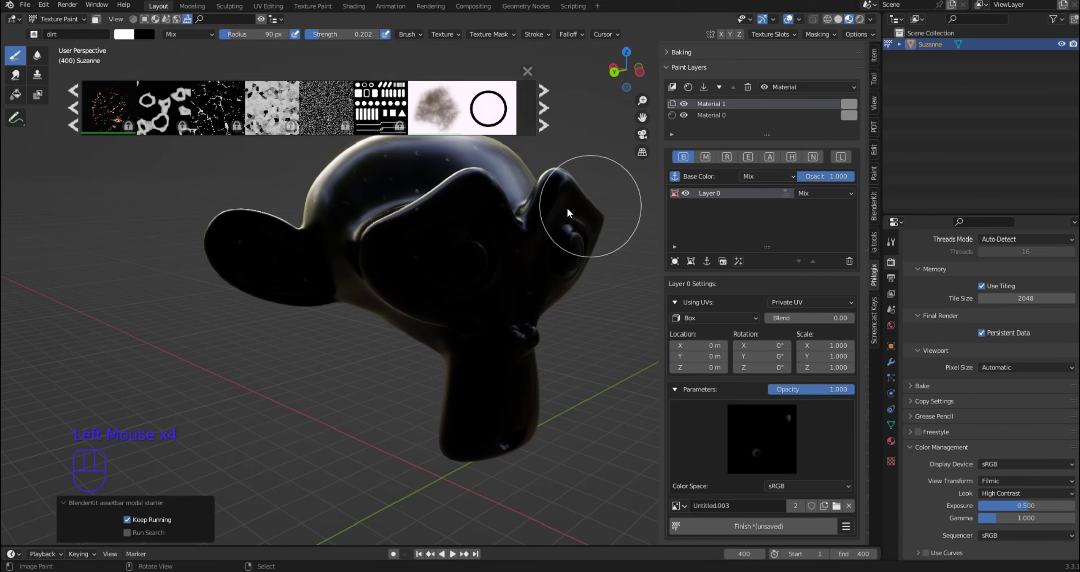
Inspect the scattered paint marks around the head and set the image layer's mapping to UV.
middle_click_drag(567, 206, 570, 240)
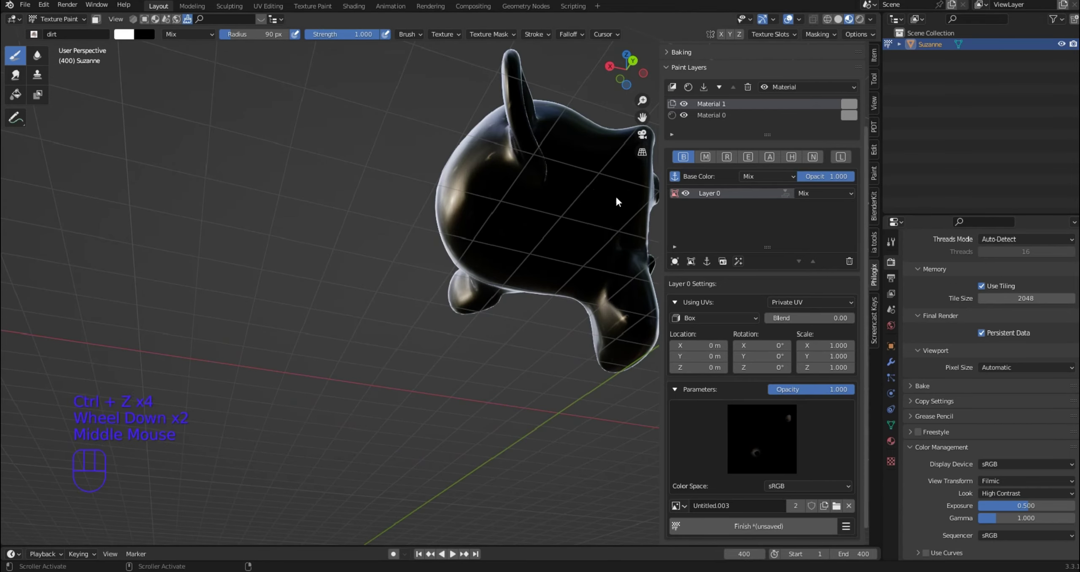
mouse_move(616, 202)
middle_mouse_down()
mouse_move(482, 267)
mouse_move(442, 309)
mouse_move(482, 265)
mouse_move(424, 205)
middle_mouse_up()
scroll(482, 253, "up", 2)
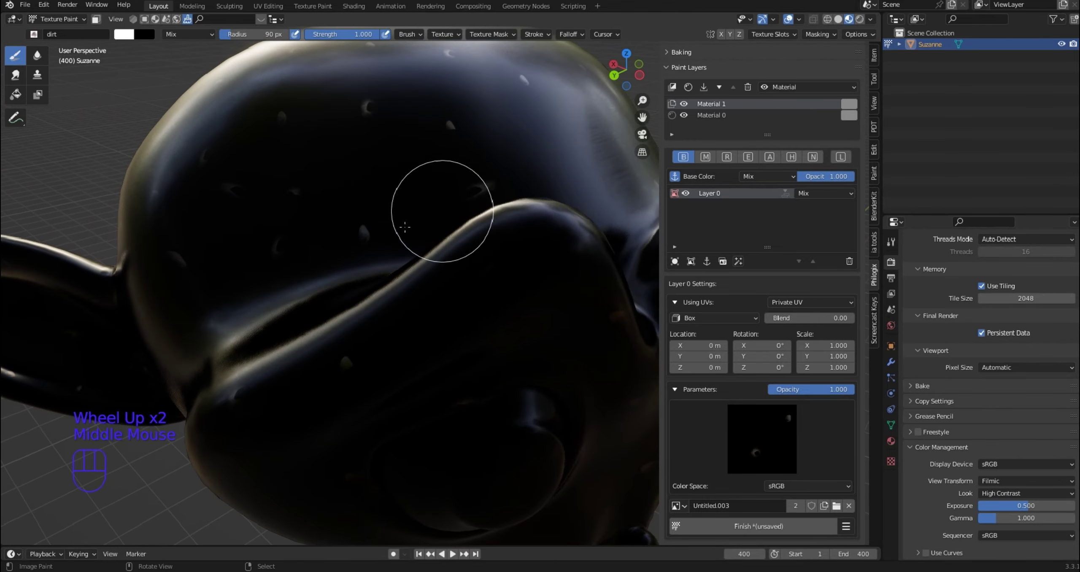
left_click(716, 318)
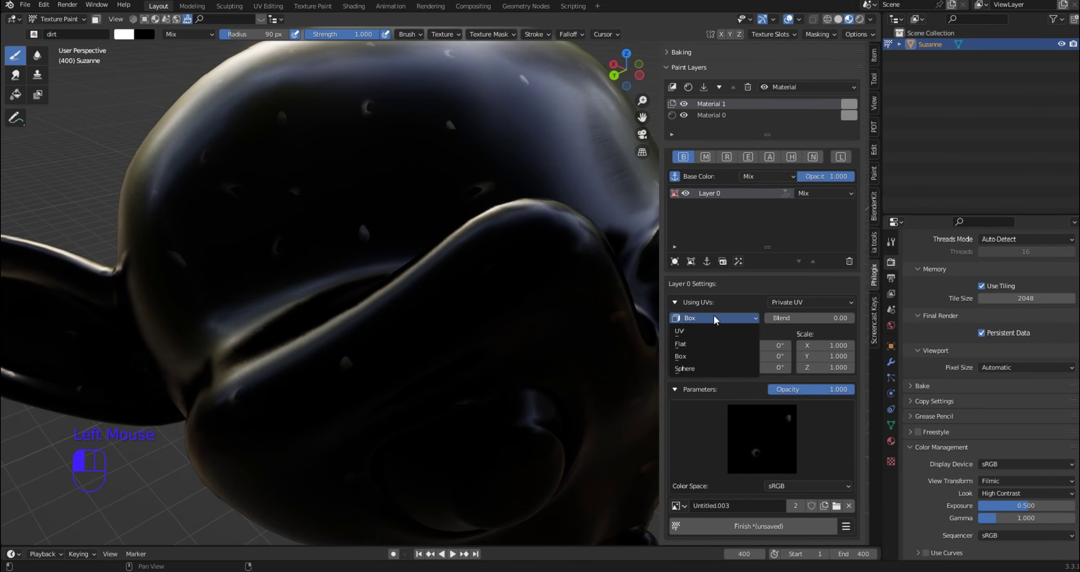
left_click(700, 332)
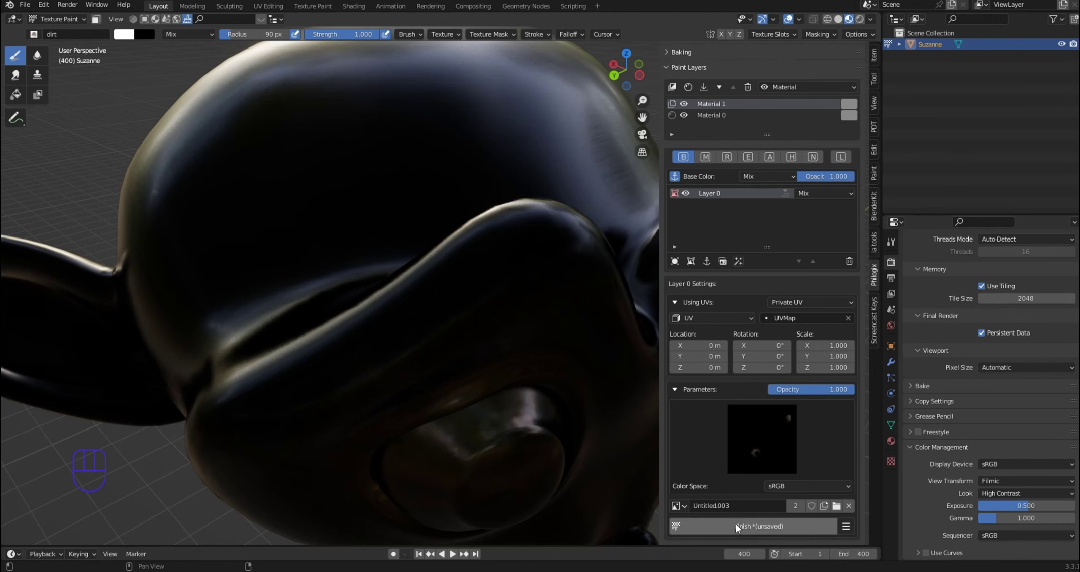
Paint dirt strokes around the monkey's eye socket and over the surrounding side of the face.
mouse_move(472, 318)
left_mouse_down()
mouse_move(361, 374)
mouse_move(242, 456)
mouse_move(381, 357)
mouse_move(499, 290)
mouse_move(518, 291)
left_mouse_up()
middle_click_drag(519, 291, 548, 297)
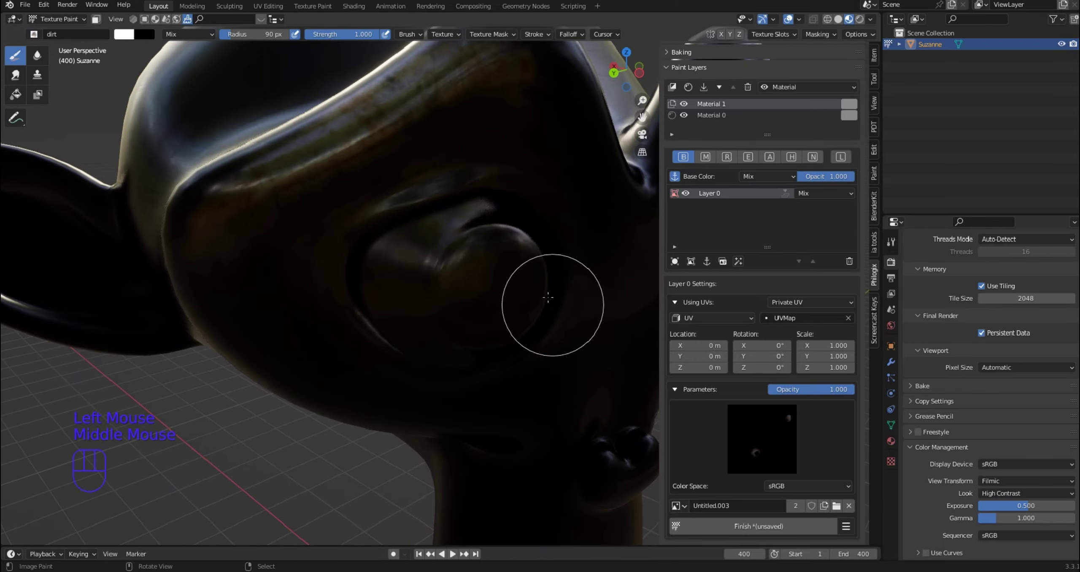
mouse_move(296, 219)
left_mouse_down()
mouse_move(248, 318)
mouse_move(390, 395)
mouse_move(375, 394)
left_mouse_up()
left_click_drag(365, 369, 444, 397)
mouse_move(332, 319)
left_mouse_down()
mouse_move(533, 419)
mouse_move(514, 418)
mouse_move(552, 396)
left_mouse_up()
mouse_move(588, 301)
left_mouse_down()
mouse_move(580, 356)
mouse_move(576, 210)
mouse_move(595, 208)
mouse_move(494, 173)
mouse_move(481, 154)
mouse_move(320, 232)
left_mouse_up()
mouse_move(441, 117)
left_mouse_down()
mouse_move(290, 202)
mouse_move(300, 310)
mouse_move(367, 392)
left_mouse_up()
Dab dirt along the cheek below the eye and up the outer edge of the face toward the brow.
mouse_move(371, 423)
middle_mouse_down()
mouse_move(417, 313)
mouse_move(412, 335)
middle_mouse_up()
scroll(390, 373, "down", 3)
left_click(340, 316)
left_click(368, 338)
left_click(405, 354)
left_click(441, 363)
left_click(477, 369)
left_click(457, 368)
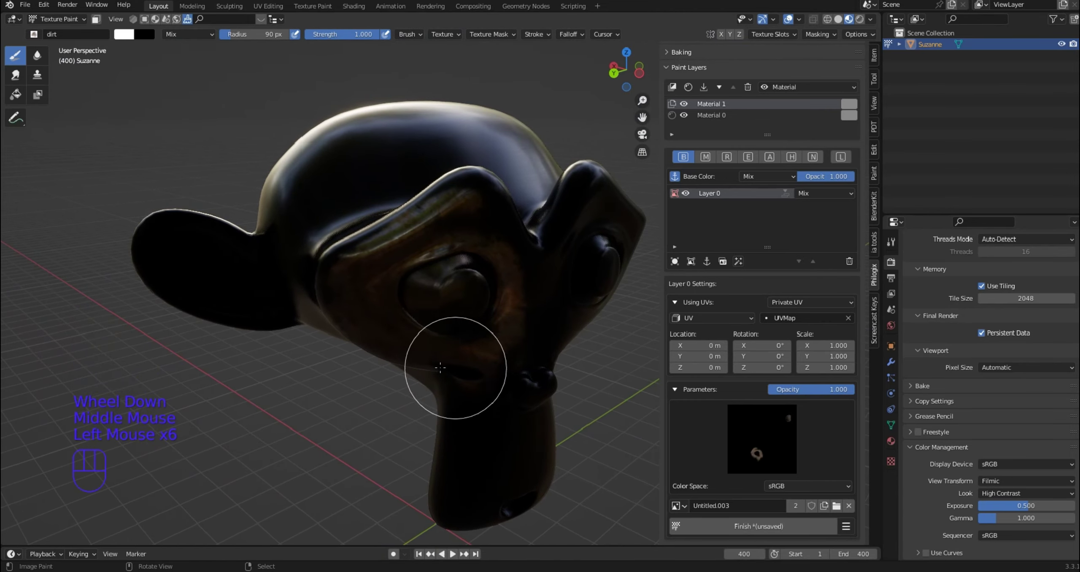
left_click(397, 359)
left_click(344, 335)
left_click(320, 310)
left_click(330, 280)
left_click(354, 258)
left_click(375, 245)
left_click(427, 212)
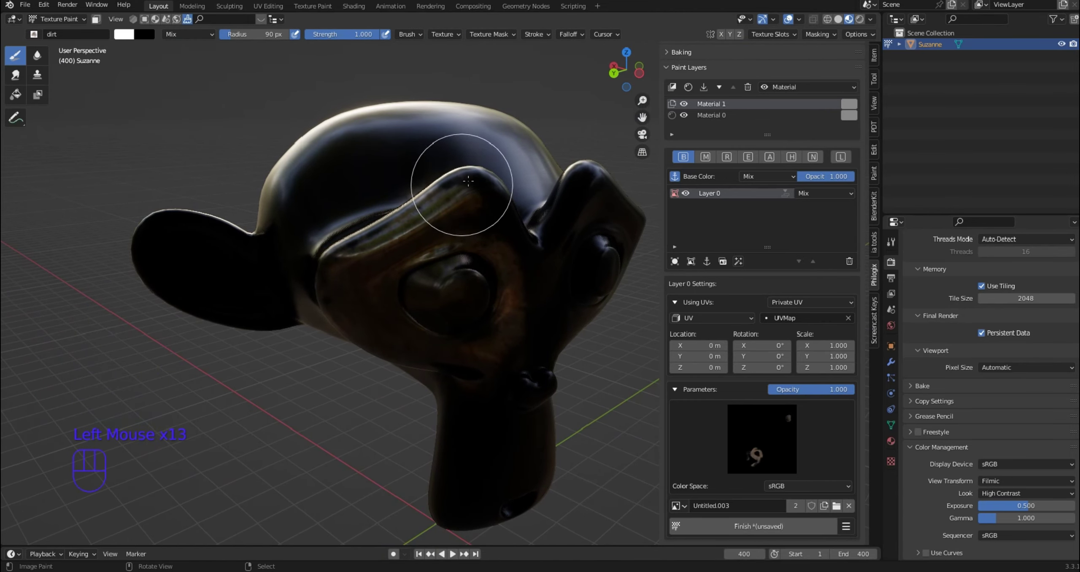
Dab more dirt over the brow ridge above the eye and down to its outer corner.
left_click(476, 185)
left_click(492, 196)
left_click(480, 194)
left_click(459, 187)
left_click(426, 202)
left_click(392, 224)
left_click(366, 240)
left_click(344, 258)
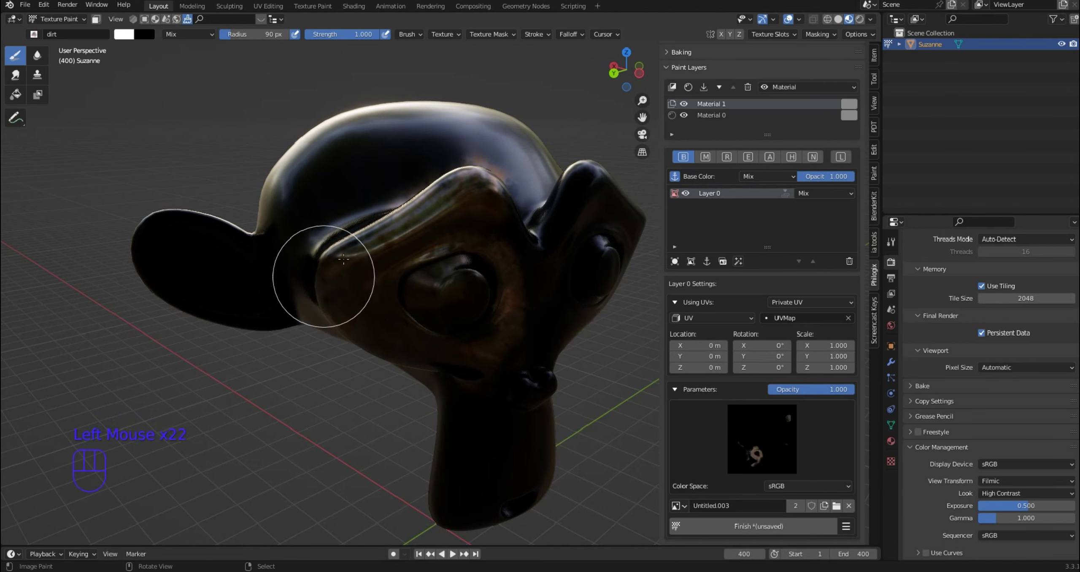
middle_click_drag(333, 270, 372, 275)
mouse_move(443, 291)
left_mouse_down()
mouse_move(465, 282)
mouse_move(419, 318)
left_mouse_up()
mouse_move(426, 308)
left_mouse_down()
mouse_move(450, 284)
mouse_move(419, 312)
left_mouse_up()
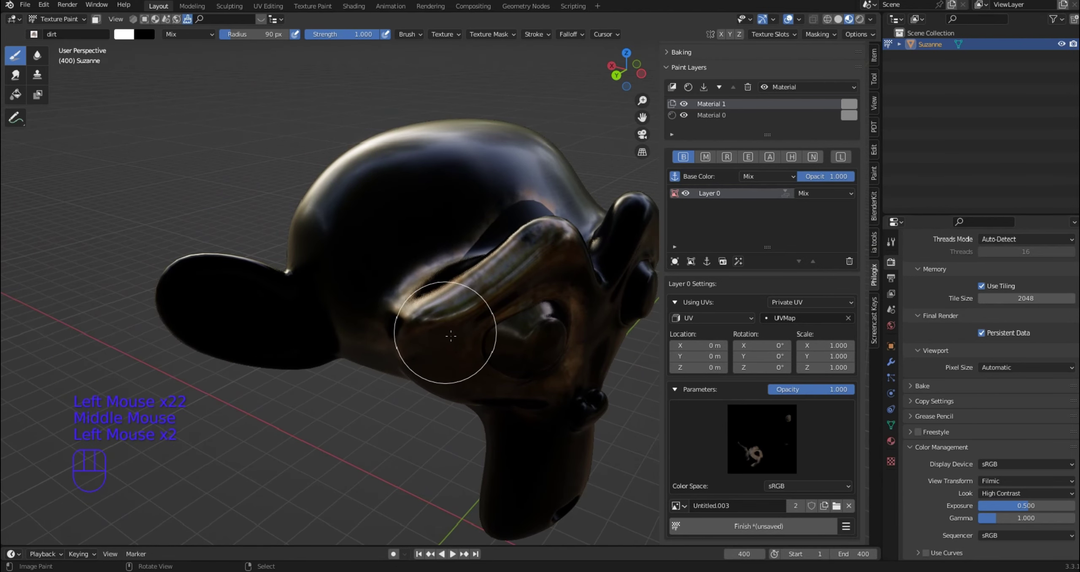
Load the circle stencil brush from the BlenderKit assets and paint a white ring around the eye.
middle_click_drag(450, 336, 482, 284)
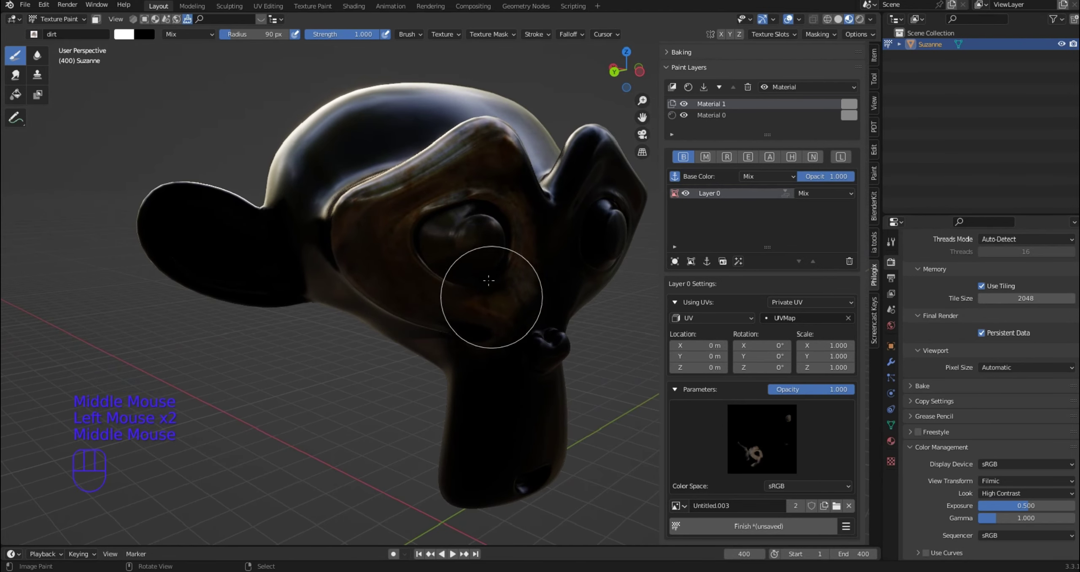
left_click(263, 20)
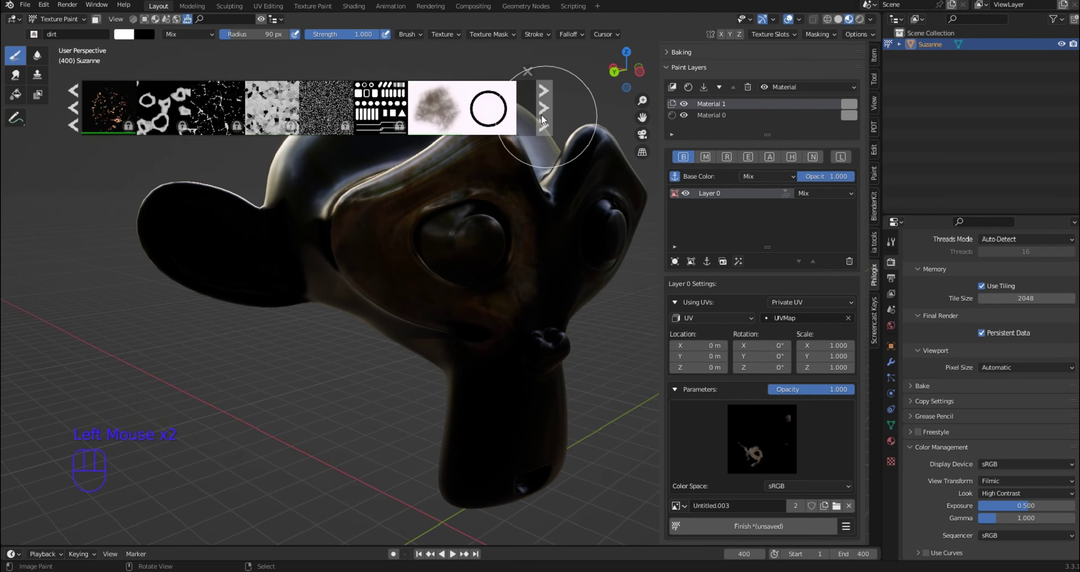
left_click(500, 109)
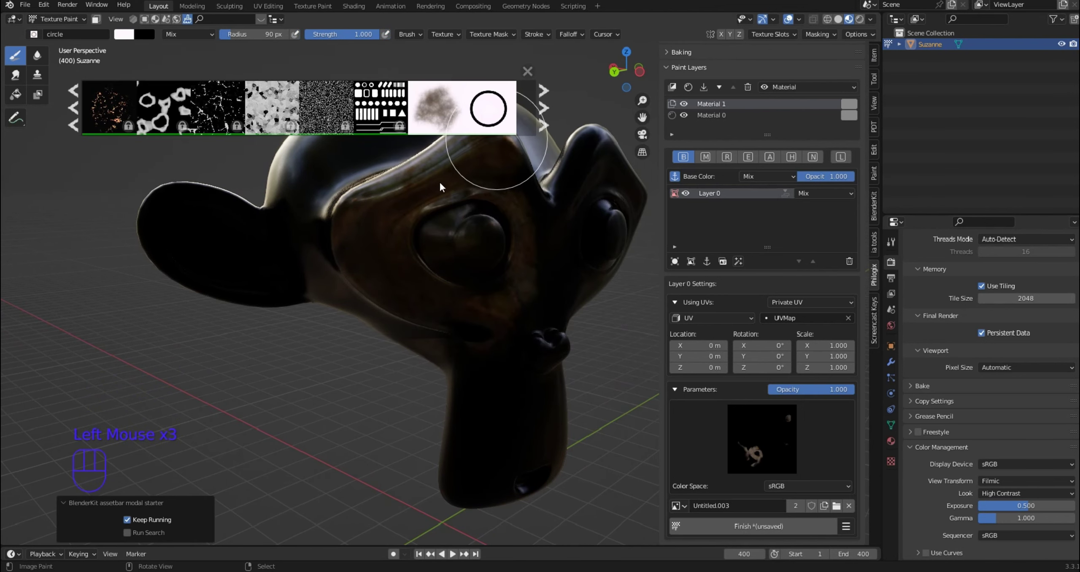
left_click_drag(410, 206, 544, 296)
key("ctrl+z")
middle_click_drag(544, 296, 544, 276)
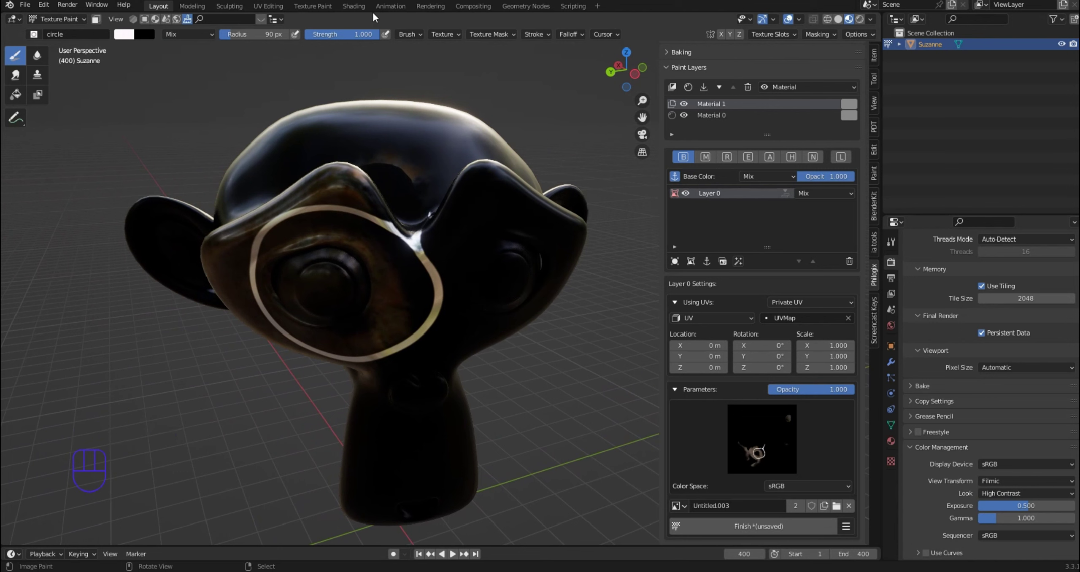
Load the bark brush from the BlenderKit assets and paint bark texture over the monkey's neck.
left_click(261, 19)
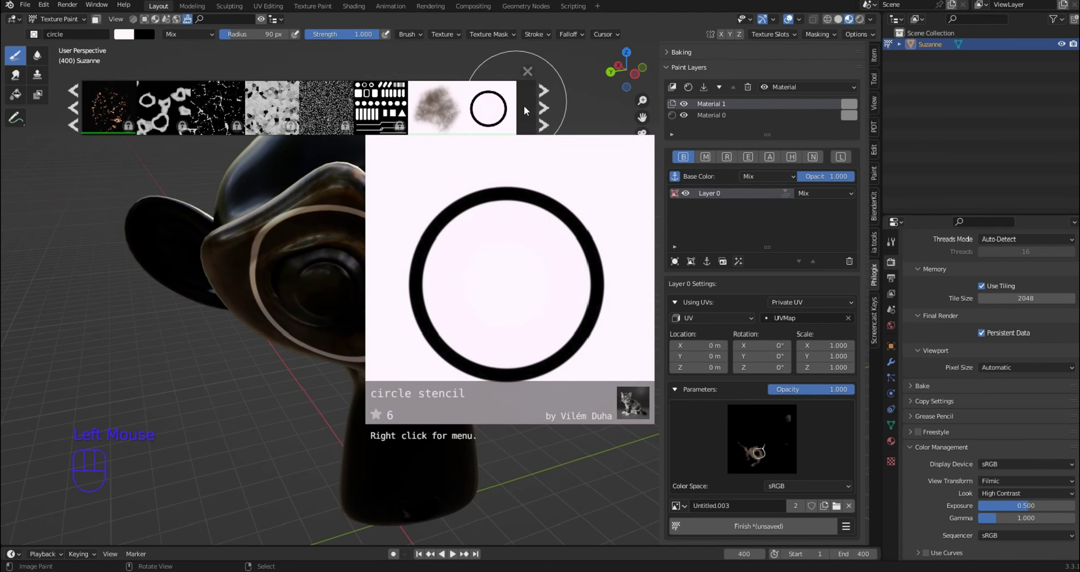
scroll(451, 97, "down", 4)
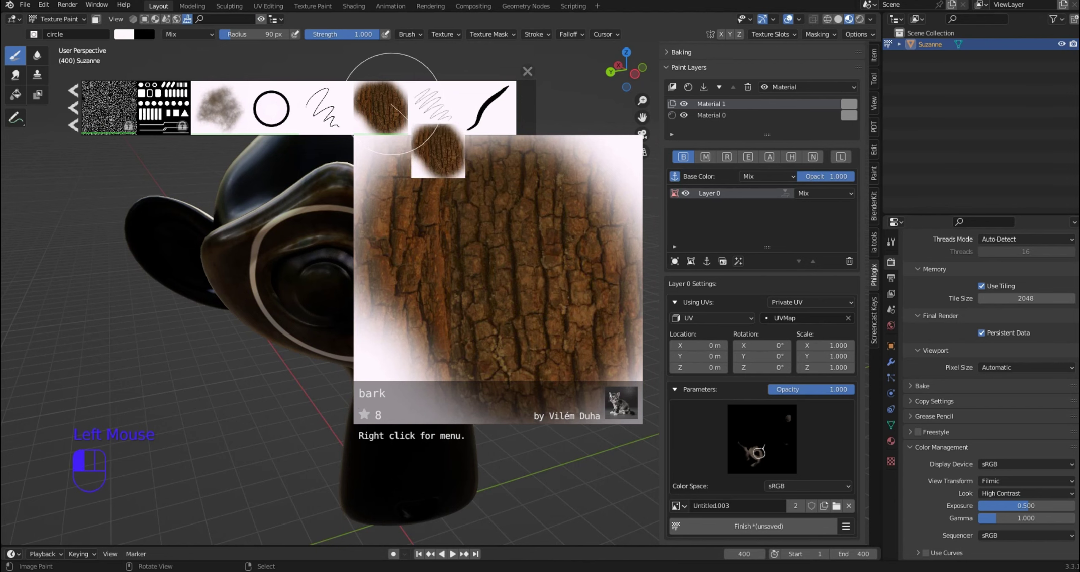
left_click(392, 103)
middle_click_drag(470, 241, 483, 234)
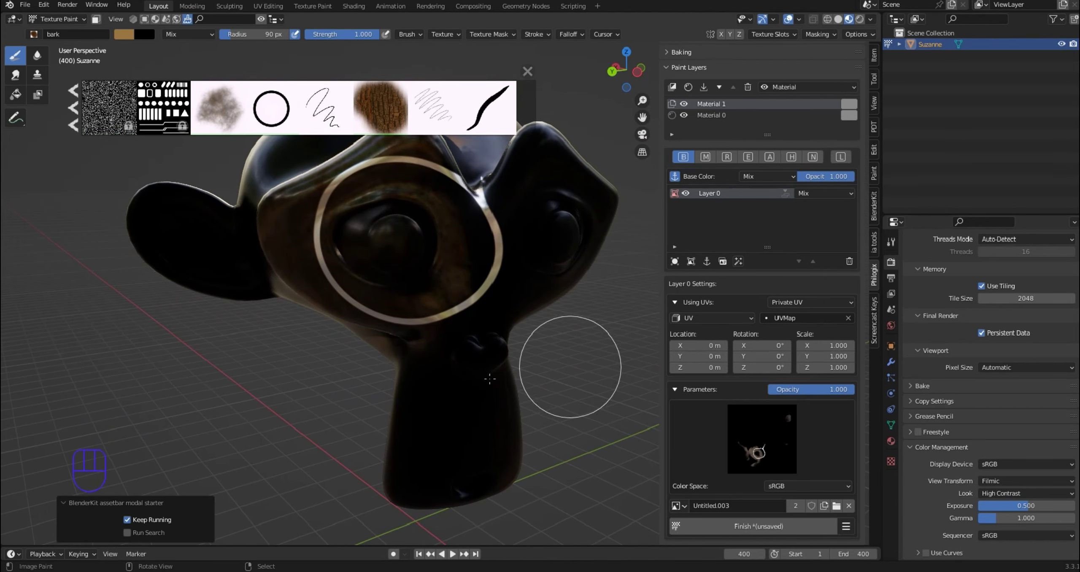
mouse_move(406, 392)
left_mouse_down()
mouse_move(395, 455)
mouse_move(407, 496)
mouse_move(465, 402)
mouse_move(446, 477)
mouse_move(514, 410)
mouse_move(463, 389)
mouse_move(425, 398)
mouse_move(412, 523)
mouse_move(508, 470)
mouse_move(453, 415)
left_mouse_up()
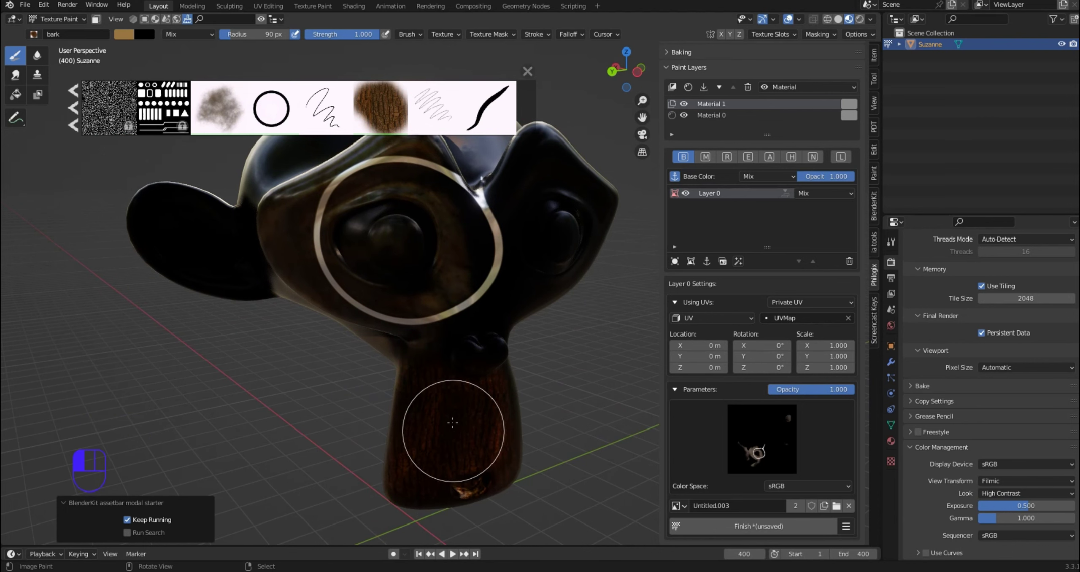
Paint bark texture inside both of the monkey's ears and over the side of the neck.
middle_click_drag(453, 415, 455, 410)
mouse_move(305, 322)
left_mouse_down()
mouse_move(185, 284)
mouse_move(272, 313)
left_mouse_up()
middle_click_drag(272, 314, 374, 294)
mouse_move(405, 291)
left_mouse_down()
mouse_move(458, 285)
mouse_move(475, 265)
mouse_move(422, 270)
left_mouse_up()
mouse_move(304, 306)
left_mouse_down()
mouse_move(334, 292)
mouse_move(241, 321)
mouse_move(265, 366)
mouse_move(257, 386)
left_mouse_up()
middle_click_drag(258, 386, 361, 374)
Enlarge the bark brush radius to 500 px and stamp bark over the unpainted side of the face and head.
key("f")
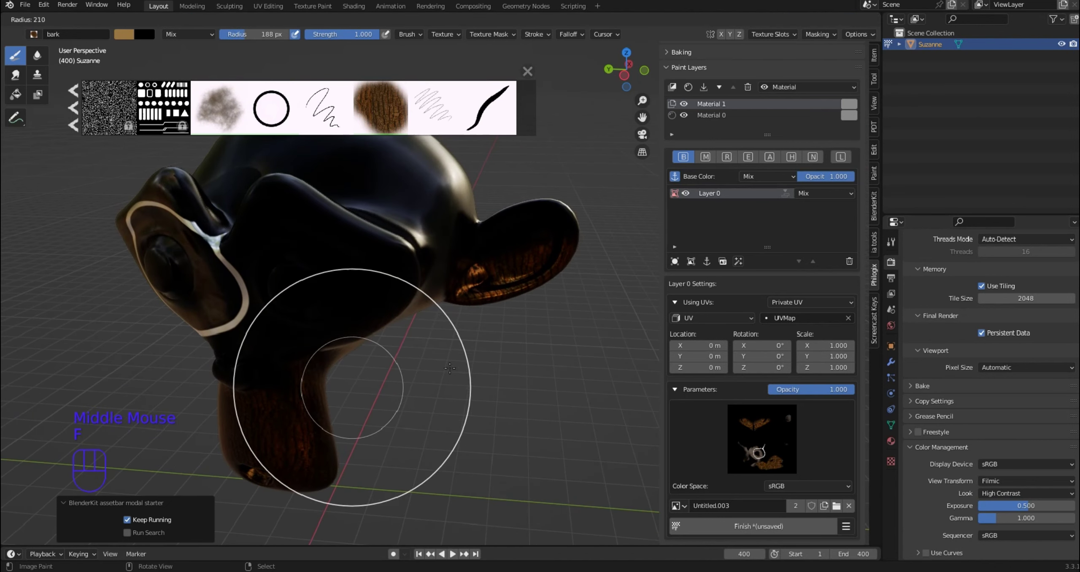
left_click(695, 317)
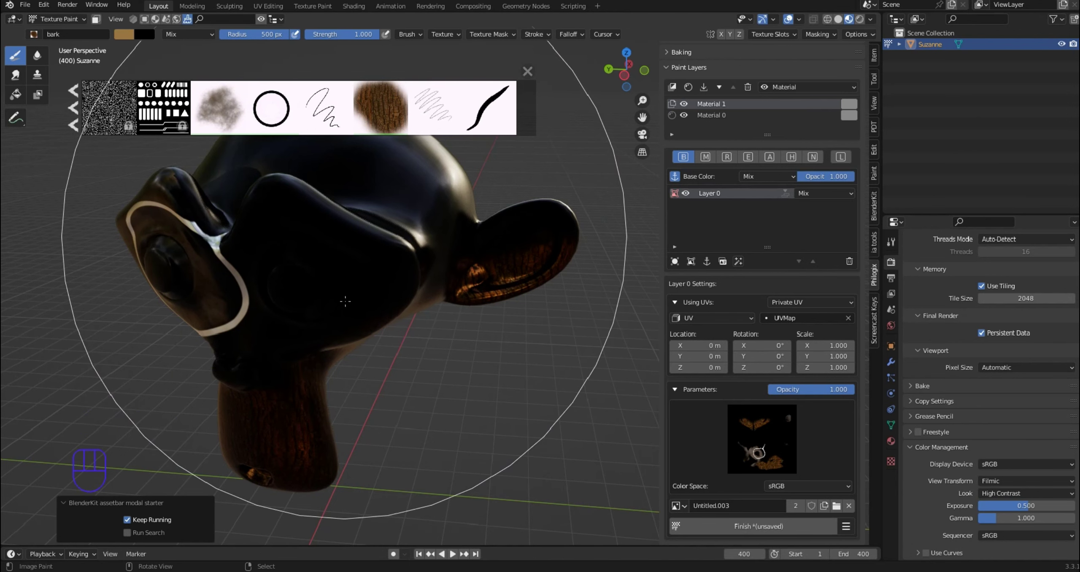
left_click_drag(345, 301, 378, 313)
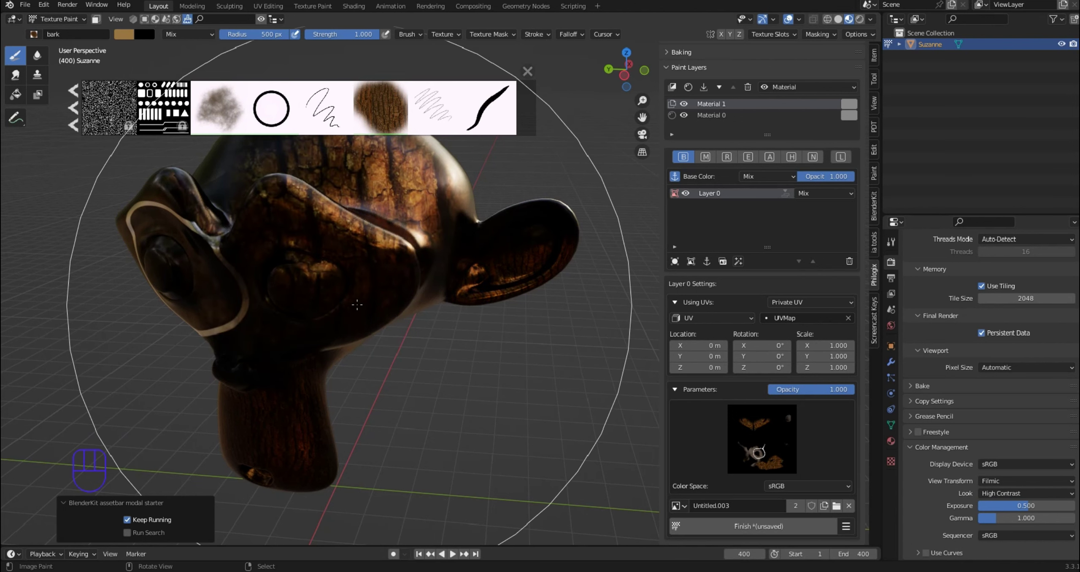
Sample a dark brown brush color from the mesh, reduce the brush radius to 104 px and close the BlenderKit asset bar.
key("s")
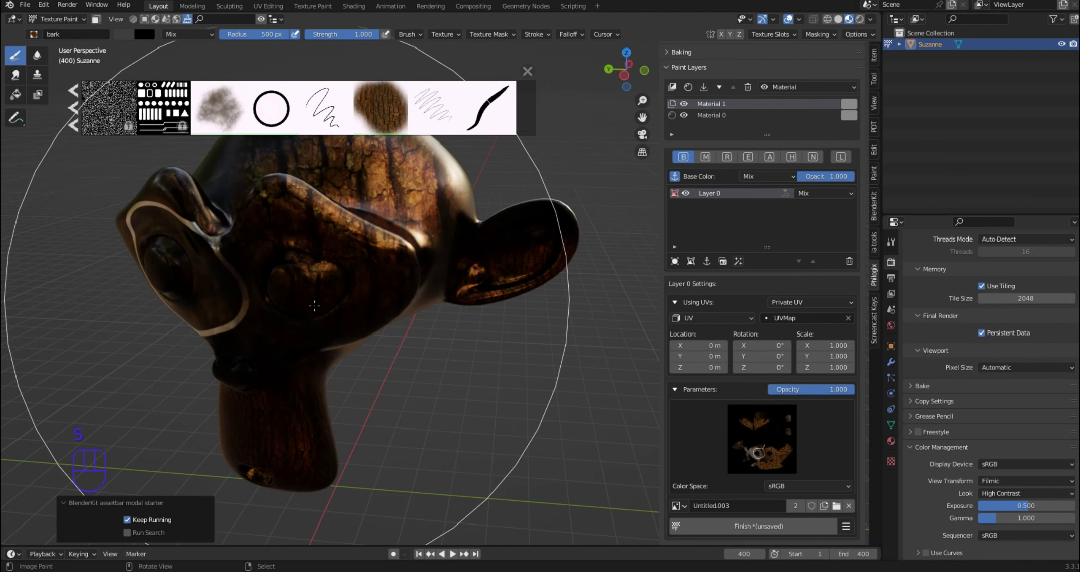
key("s")
key("f")
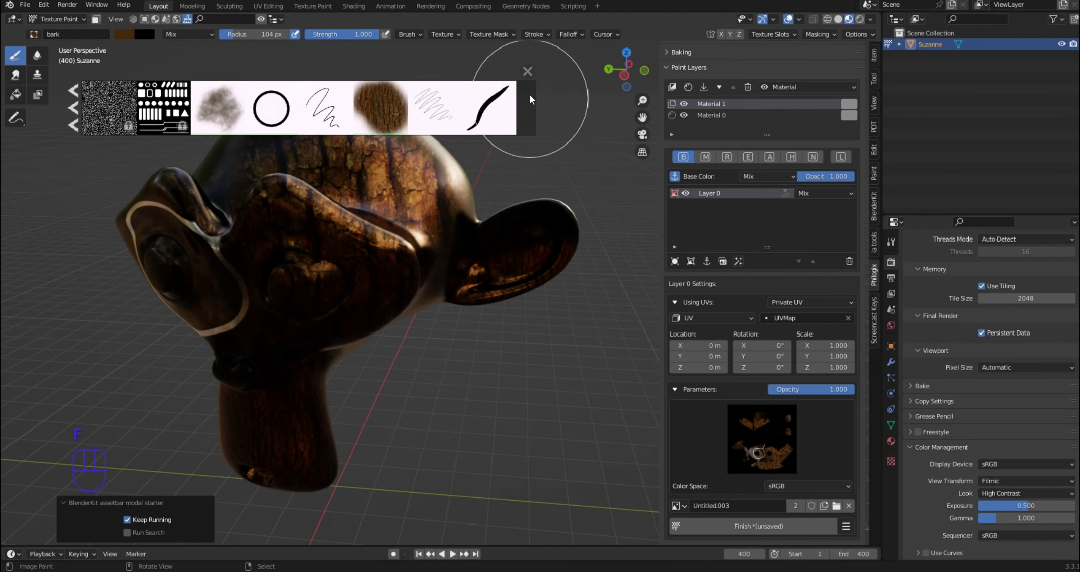
left_click(527, 71)
middle_click_drag(407, 185, 470, 261)
middle_click_drag(523, 317, 532, 312)
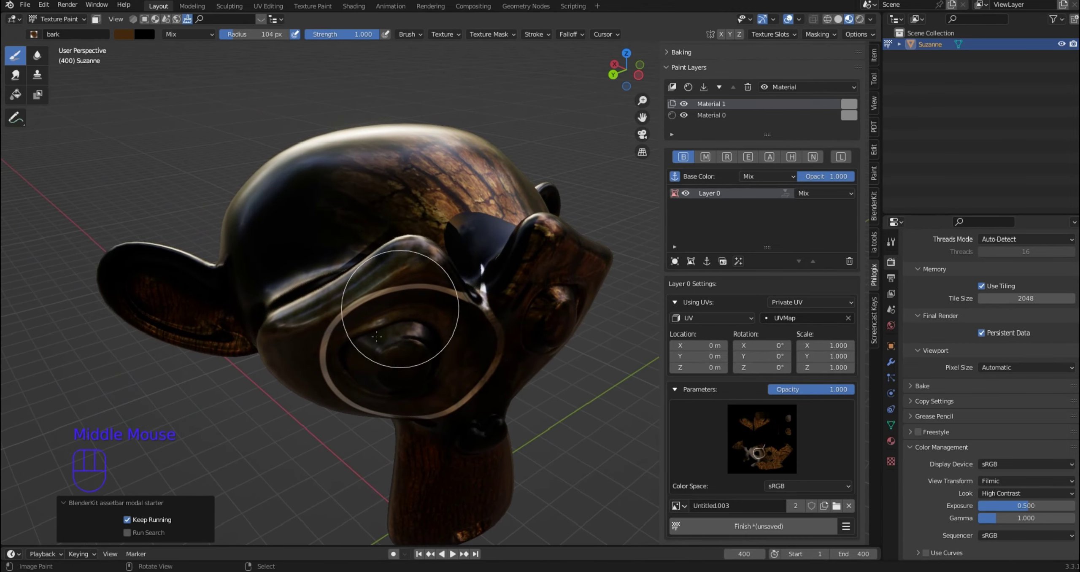
mouse_move(379, 330)
middle_mouse_down()
mouse_move(442, 308)
mouse_move(398, 250)
middle_mouse_up()
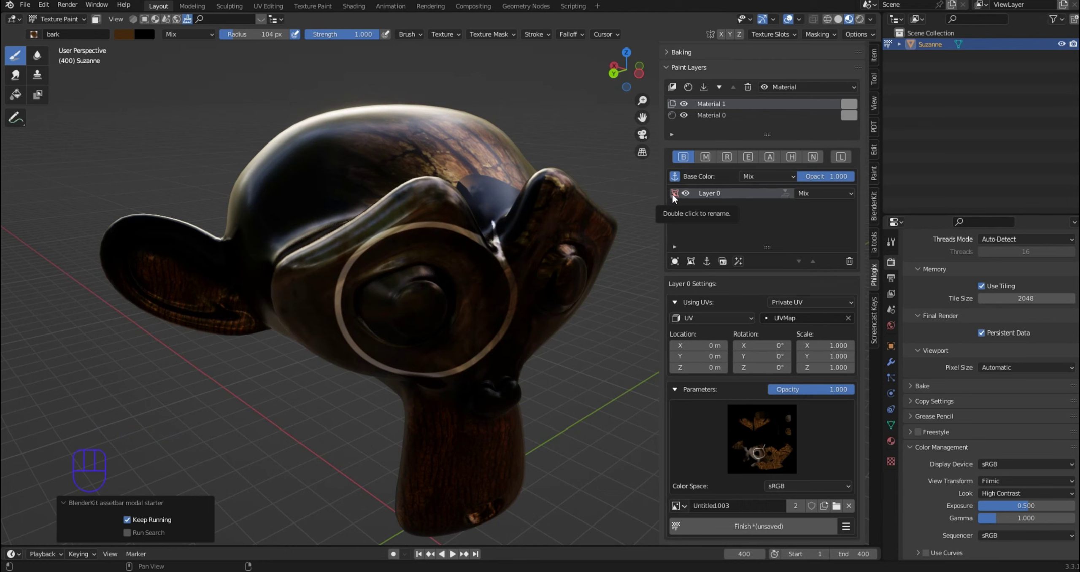
Rename the painted image layer in Material 1's base color channel to anchor1.
double_click(717, 192)
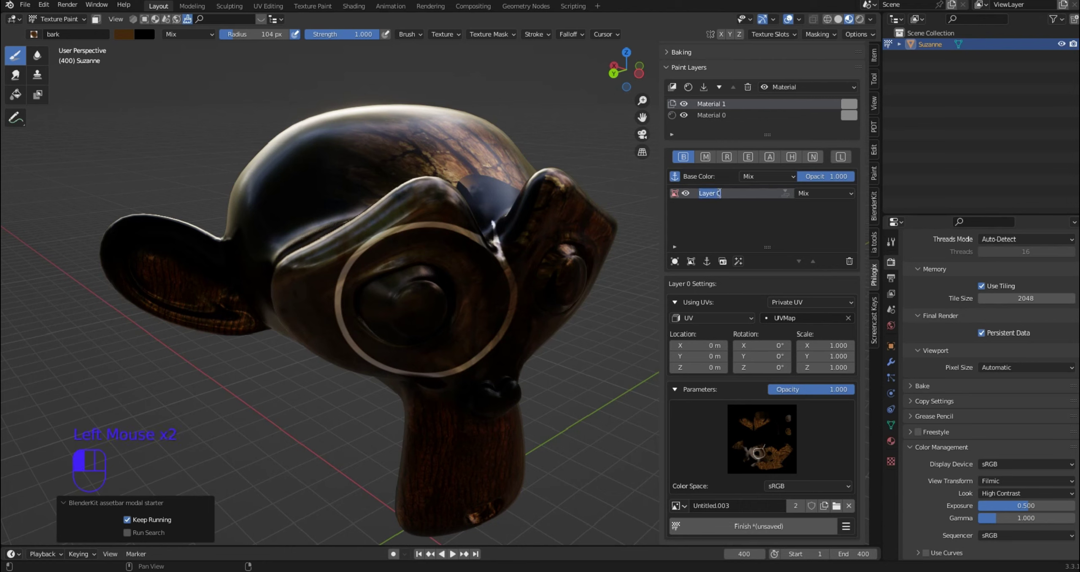
type("ar")
type("chor1")
key("Return")
Switch to the height channel and add a new paint material named Hanchor1 above Material 1.
left_click(791, 157)
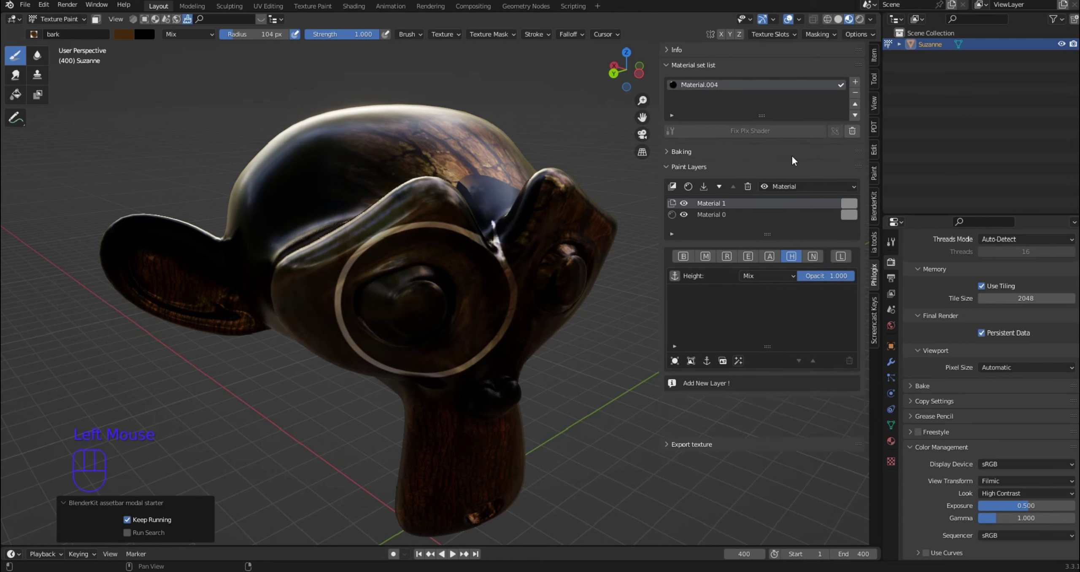
left_click(672, 187)
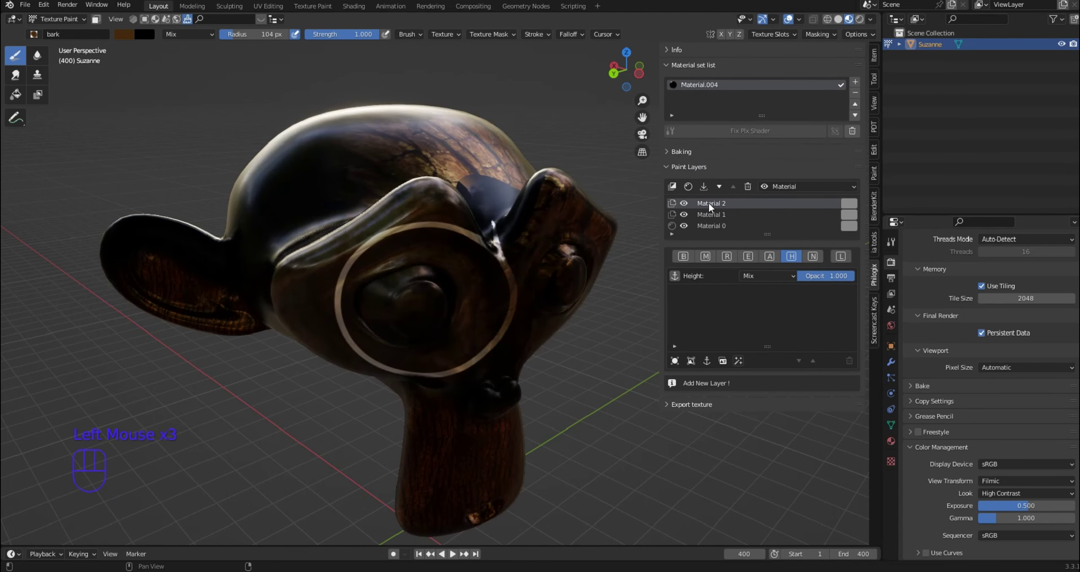
double_click(709, 203)
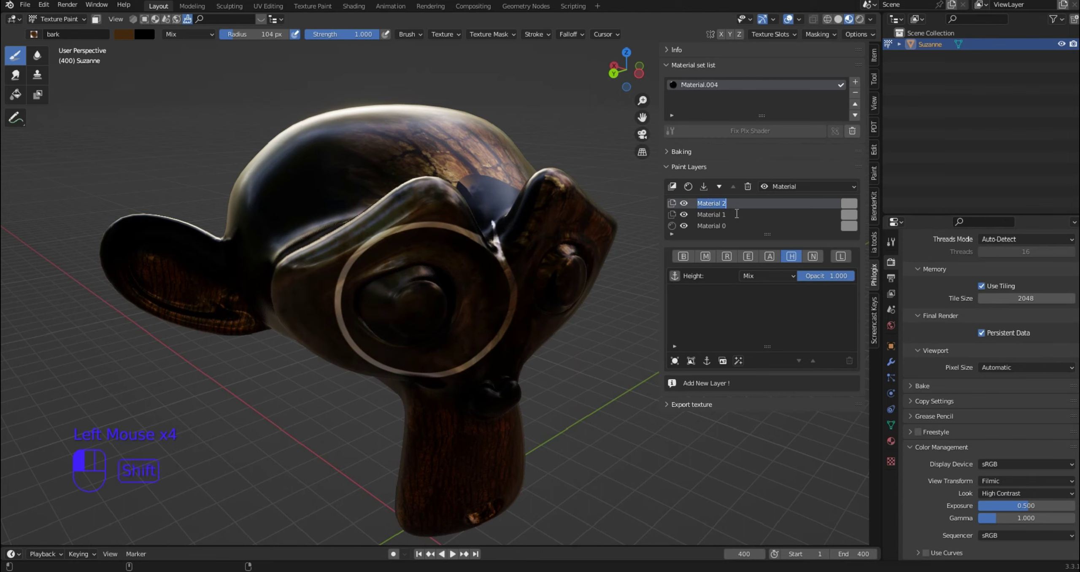
type("Hanchor1")
left_click(731, 214)
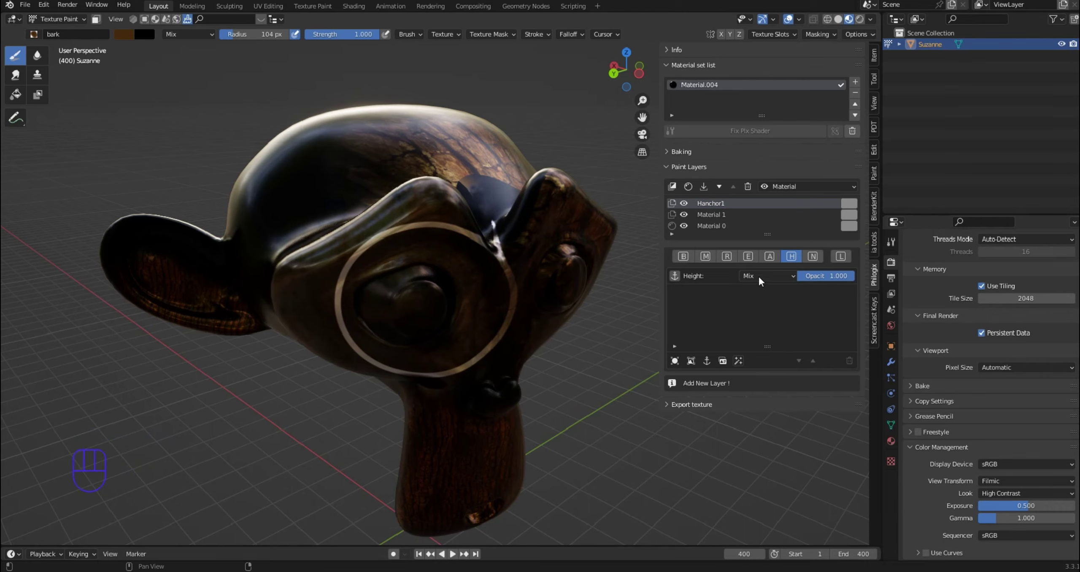
Add an anchor layer to Hanchor1's height channel and link it to Material 1 -> Base Color.
left_click(708, 359)
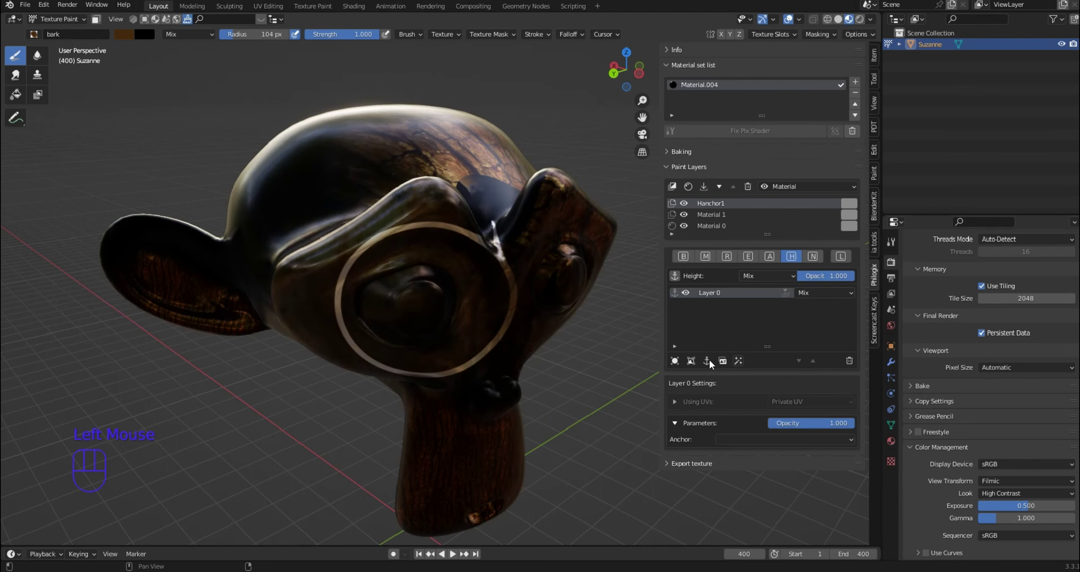
left_click(776, 438)
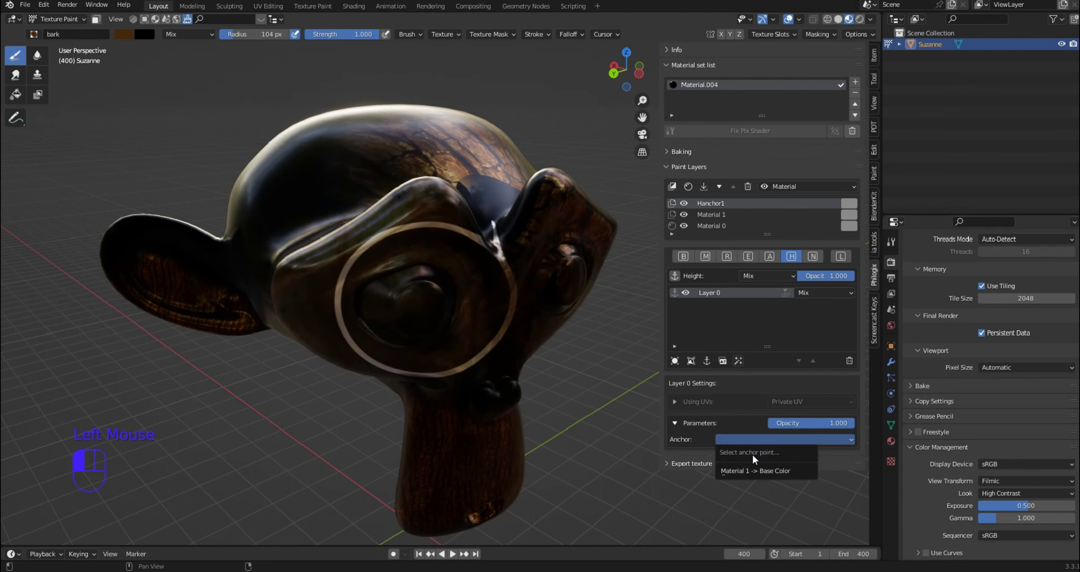
left_click(785, 471)
Check the relief on the mesh and set Hanchor1's height opacity to 0.748 and its anchor layer opacity to 0.819.
mouse_move(590, 278)
middle_mouse_down()
mouse_move(593, 291)
mouse_move(570, 313)
mouse_move(578, 277)
middle_mouse_up()
mouse_move(501, 314)
middle_mouse_down()
mouse_move(511, 271)
mouse_move(506, 326)
middle_mouse_up()
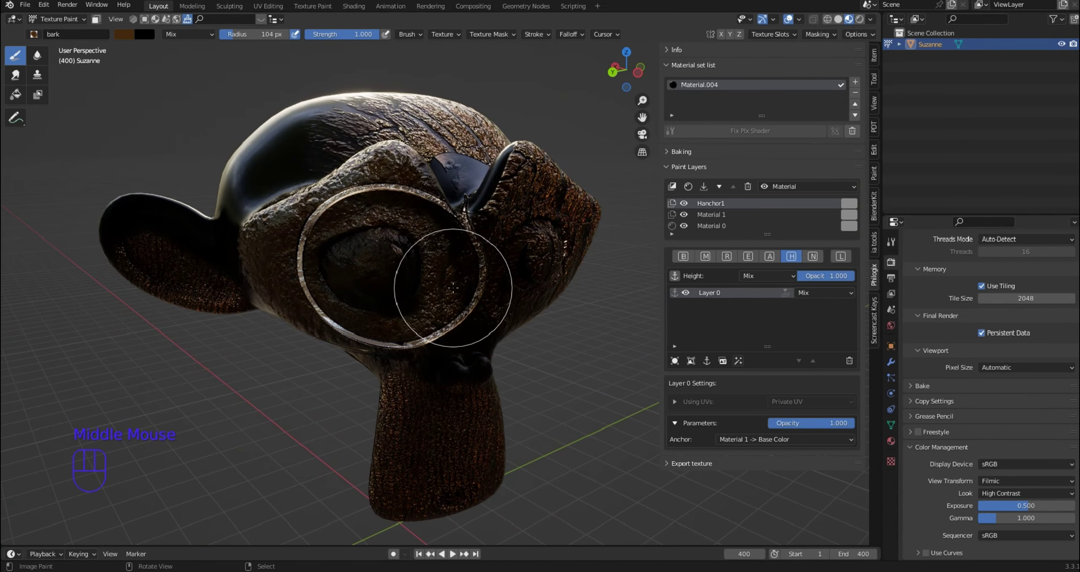
middle_click_drag(453, 288, 510, 340)
scroll(464, 301, "up", 3)
scroll(514, 306, "down", 3)
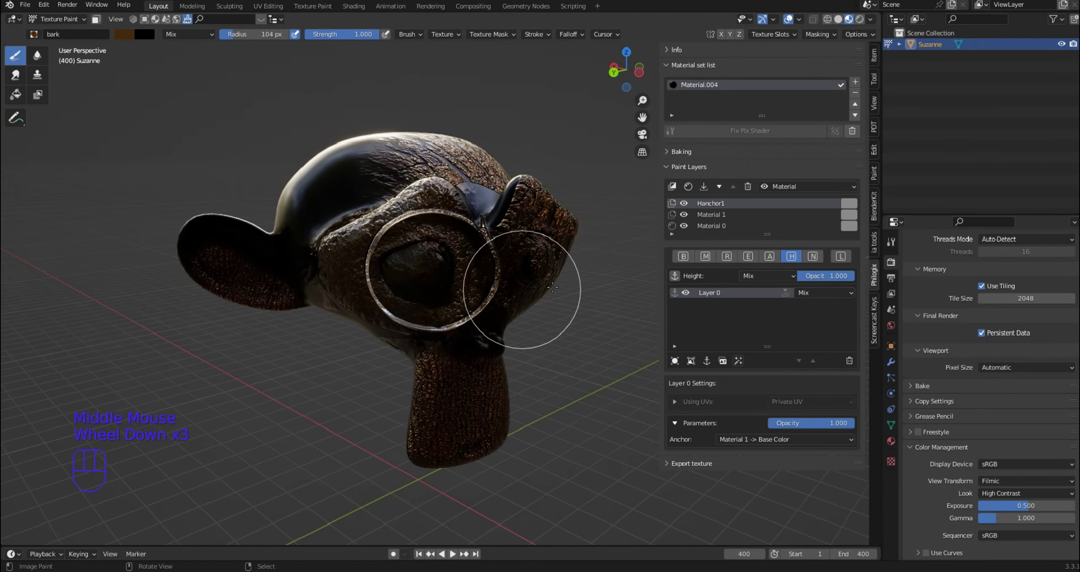
left_click_drag(843, 276, 838, 276)
left_click_drag(841, 423, 830, 423)
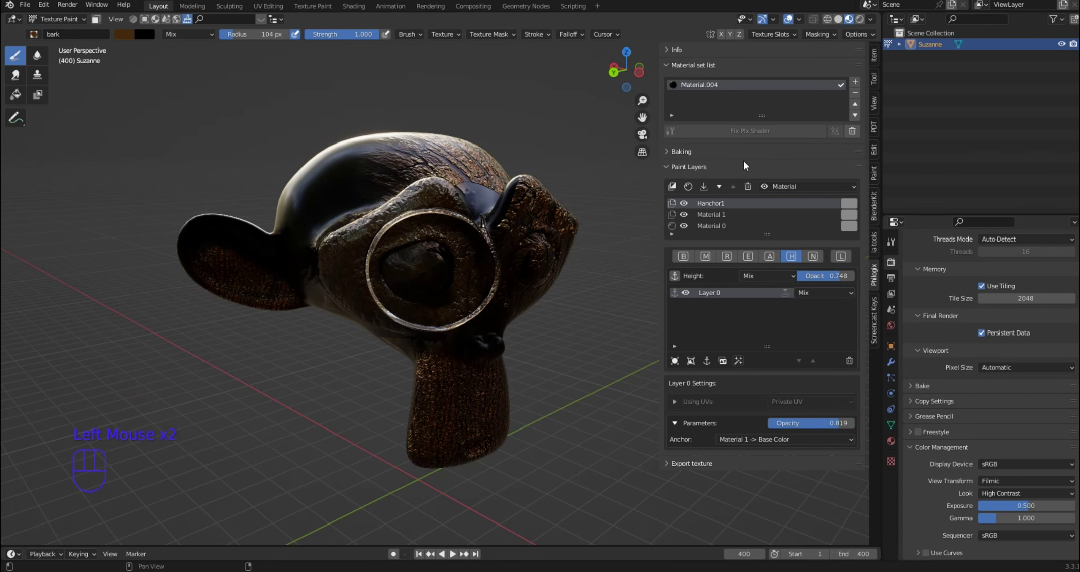
Set Material 0's base color opacity to 0.942 and its box mapping blend to 1.00.
left_click(682, 255)
mouse_move(840, 281)
left_mouse_down()
mouse_move(850, 276)
mouse_move(818, 278)
mouse_move(851, 279)
left_mouse_up()
left_click(716, 226)
left_click_drag(787, 419, 854, 419)
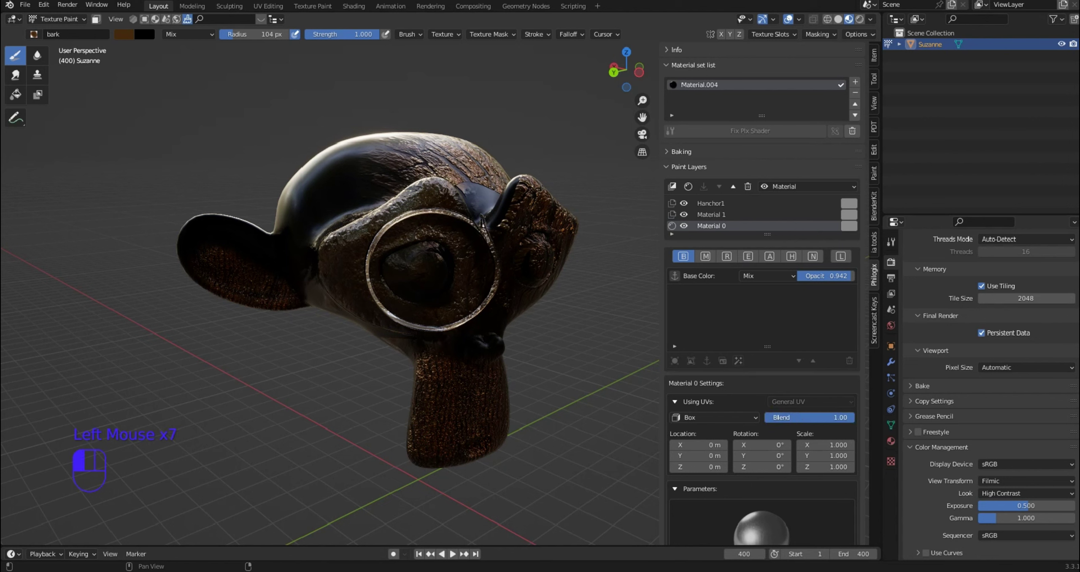
Set Material 1's base color opacity to 0.864 and the anchor1 layer's opacity to 0.826.
left_click(716, 214)
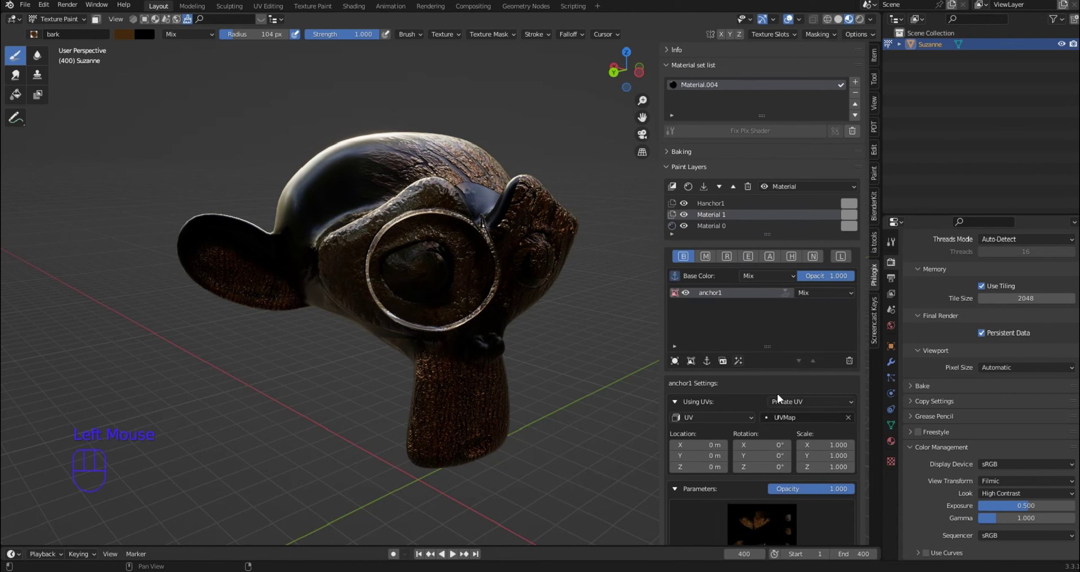
scroll(793, 397, "down", 4)
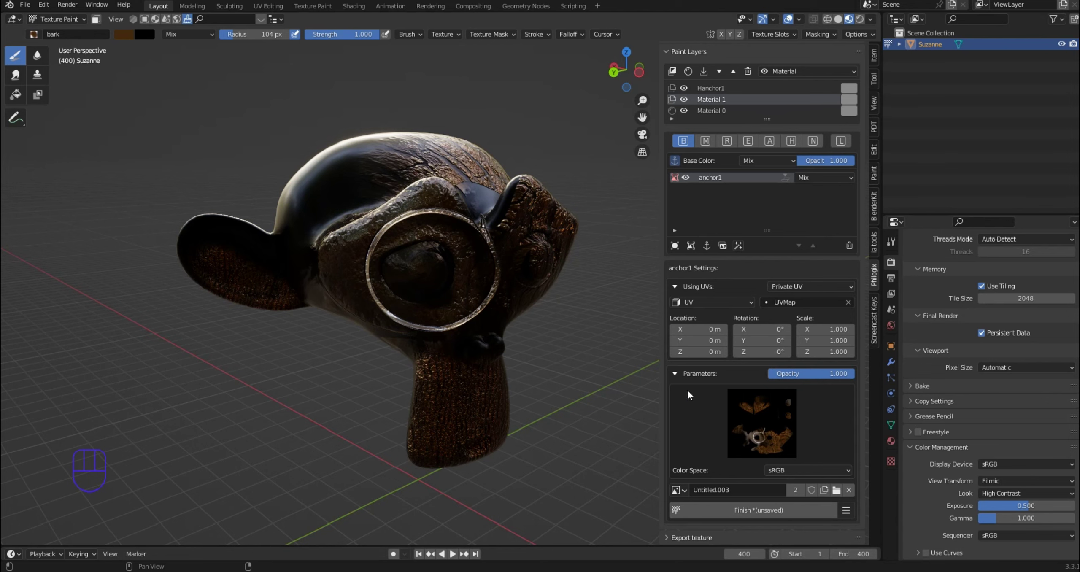
middle_click_drag(518, 272, 501, 302)
scroll(516, 237, "up", 1)
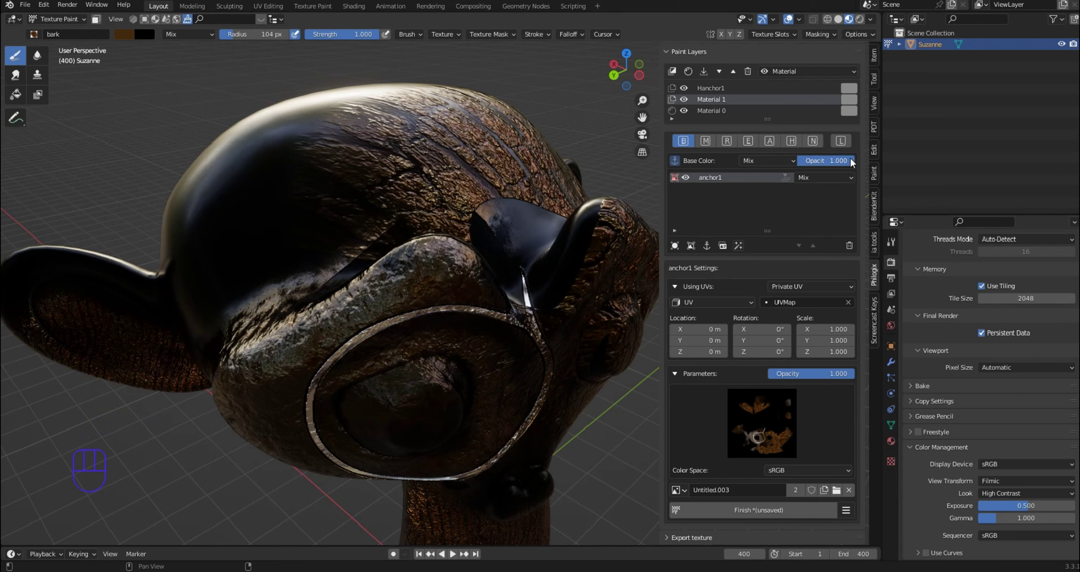
mouse_move(850, 162)
left_mouse_down()
mouse_move(796, 162)
mouse_move(846, 163)
left_mouse_up()
mouse_move(852, 376)
left_mouse_down()
mouse_move(825, 375)
mouse_move(854, 375)
mouse_move(830, 375)
mouse_move(839, 374)
left_mouse_up()
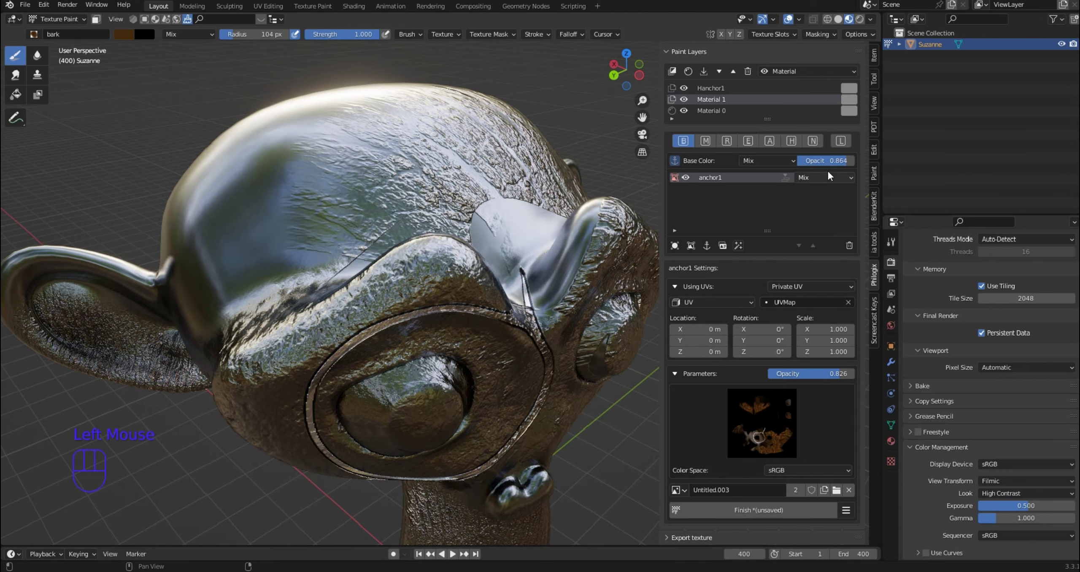
Set Material 1's base color opacity to 1.000 and the anchor1 layer's opacity to 0.813, finishing the texture painting.
left_click_drag(849, 160, 854, 161)
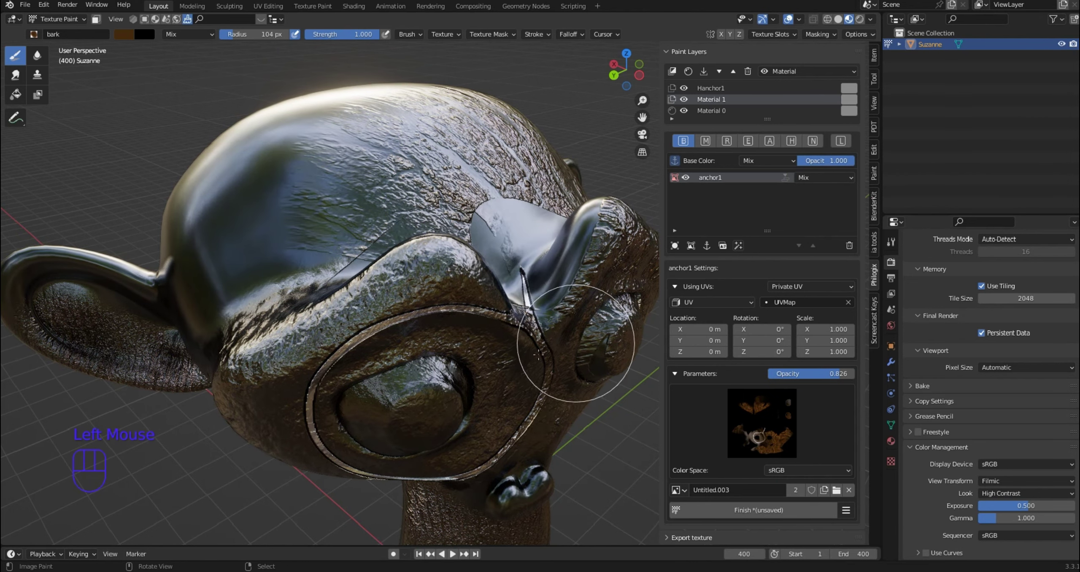
middle_click_drag(576, 331, 518, 333)
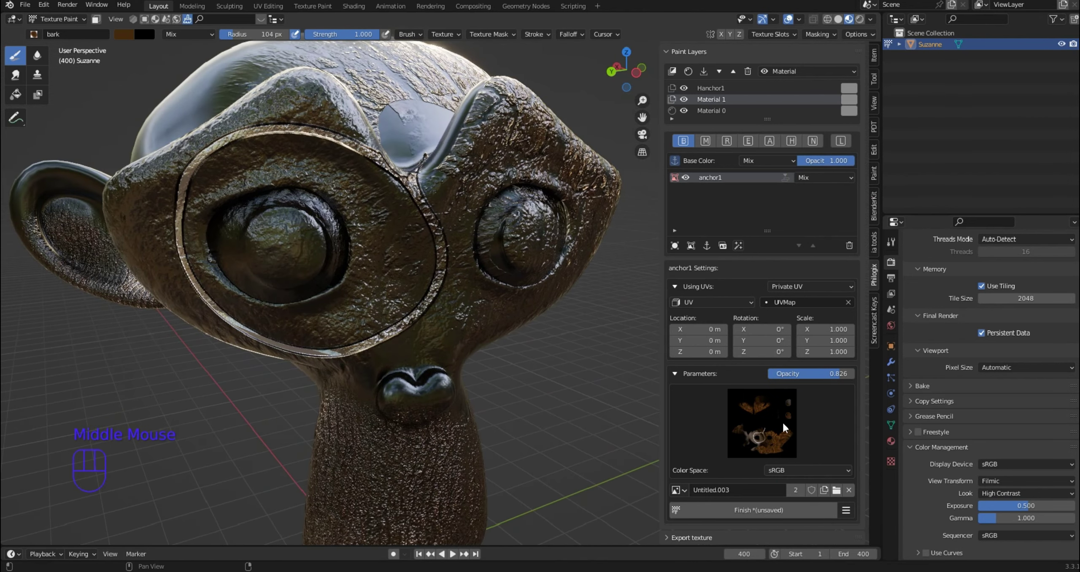
mouse_move(810, 374)
left_mouse_down()
mouse_move(831, 374)
mouse_move(808, 374)
left_mouse_up()
mouse_move(654, 279)
middle_mouse_down()
mouse_move(518, 319)
mouse_move(549, 333)
mouse_move(578, 313)
middle_mouse_up()
scroll(554, 314, "down", 2)
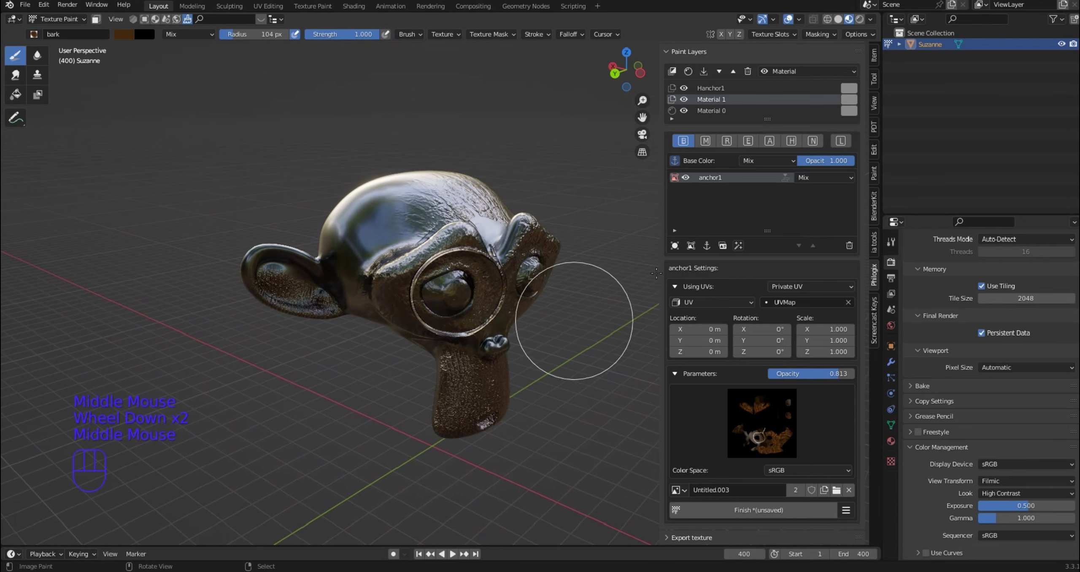
left_click(752, 510)
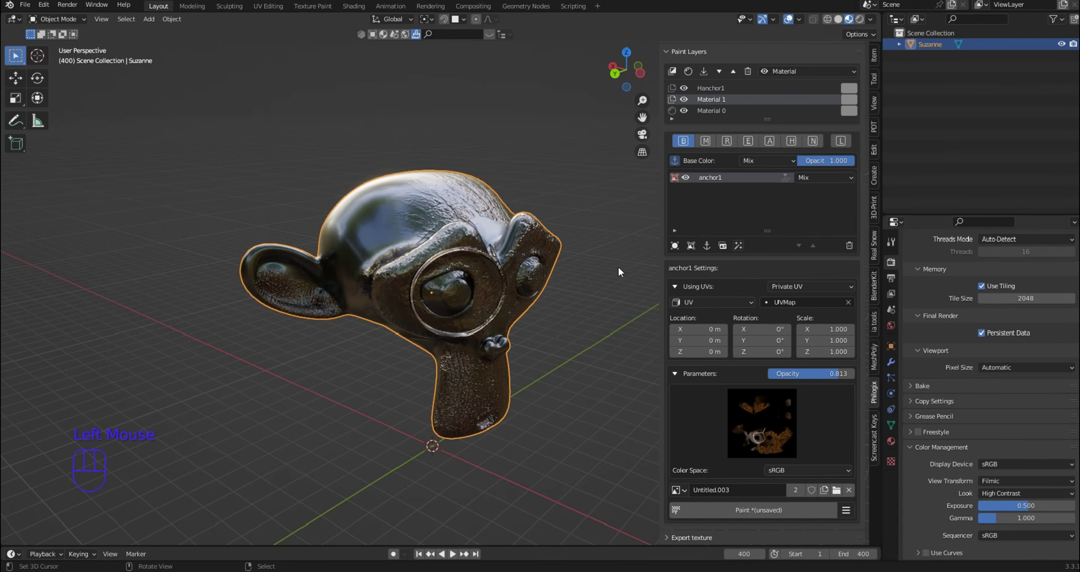
Add a new paint material above Material 1 and rename it cammo.
left_click(673, 70)
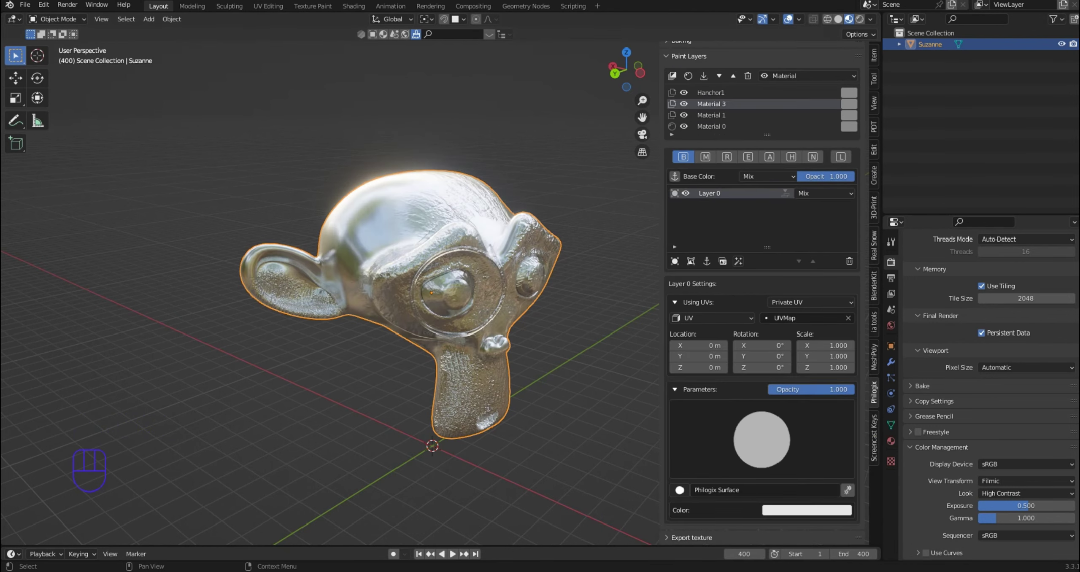
middle_click_drag(726, 124, 732, 152)
double_click(712, 143)
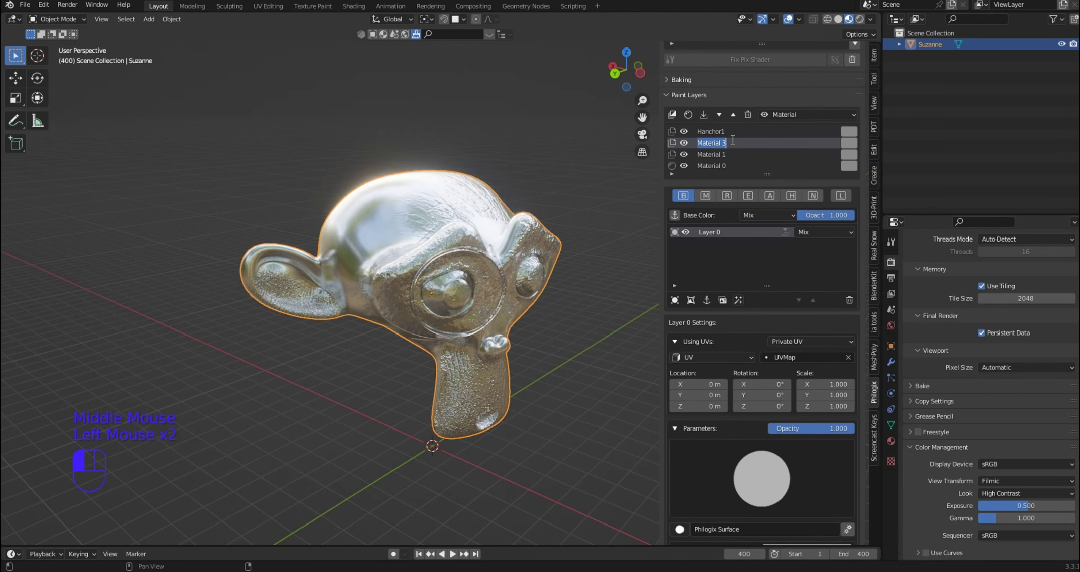
type("cammo")
left_click(753, 136)
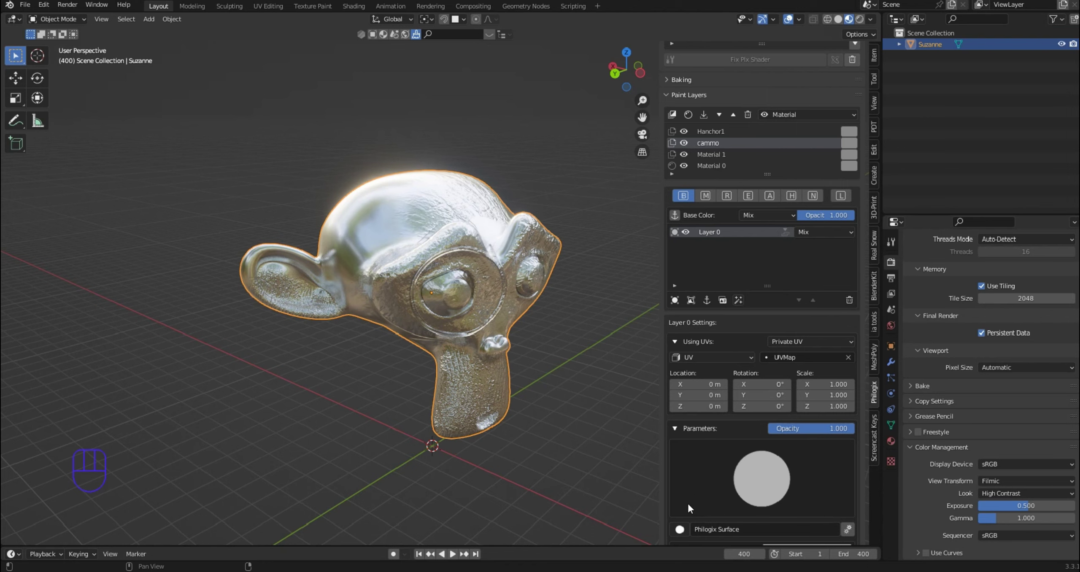
Give cammo's base color layer Box mapping and the Camo Woodland texture.
scroll(687, 508, "down", 2)
left_click(711, 318)
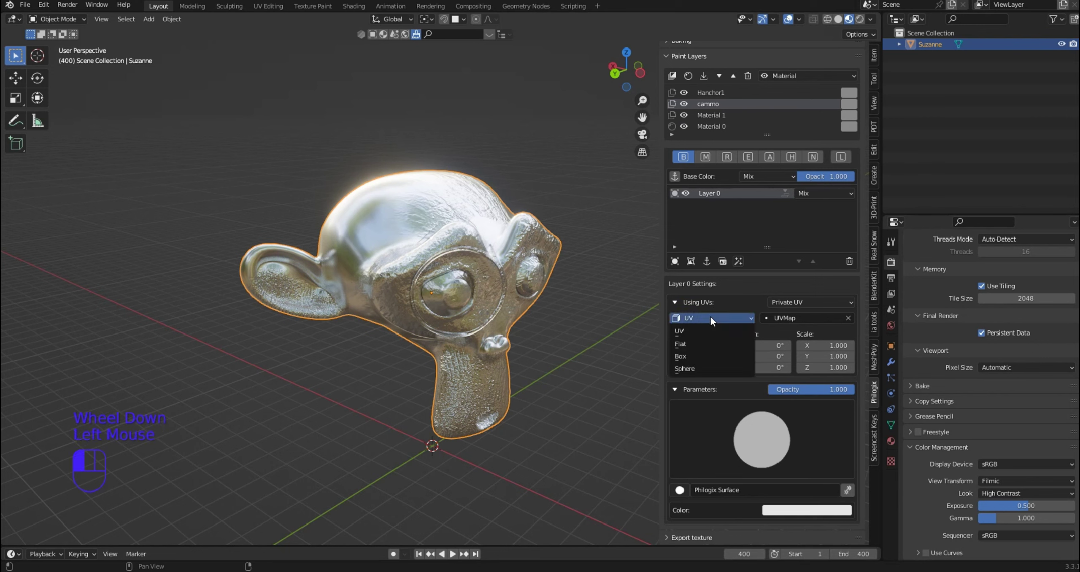
left_click(700, 356)
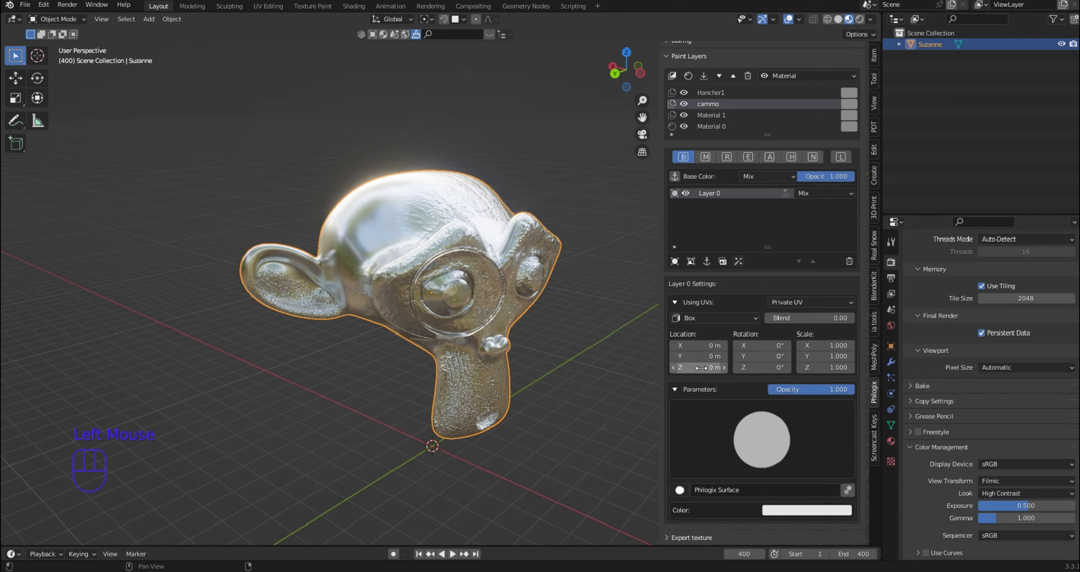
left_click(679, 490)
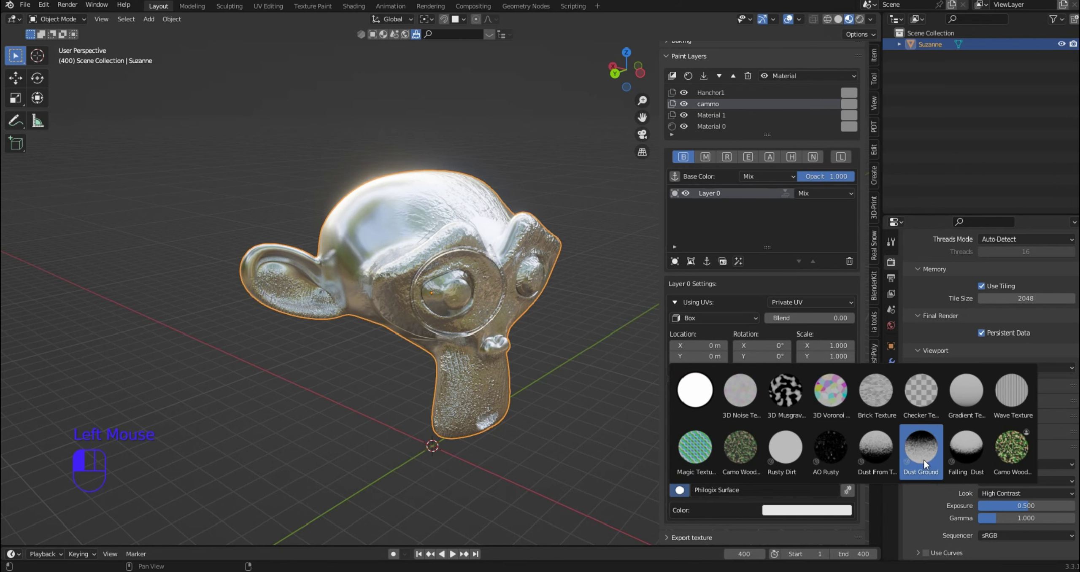
left_click(1014, 448)
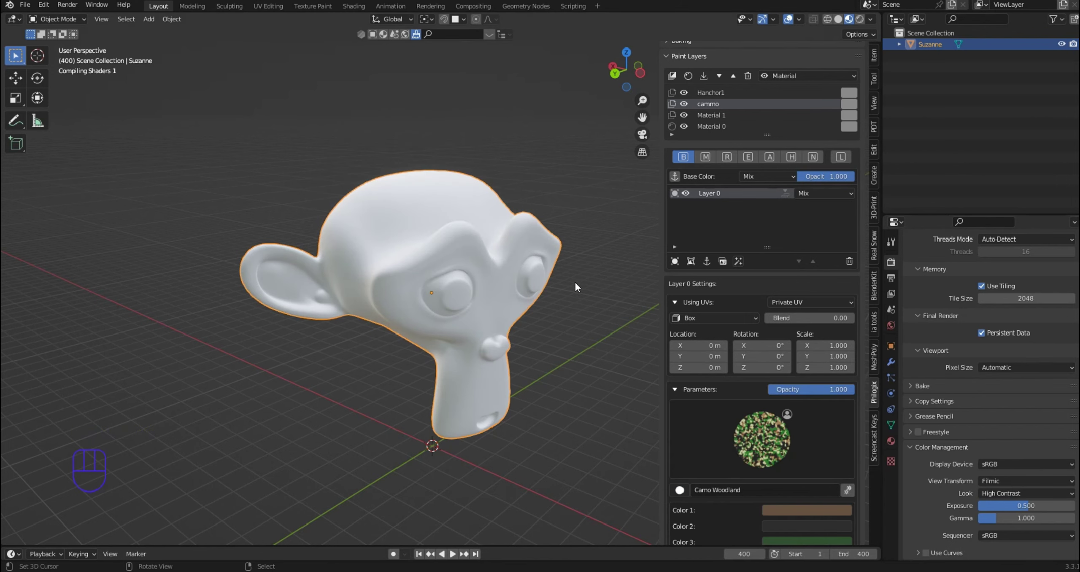
middle_click_drag(569, 283, 557, 263)
scroll(570, 283, "up", 2)
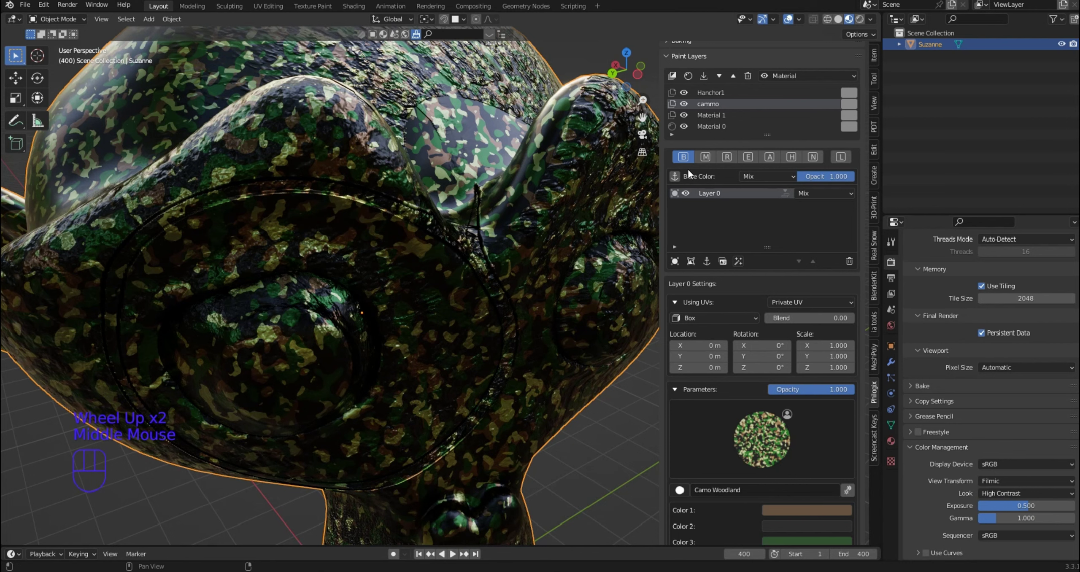
Move the cammo material below Material 1 and check the blended camouflage on the monkey mesh.
left_click(719, 76)
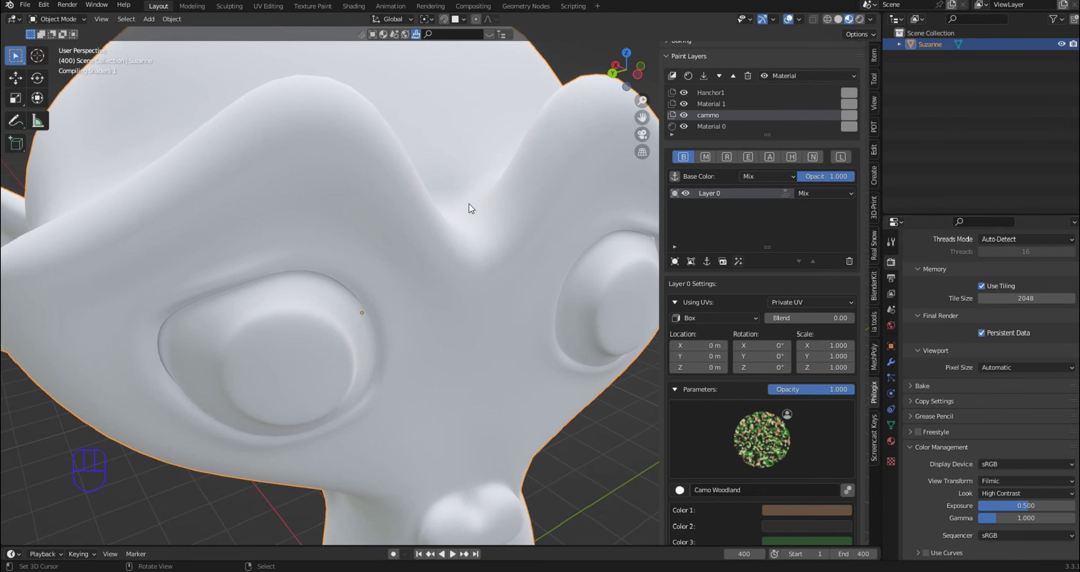
scroll(471, 204, "down", 4)
middle_click_drag(470, 202, 411, 201)
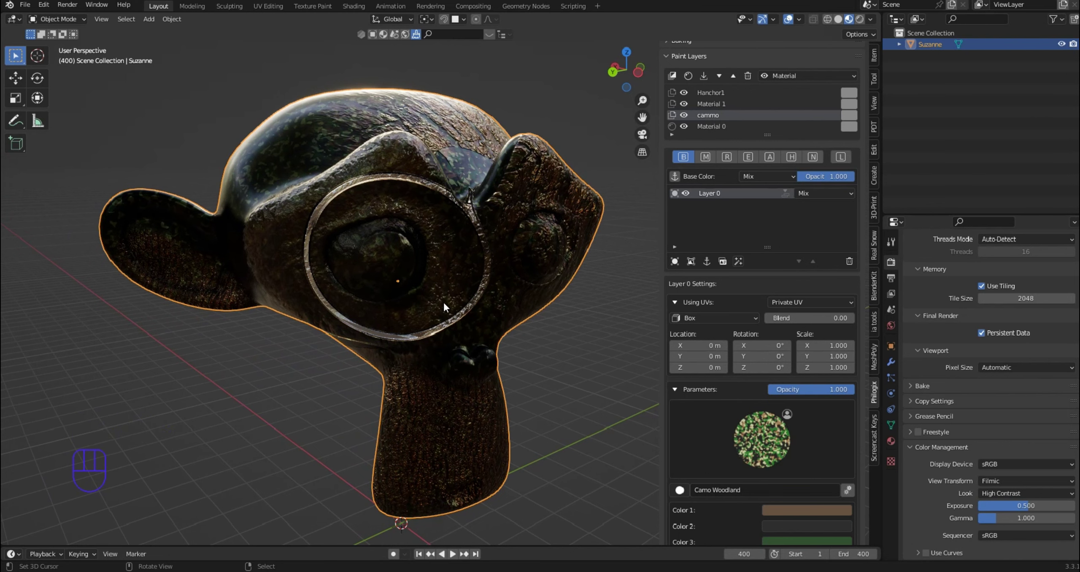
middle_click_drag(443, 300, 443, 308)
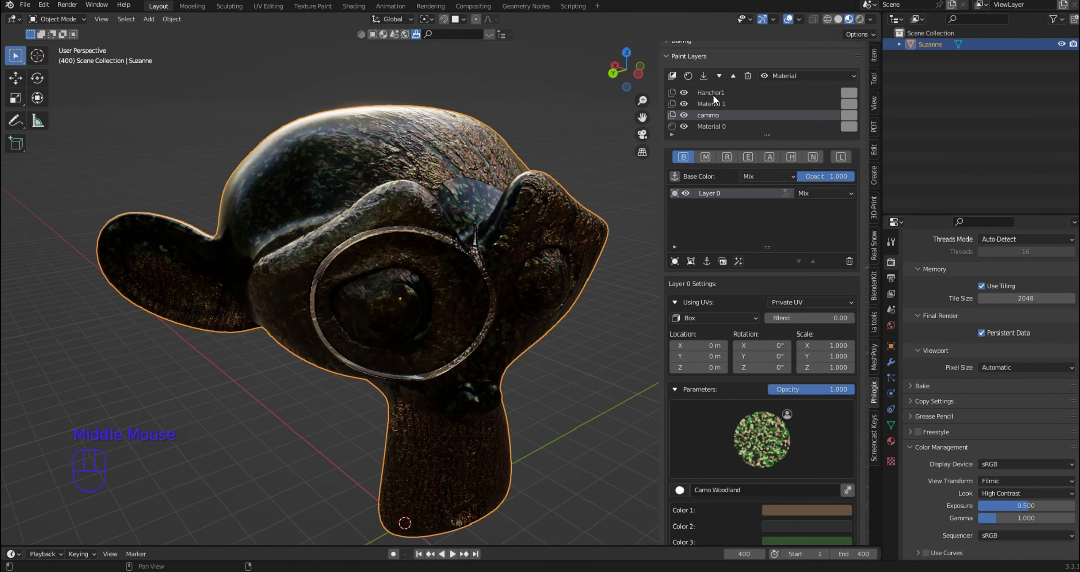
Rename Material 0 as base.
left_click(724, 124)
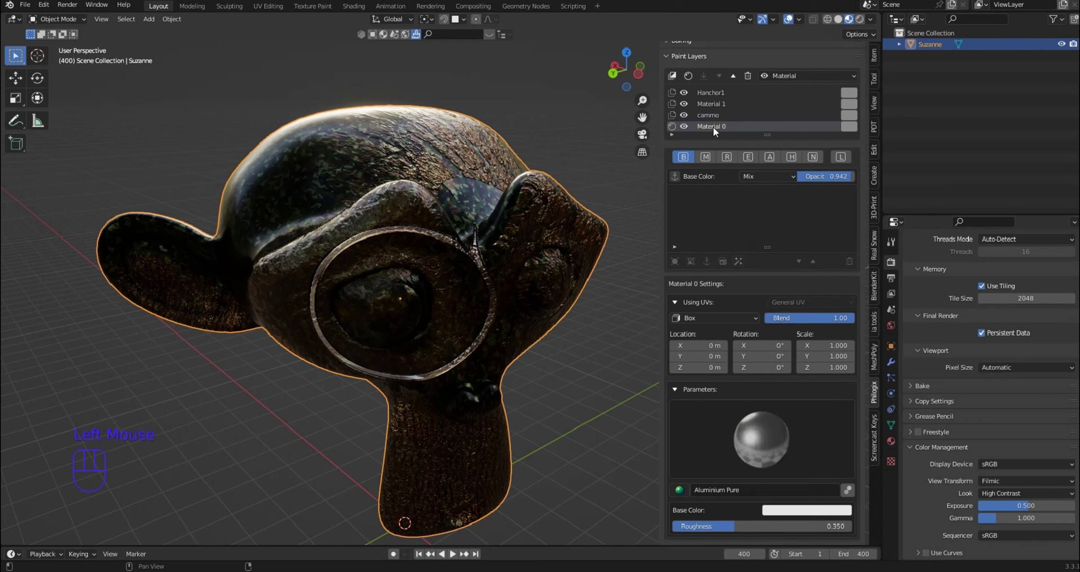
double_click(714, 127)
type("base")
key("Return")
Examine the settings of Hanchor1, Material 1 and base, and inspect how the camouflage blends on the monkey's head.
left_click(710, 92)
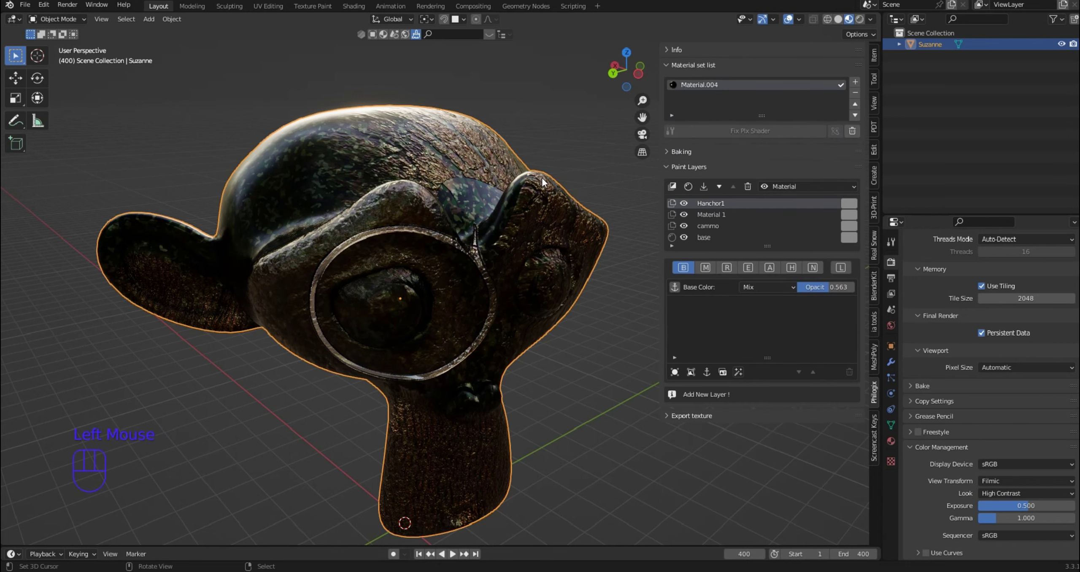
left_click(716, 214)
scroll(753, 308, "down", 2)
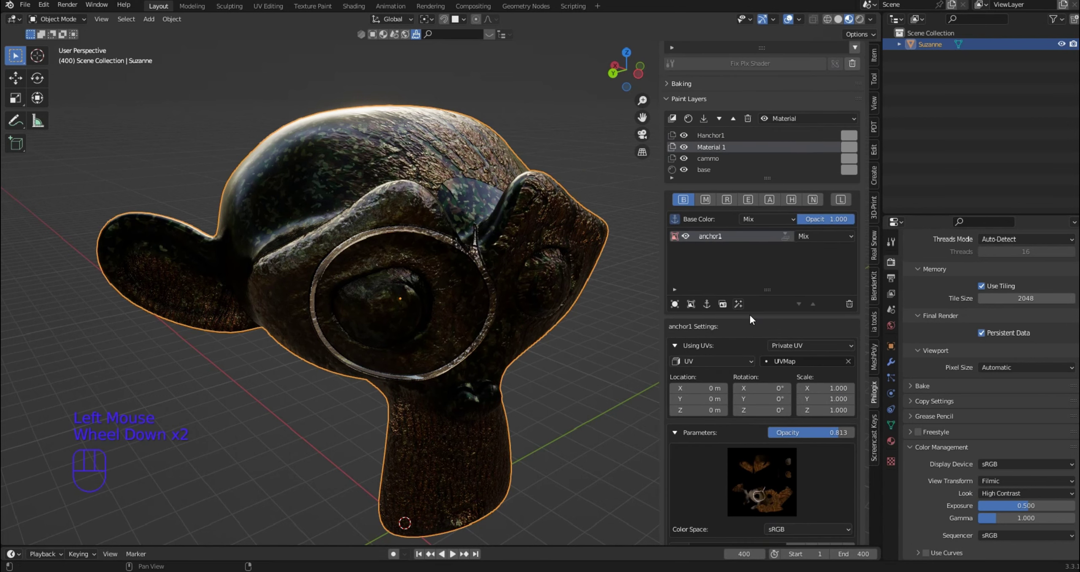
scroll(749, 313, "up", 3)
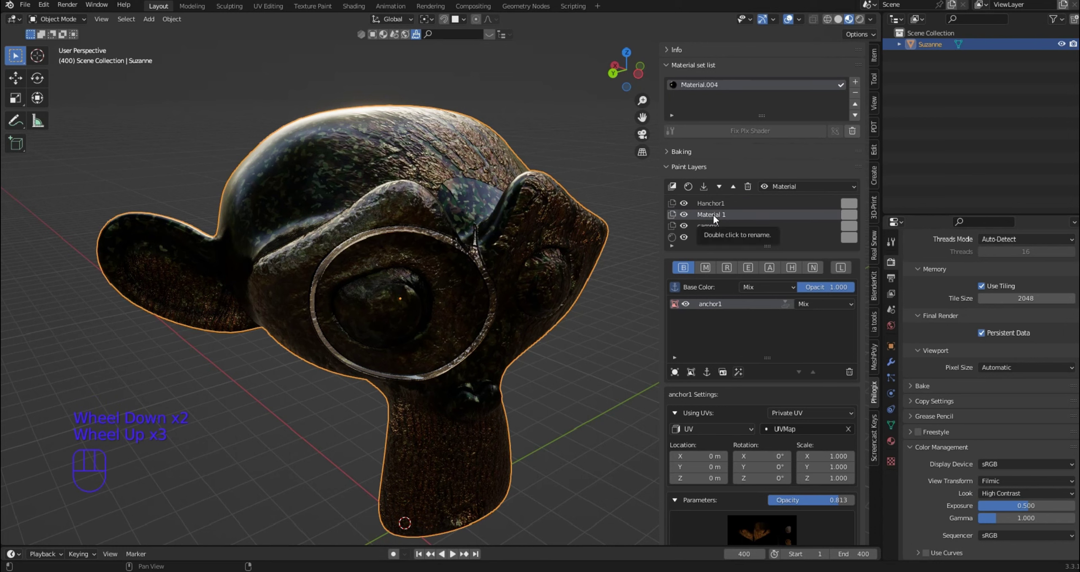
left_click(701, 237)
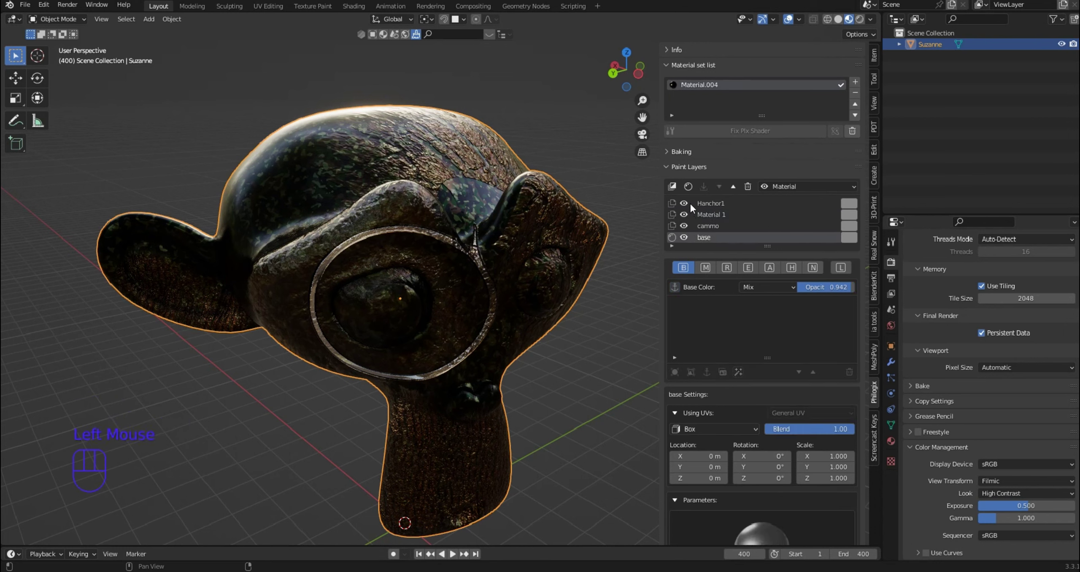
scroll(637, 216, "down", 2)
middle_click_drag(637, 216, 601, 262)
mouse_move(599, 227)
middle_mouse_down()
mouse_move(581, 228)
mouse_move(604, 233)
mouse_move(612, 222)
middle_mouse_up()
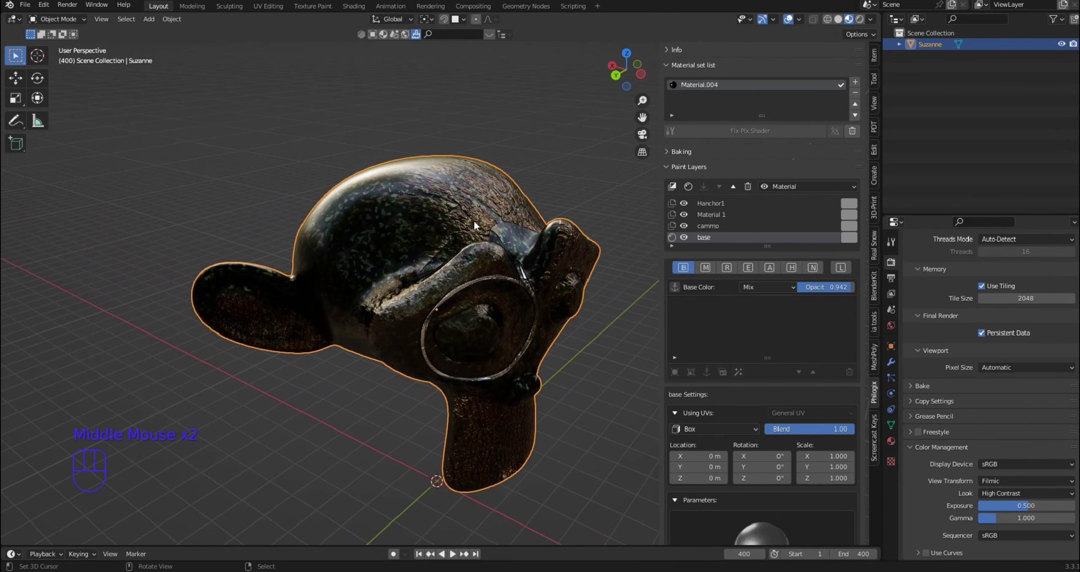
scroll(415, 229, "up", 2)
middle_click_drag(403, 221, 410, 199)
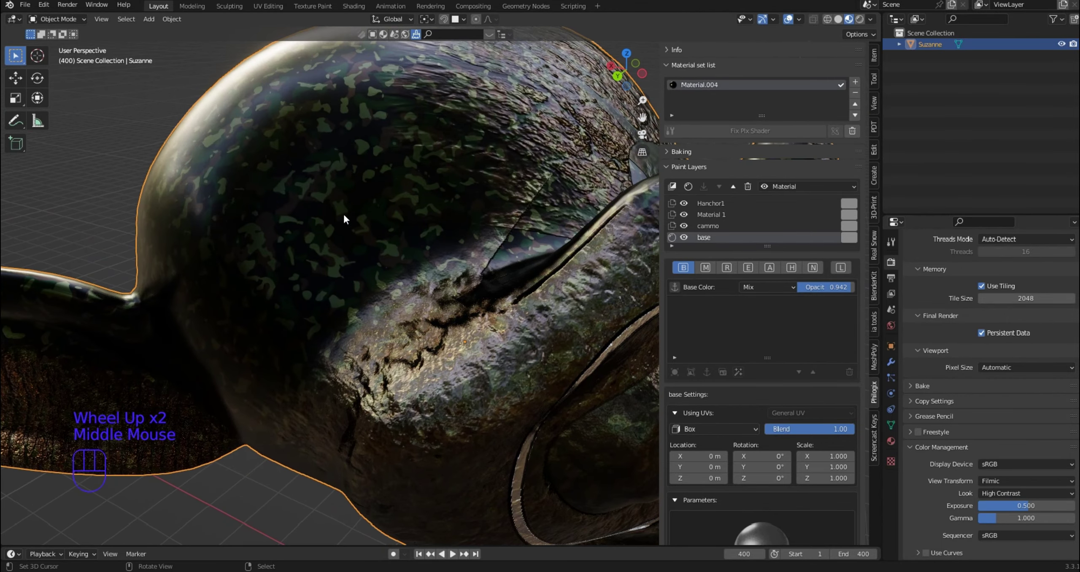
scroll(398, 229, "down", 3)
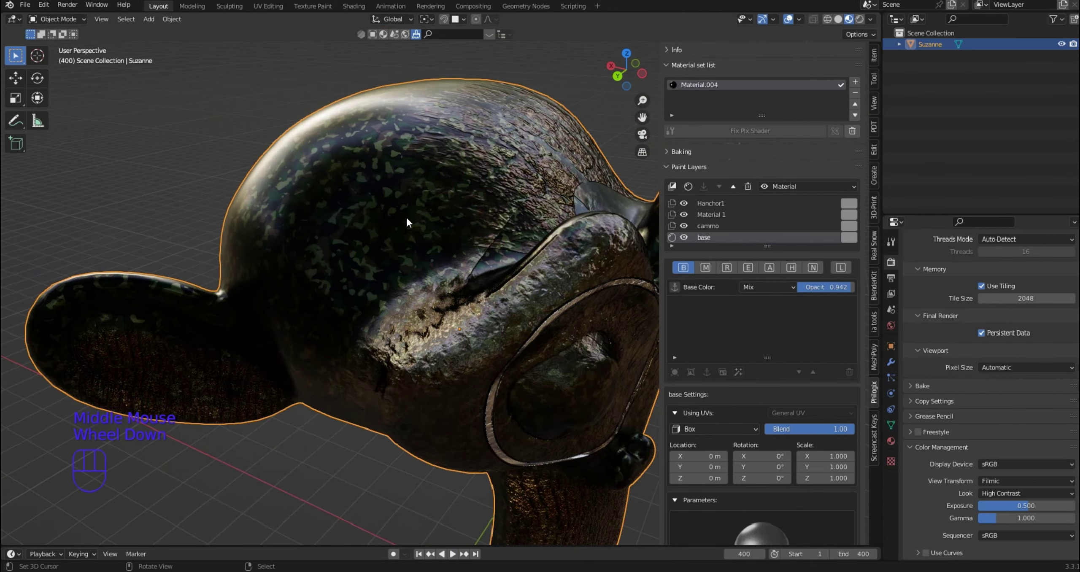
scroll(390, 220, "down", 2)
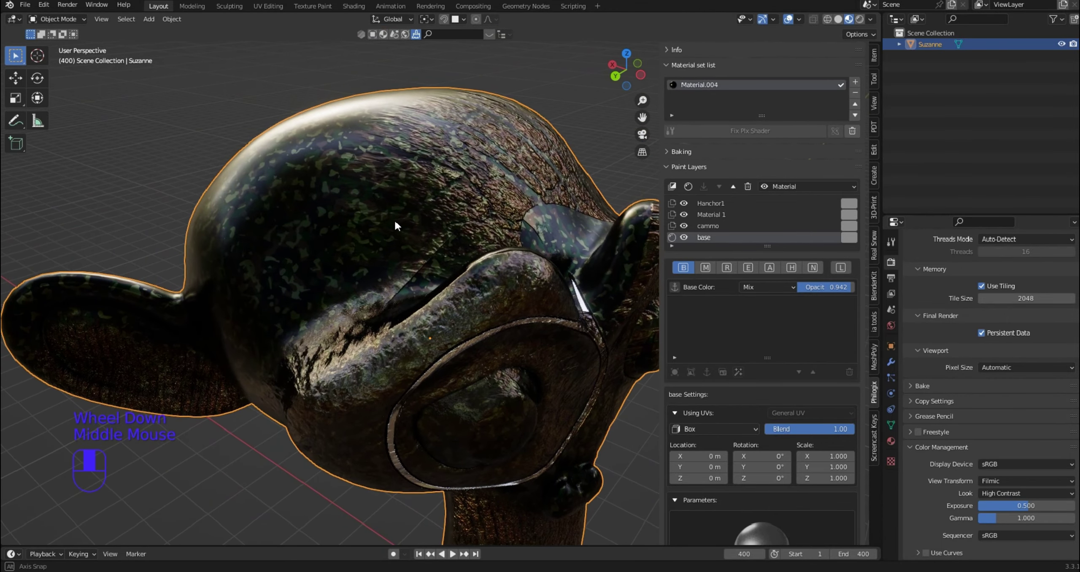
Enable anchor points on cammo's height and base color channels.
left_click(708, 226)
left_click(791, 267)
middle_click_drag(518, 222, 487, 252)
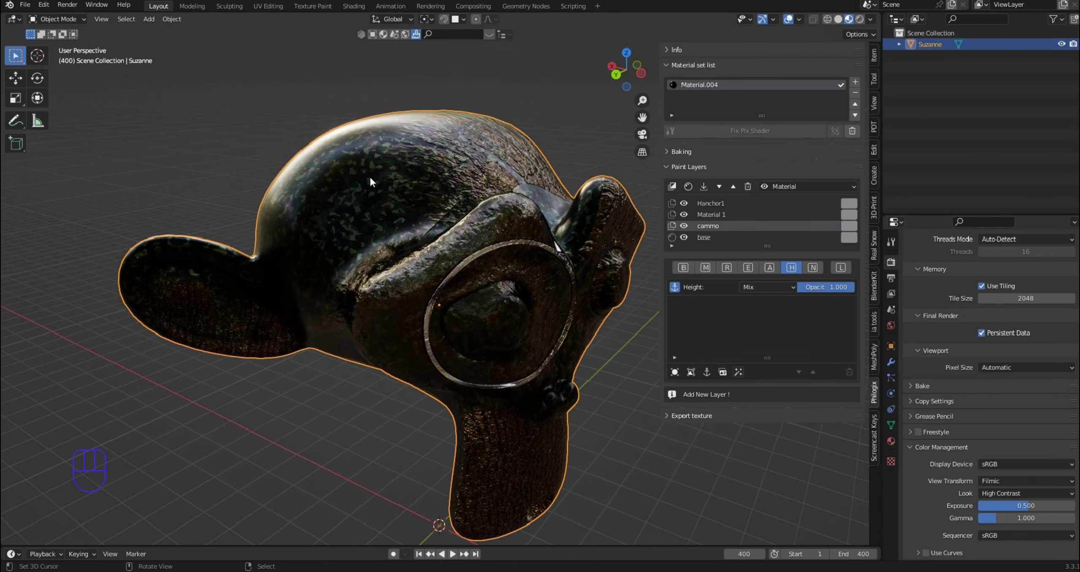
middle_click_drag(369, 178, 444, 213)
scroll(432, 211, "up", 2)
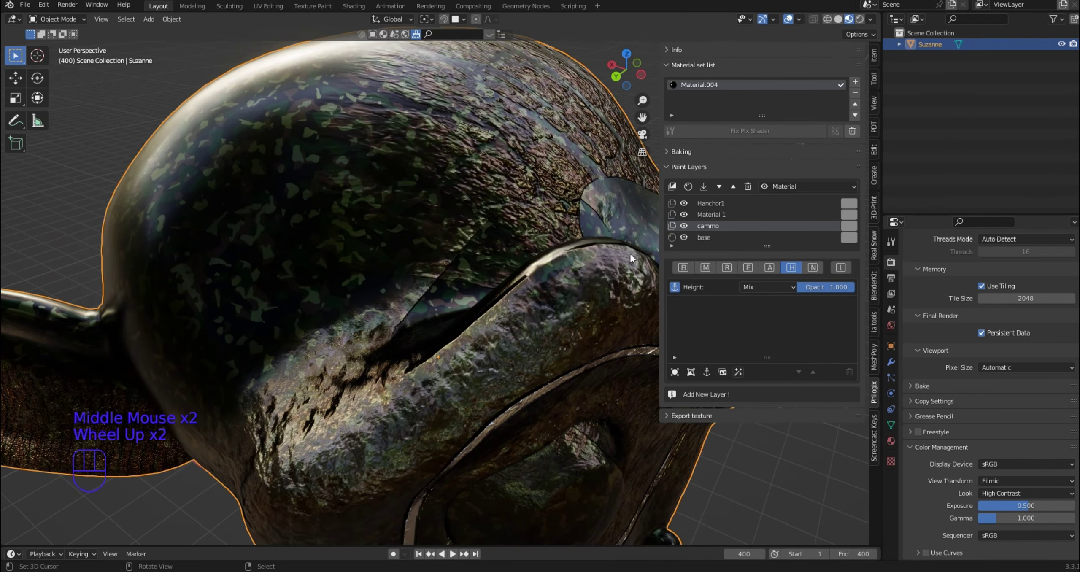
left_click(685, 267)
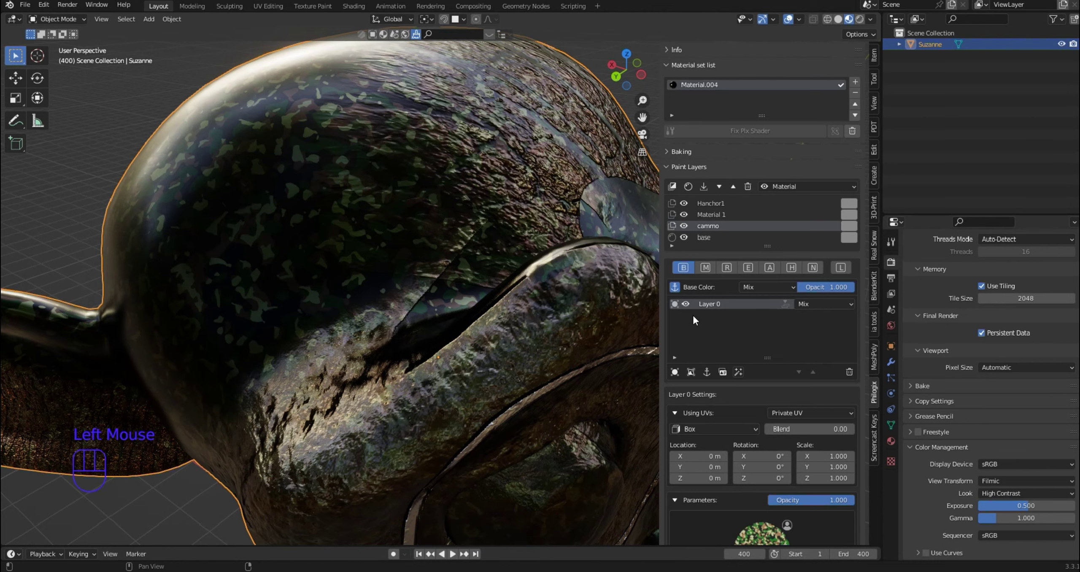
scroll(694, 320, "down", 1)
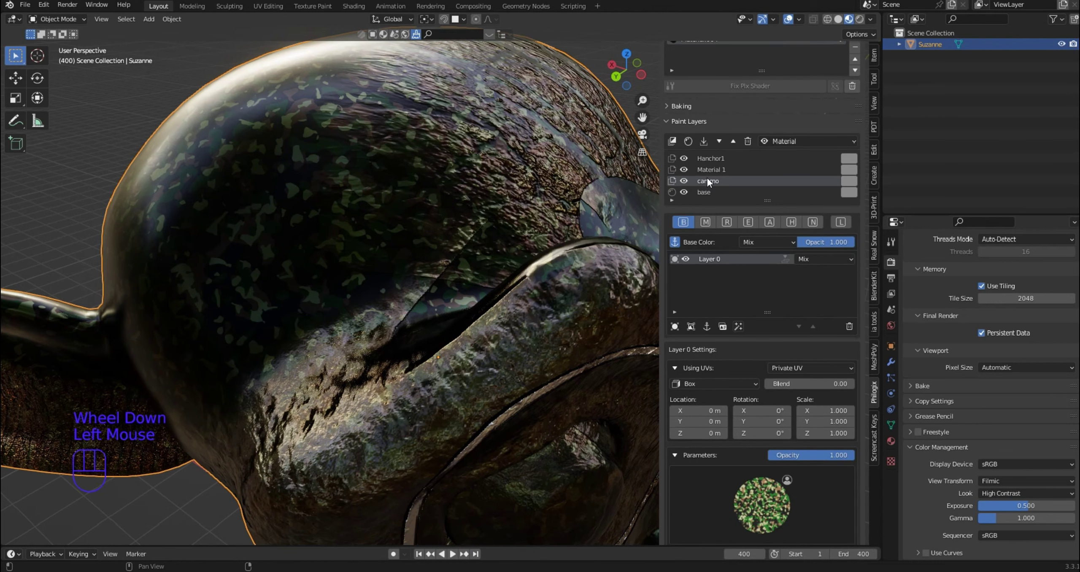
Add an anchor layer to cammo's height channel, link it to cammo -> Base Color, and check the relief on the mesh.
left_click(788, 224)
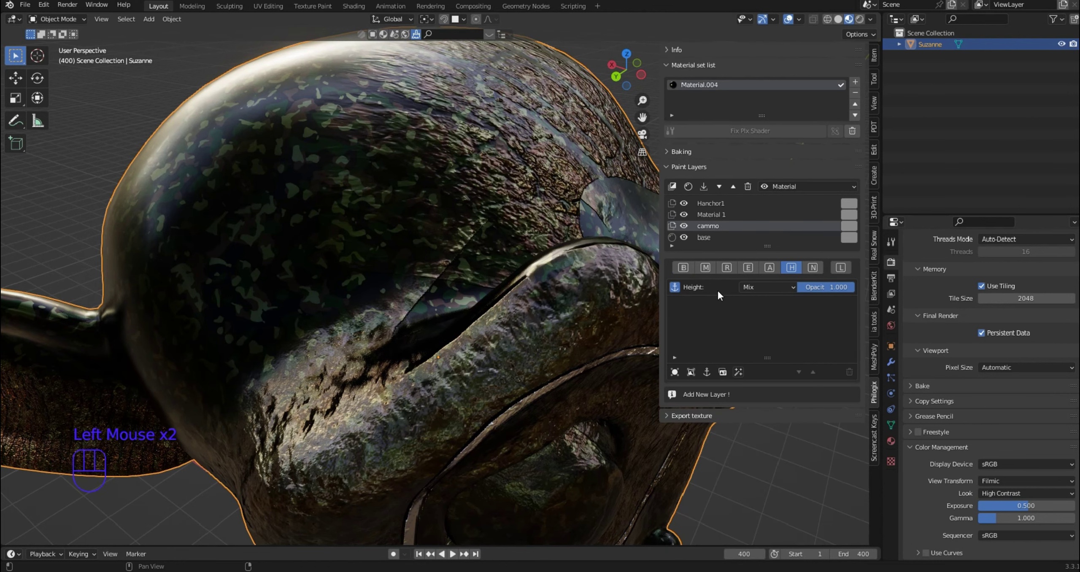
left_click(706, 371)
left_click(733, 450)
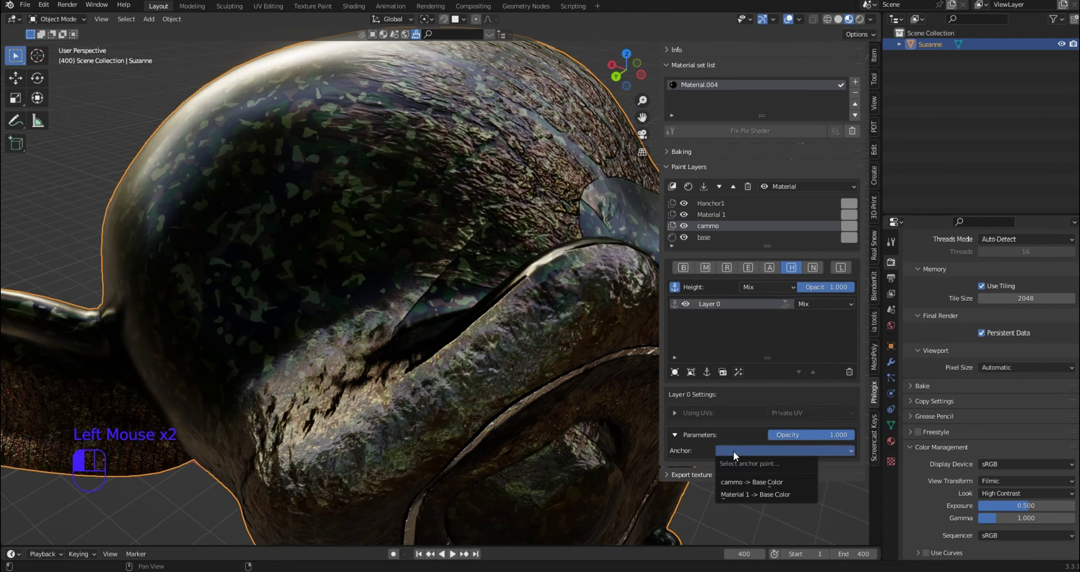
left_click(736, 481)
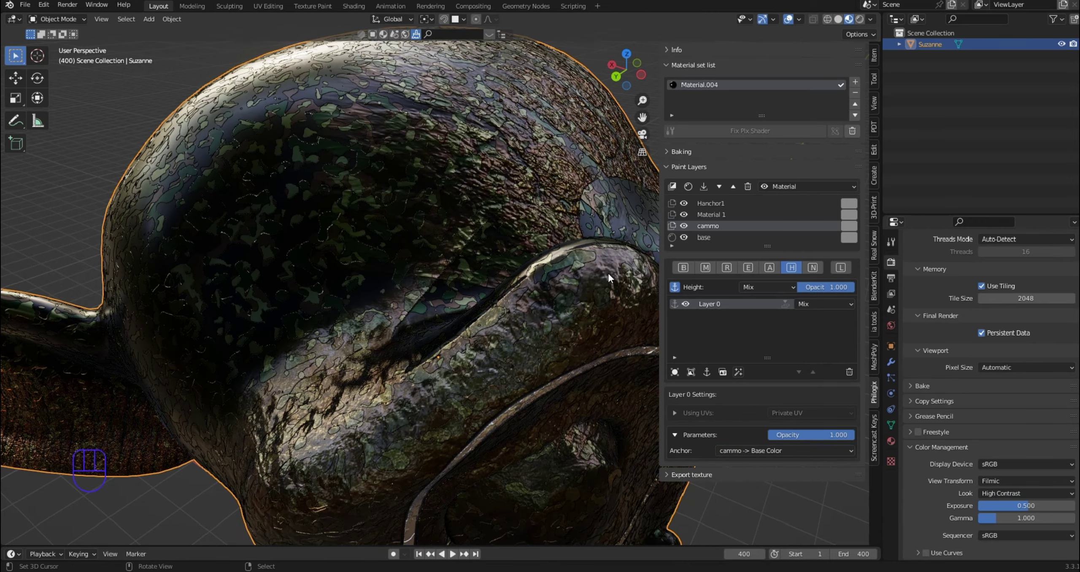
middle_click_drag(394, 235, 432, 216)
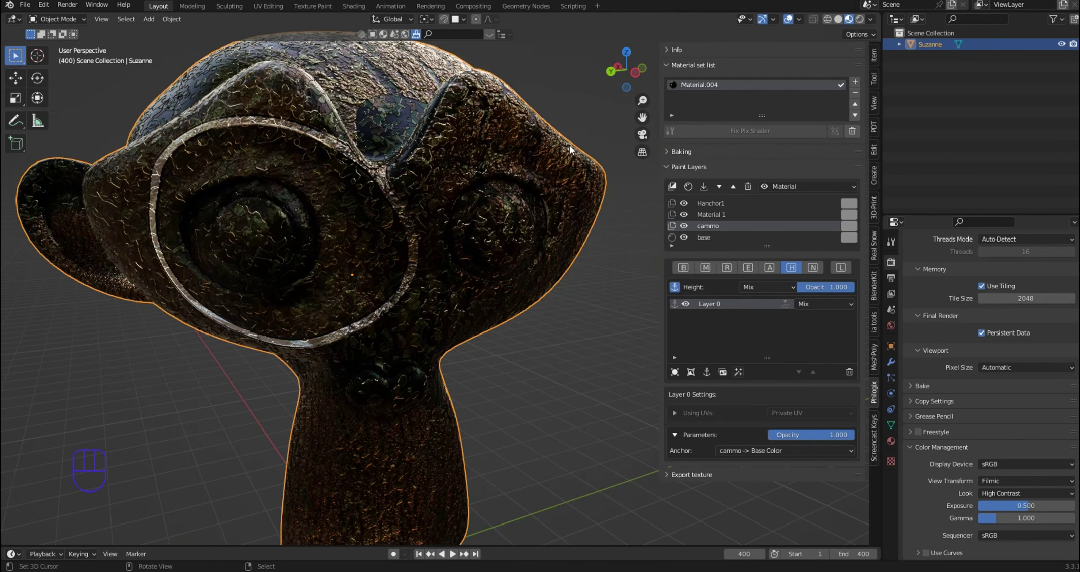
middle_click_drag(570, 145, 521, 258)
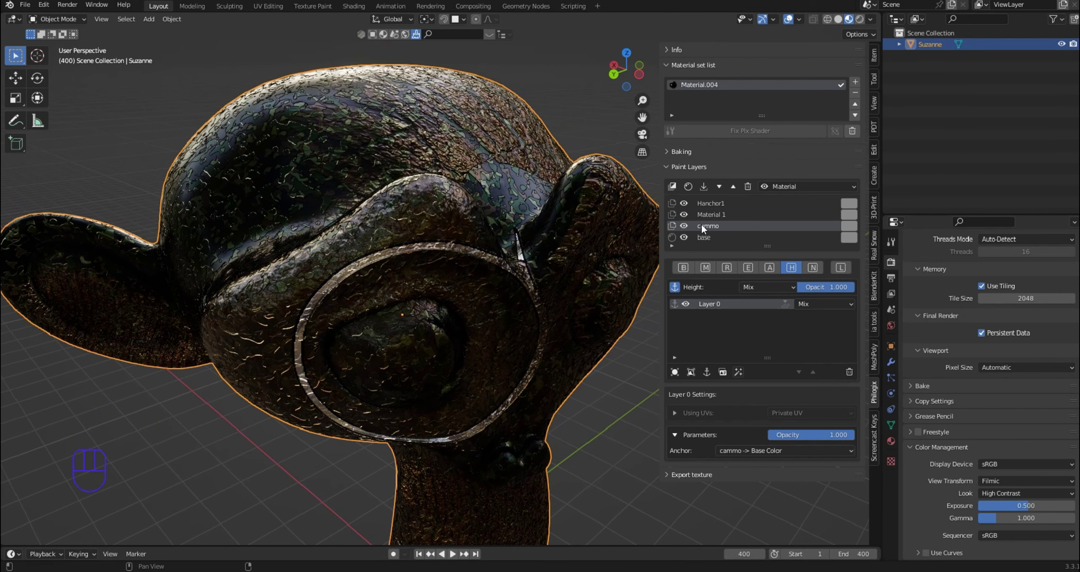
Set Hanchor1's height opacity and its anchor layer's opacity to 0.000.
left_click(713, 203)
left_click_drag(839, 289, 797, 289)
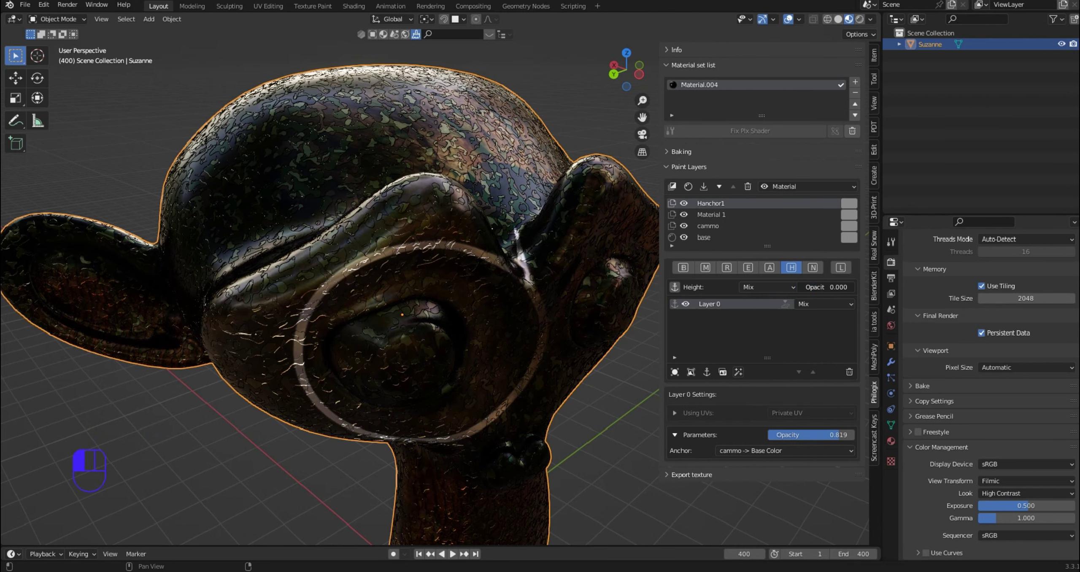
left_click_drag(839, 435, 784, 435)
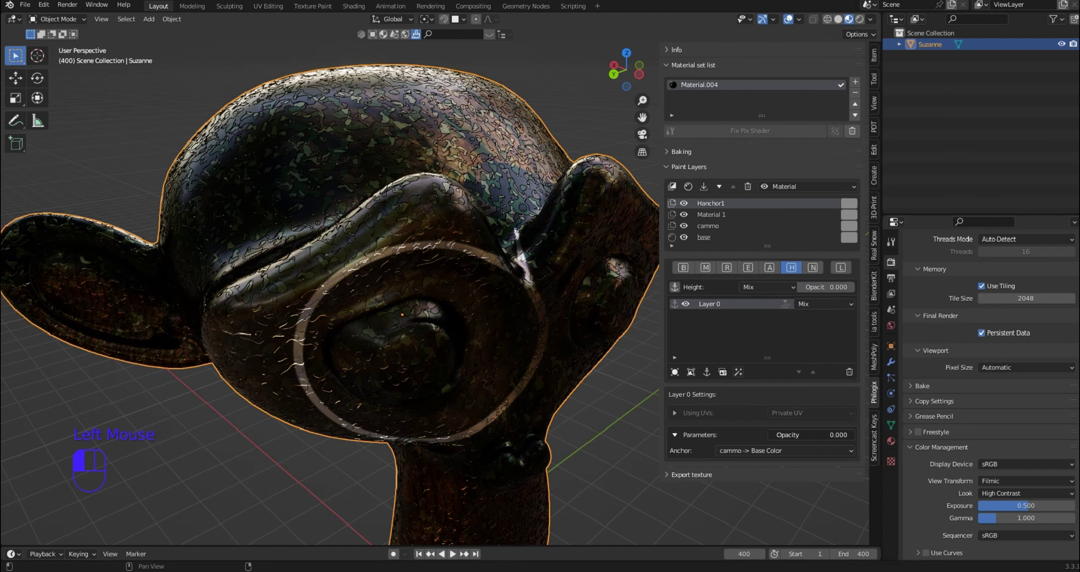
Set the anchor layer's opacity to 0.645 and Hanchor1's height opacity to 0.612, inspecting the relief on the monkey.
middle_click_drag(469, 244, 440, 212)
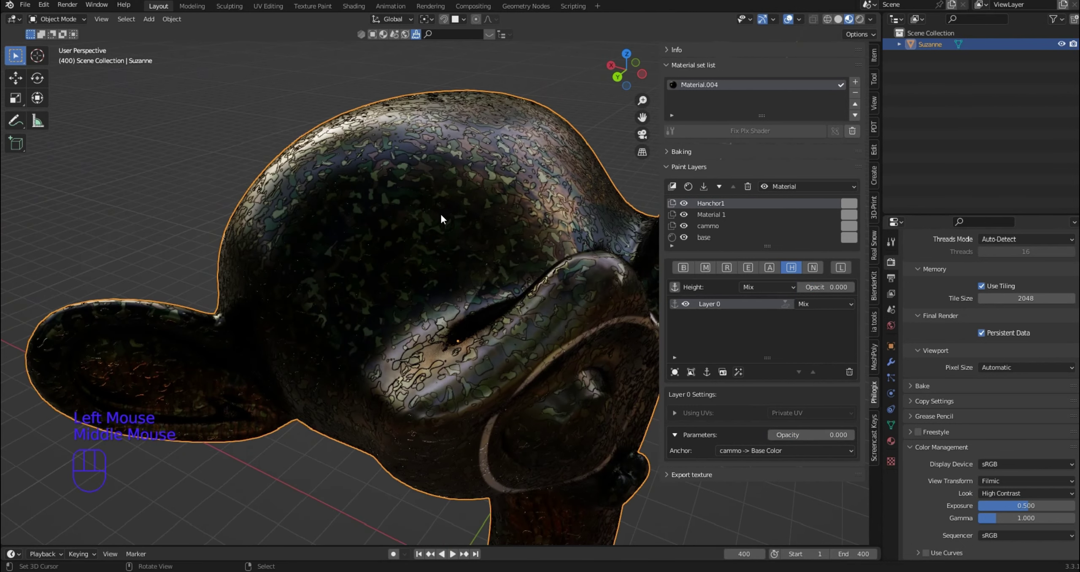
scroll(440, 212, "up", 1)
scroll(486, 250, "down", 2)
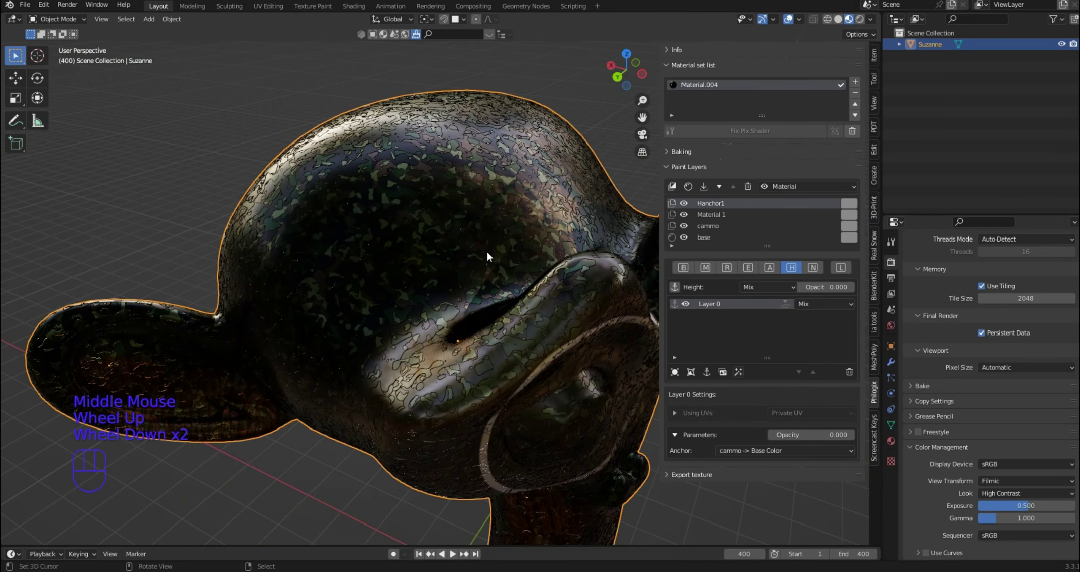
scroll(486, 253, "down", 2)
middle_click_drag(461, 226, 473, 230)
left_click(828, 435)
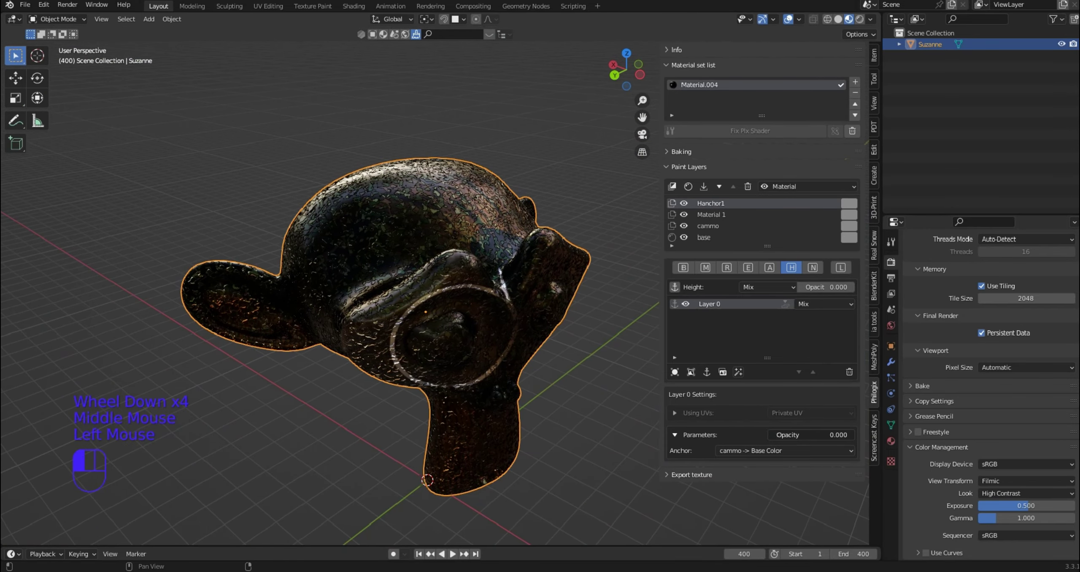
mouse_move(829, 434)
left_mouse_down()
mouse_move(811, 434)
mouse_move(823, 434)
left_mouse_up()
left_click_drag(816, 287, 832, 287)
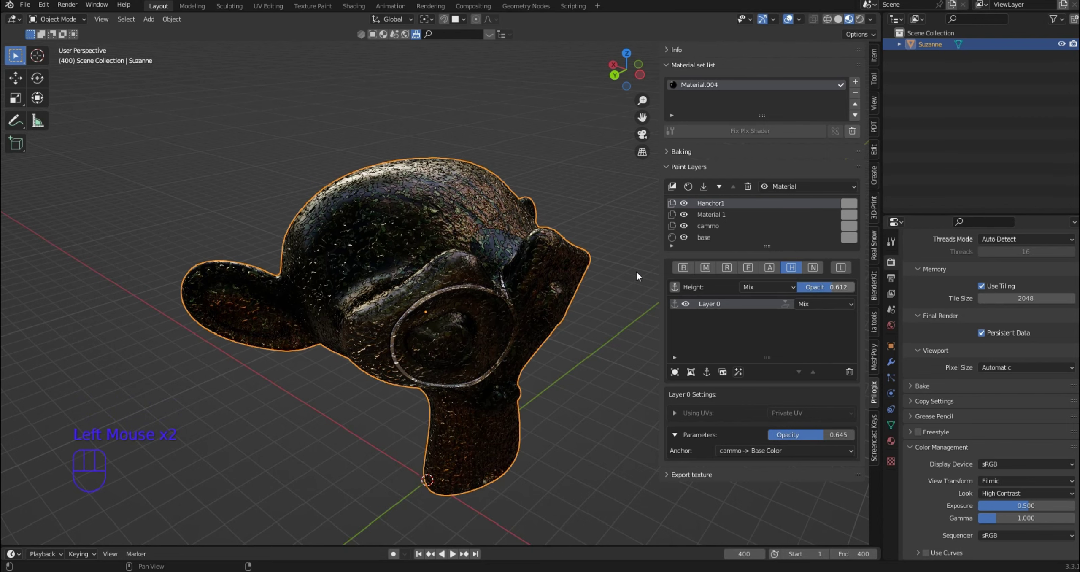
middle_click_drag(636, 270, 458, 255)
scroll(459, 255, "up", 3)
scroll(459, 258, "up", 2)
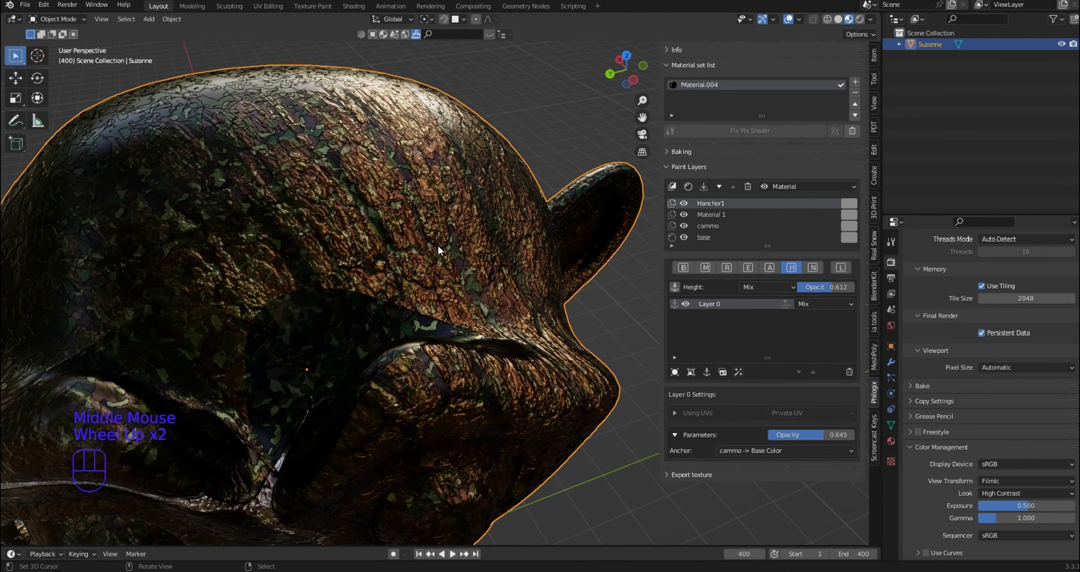
middle_click_drag(466, 262, 469, 259)
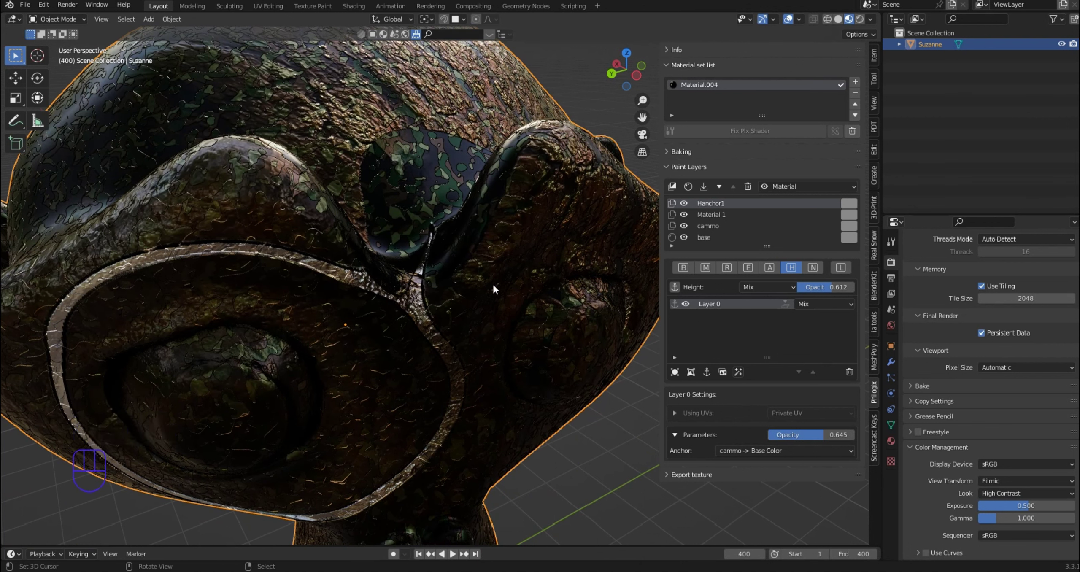
Set Material 1's anchor1 layer opacity and its base color channel opacity to 0.000.
left_click(683, 267)
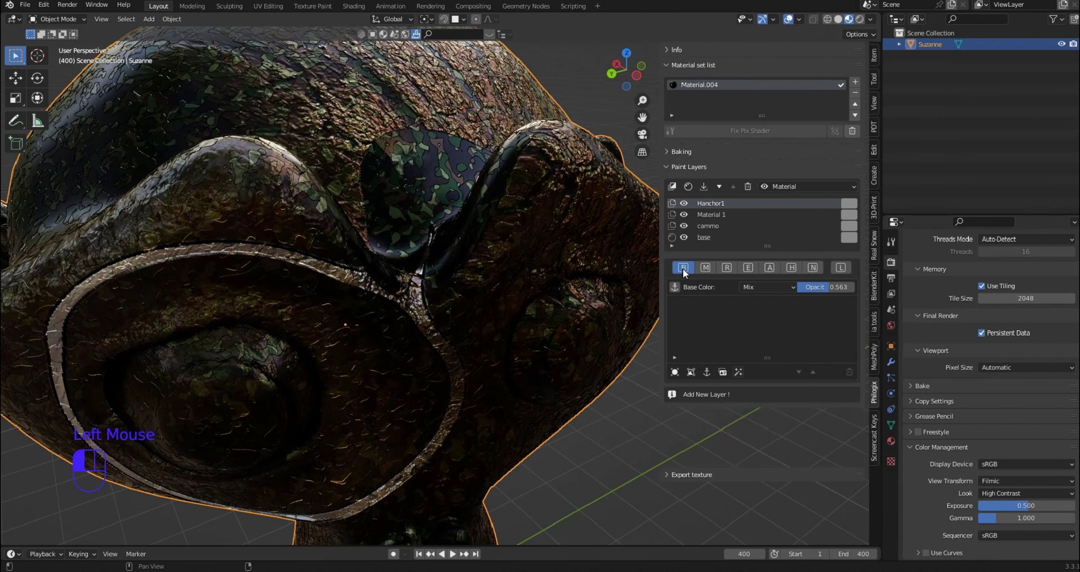
double_click(710, 215)
scroll(759, 405, "down", 4)
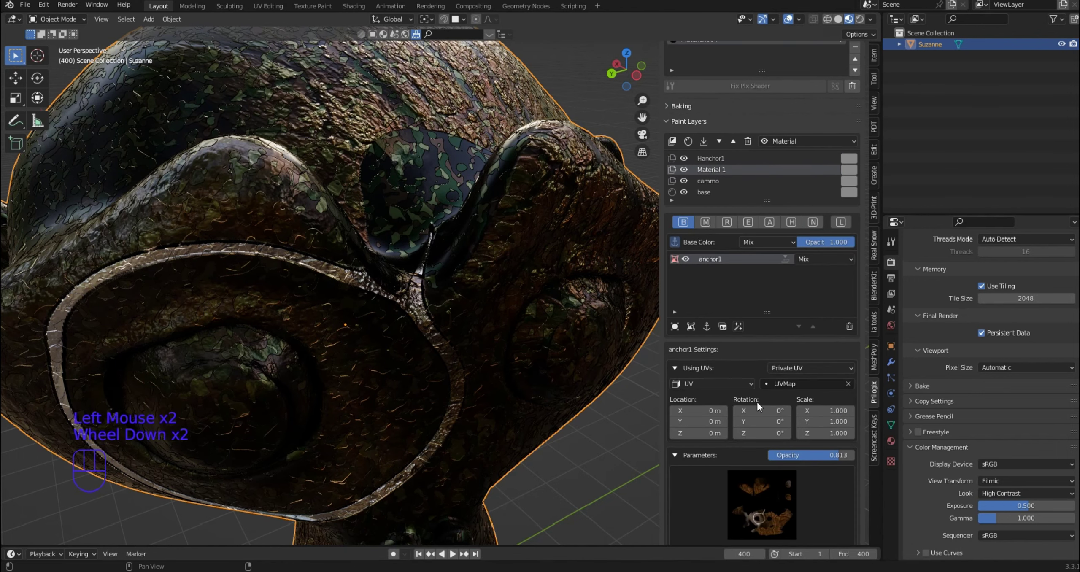
left_click_drag(827, 409, 776, 409)
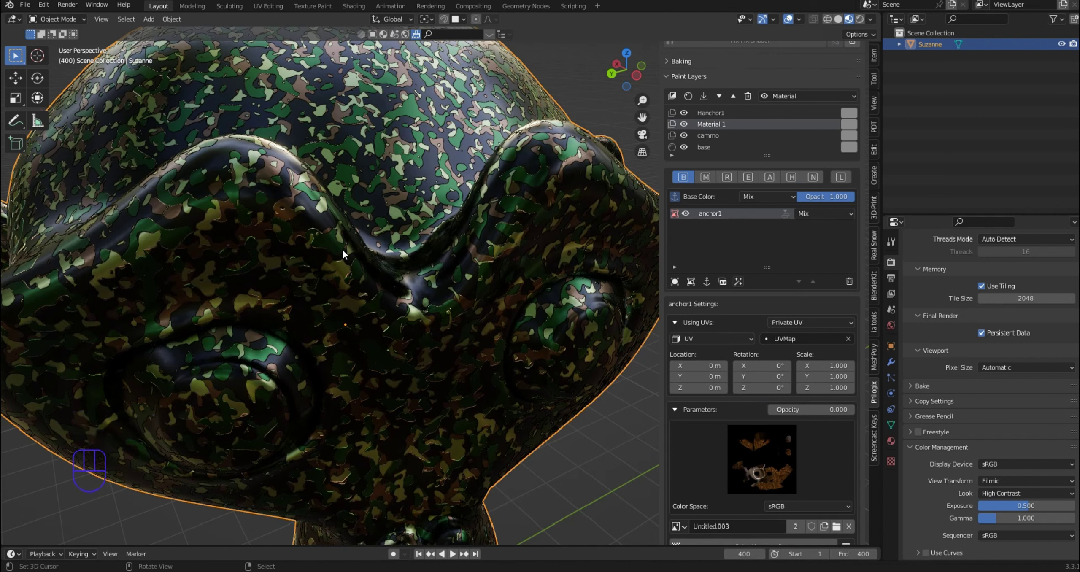
left_click_drag(853, 197, 808, 199)
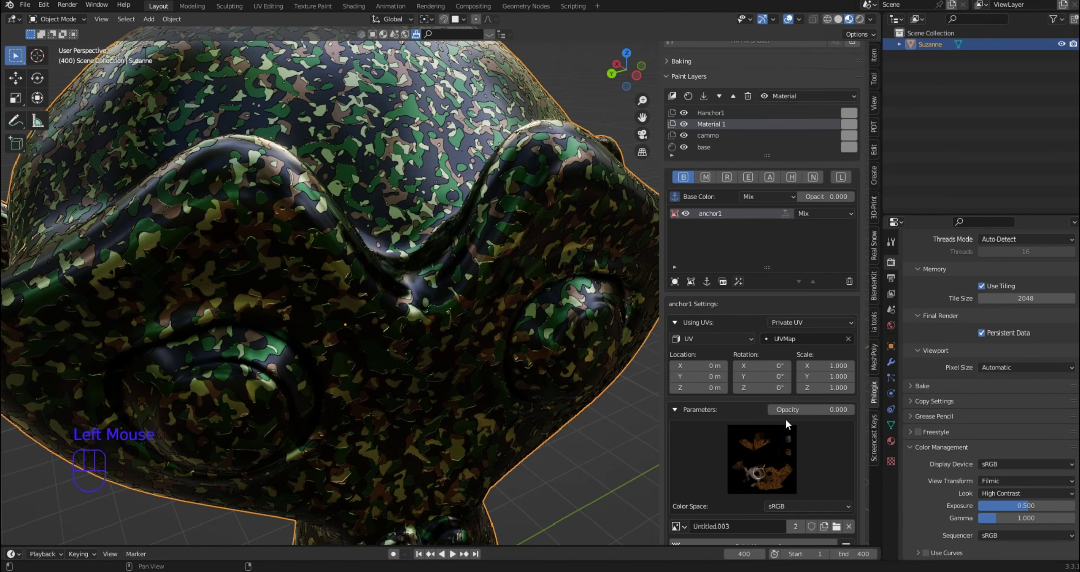
Raise Material 1's anchor1 layer opacity to 1.000 and check the relief around the monkey's eye.
left_click_drag(785, 409, 854, 409)
middle_click_drag(469, 354, 469, 352)
middle_click_drag(403, 184, 354, 203)
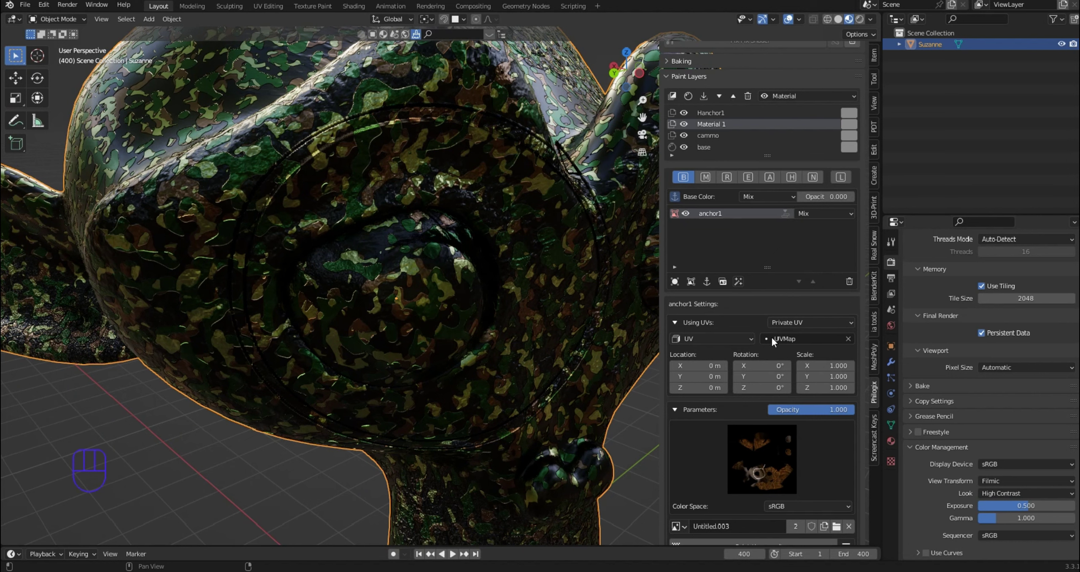
Try a base color opacity of 0.893 on Material 1 and examine the whole monkey.
left_click_drag(813, 197, 848, 197)
scroll(540, 305, "down", 1)
middle_click_drag(540, 306, 509, 307)
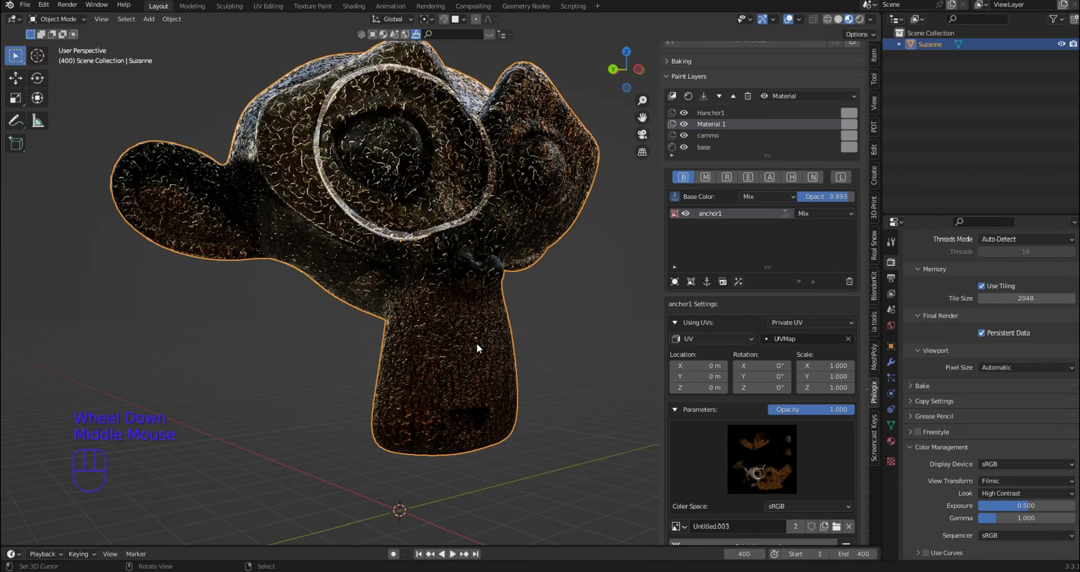
scroll(474, 340, "up", 2)
scroll(450, 340, "down", 1)
middle_click_drag(449, 340, 529, 275)
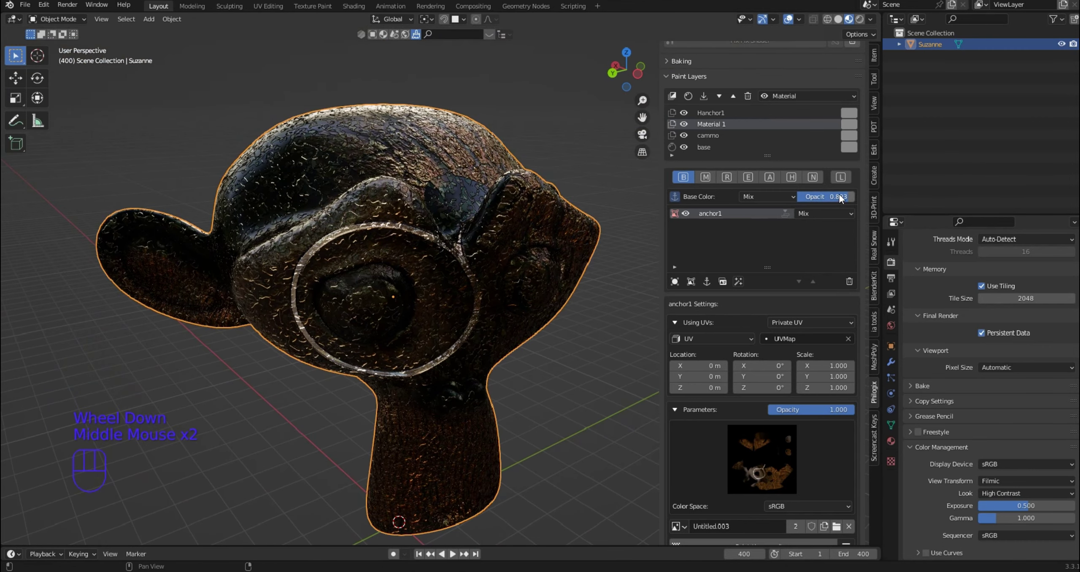
Set Material 1's base color opacity to 0.000 and inspect the camouflage relief across the head.
left_click_drag(839, 196, 799, 196)
middle_click_drag(541, 309, 506, 328)
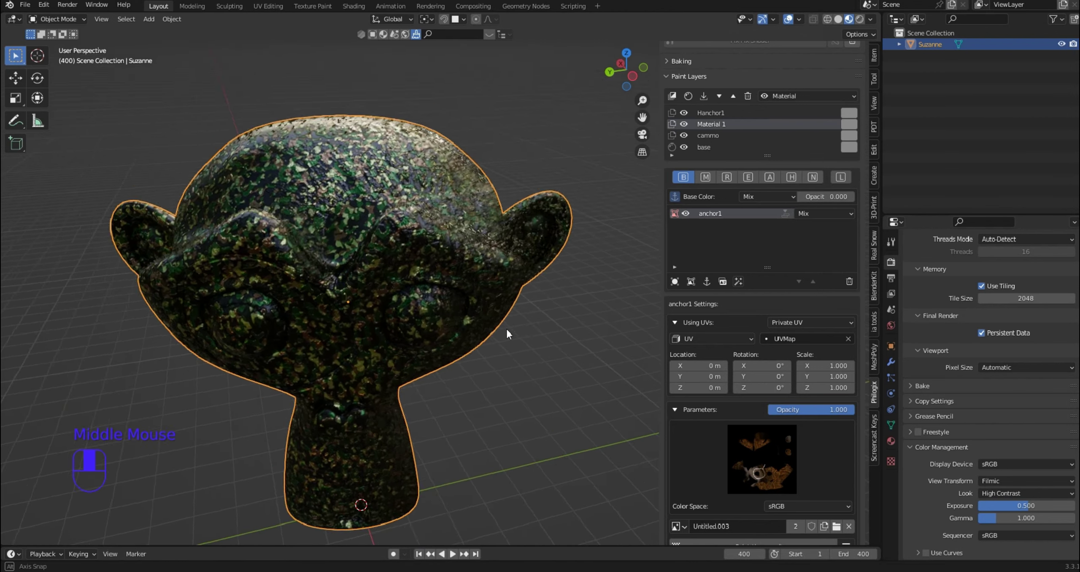
scroll(502, 267, "up", 2)
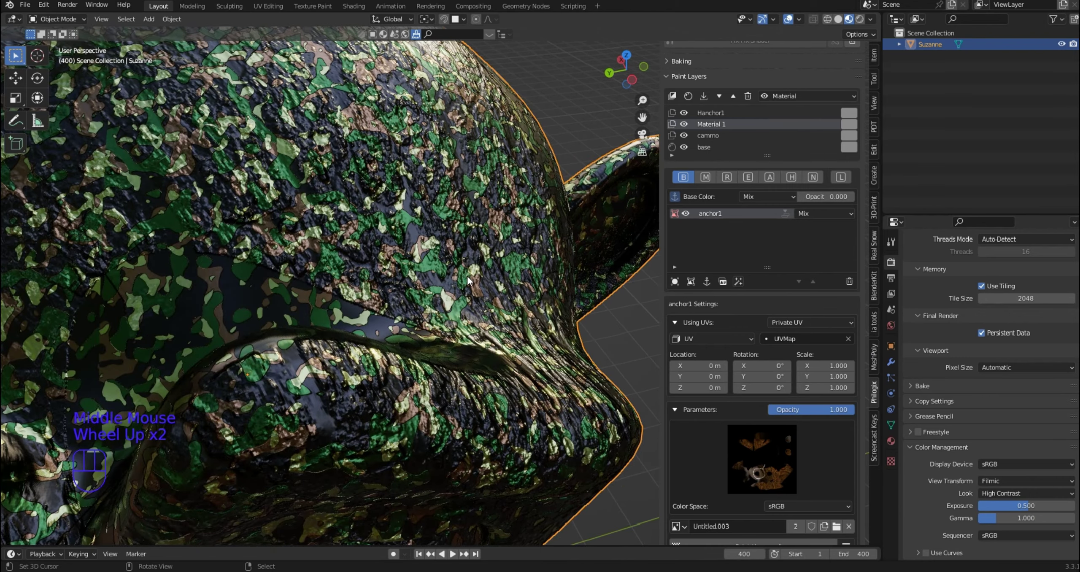
scroll(485, 262, "down", 5)
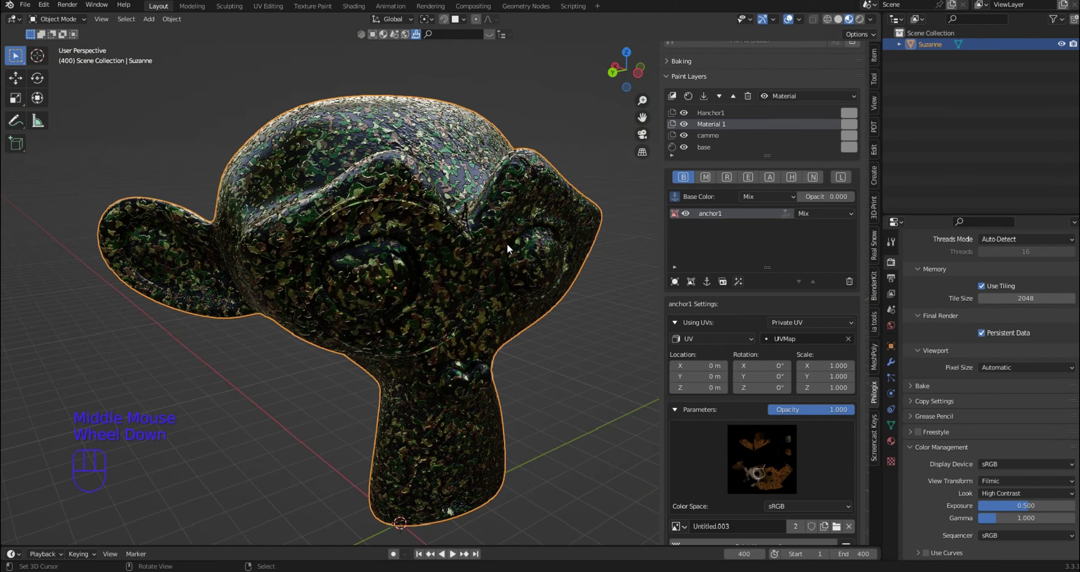
mouse_move(506, 242)
middle_mouse_down()
mouse_move(528, 228)
mouse_move(502, 236)
middle_mouse_up()
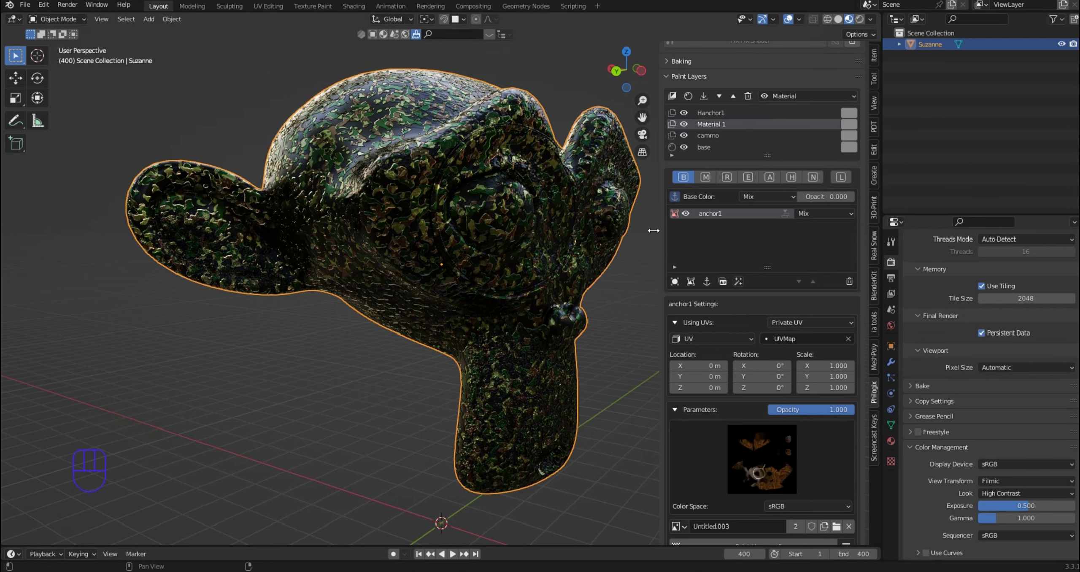
scroll(499, 261, "down", 2)
middle_click_drag(485, 274, 478, 275)
scroll(479, 280, "down", 2)
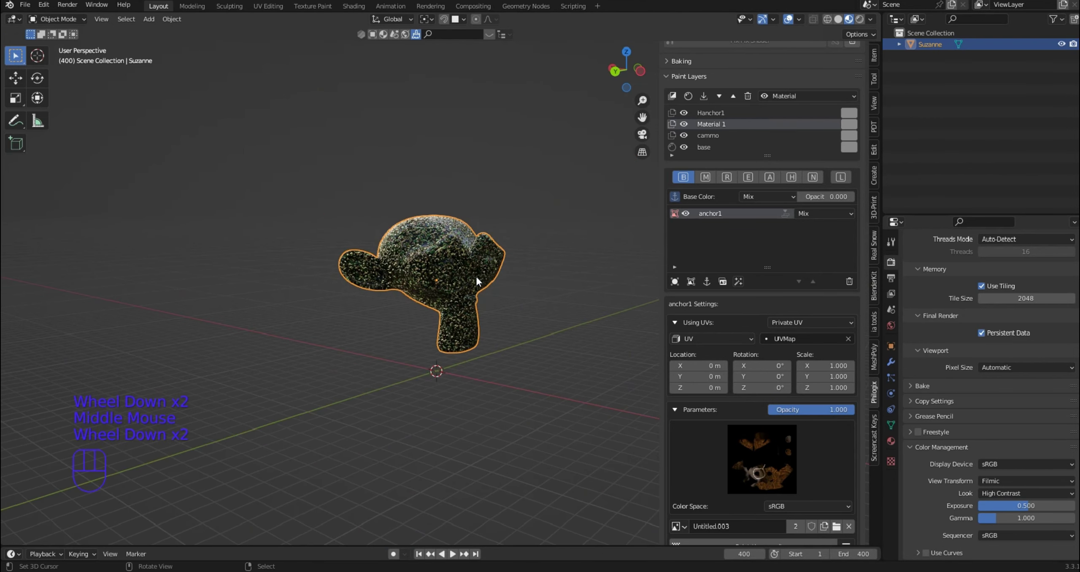
Hide the viewport sidebar and look over the whole monkey.
key("n")
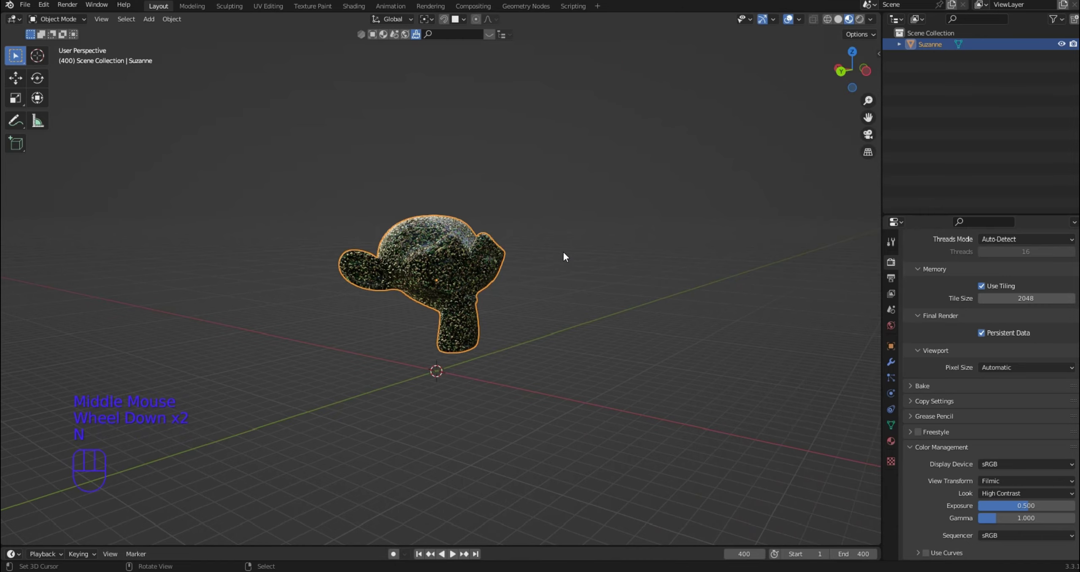
middle_click_drag(562, 250, 531, 254)
scroll(532, 254, "up", 2)
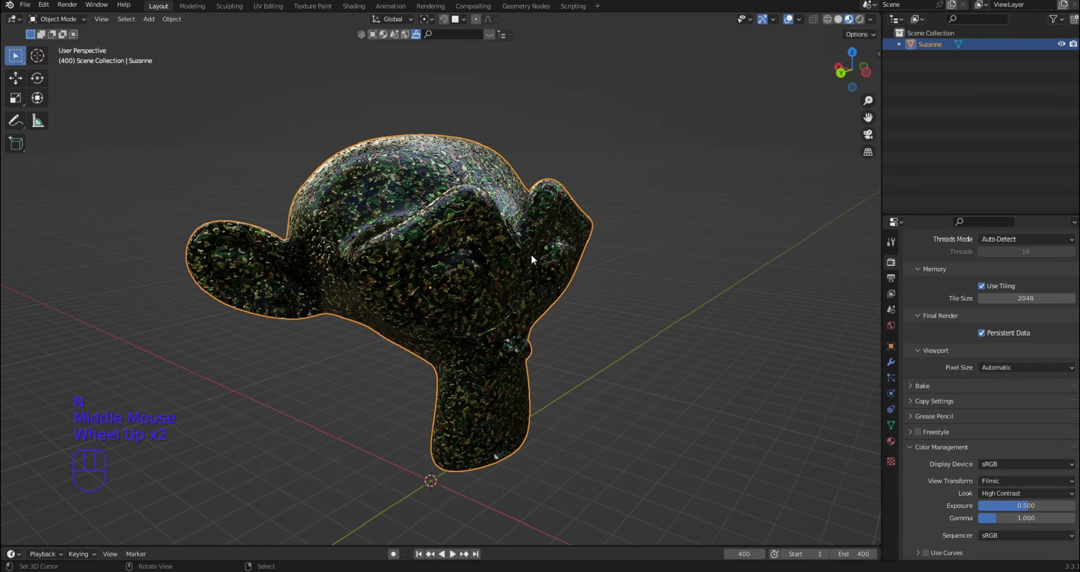
scroll(530, 253, "up", 2)
scroll(530, 253, "down", 2)
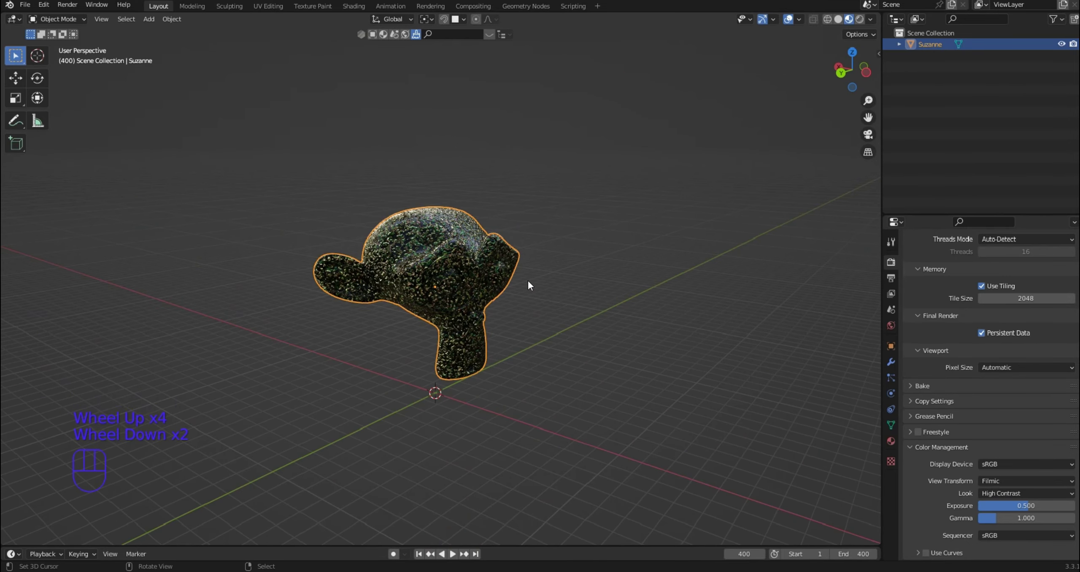
Add a plane beneath the monkey and enlarge it by about 6.106, followed by a further 1.784.
key("shift+a")
mouse_move(615, 186)
left_click(670, 186)
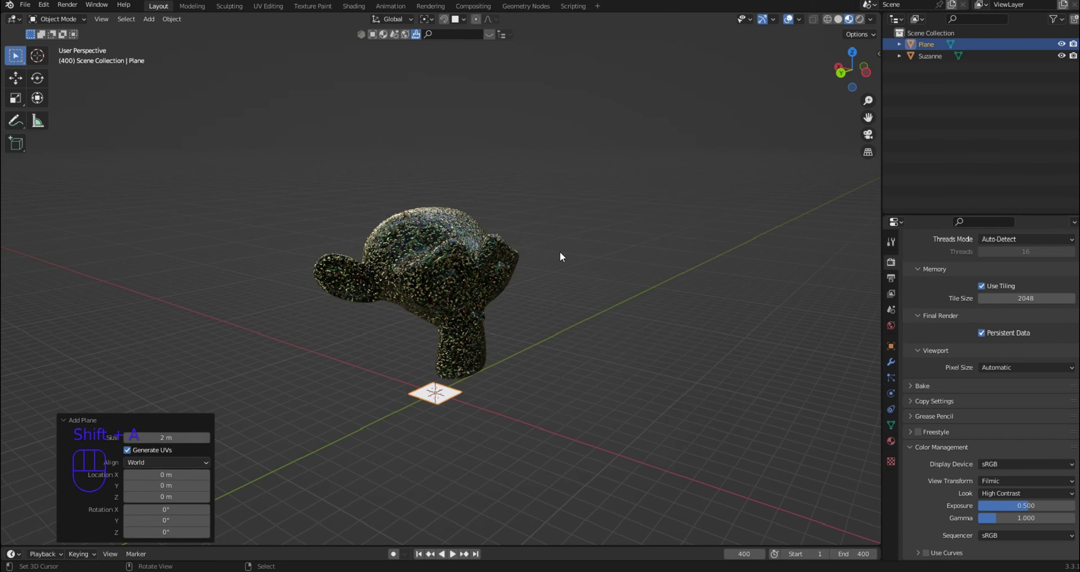
key("s")
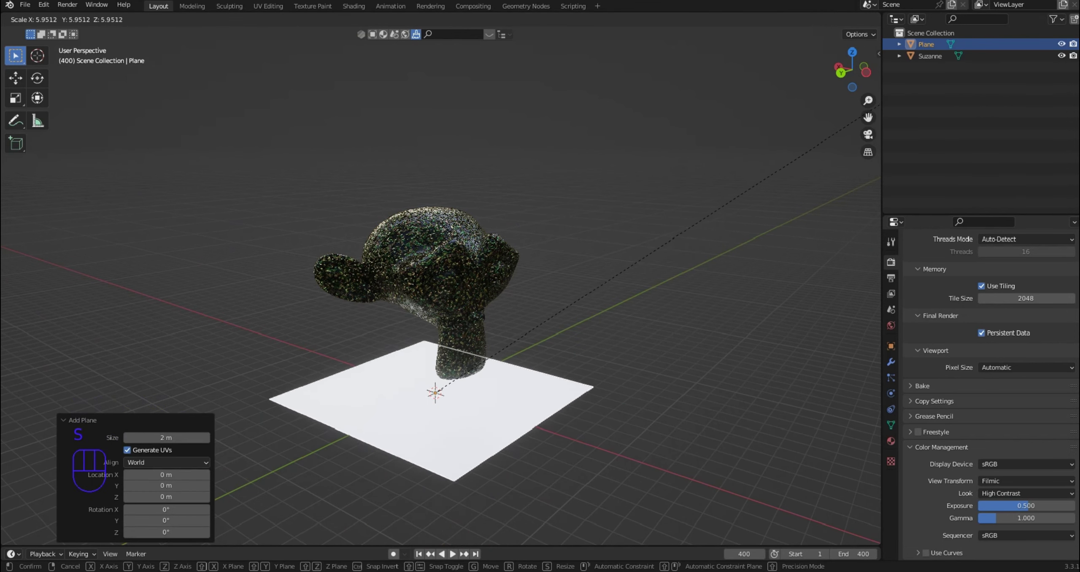
left_click(879, 115)
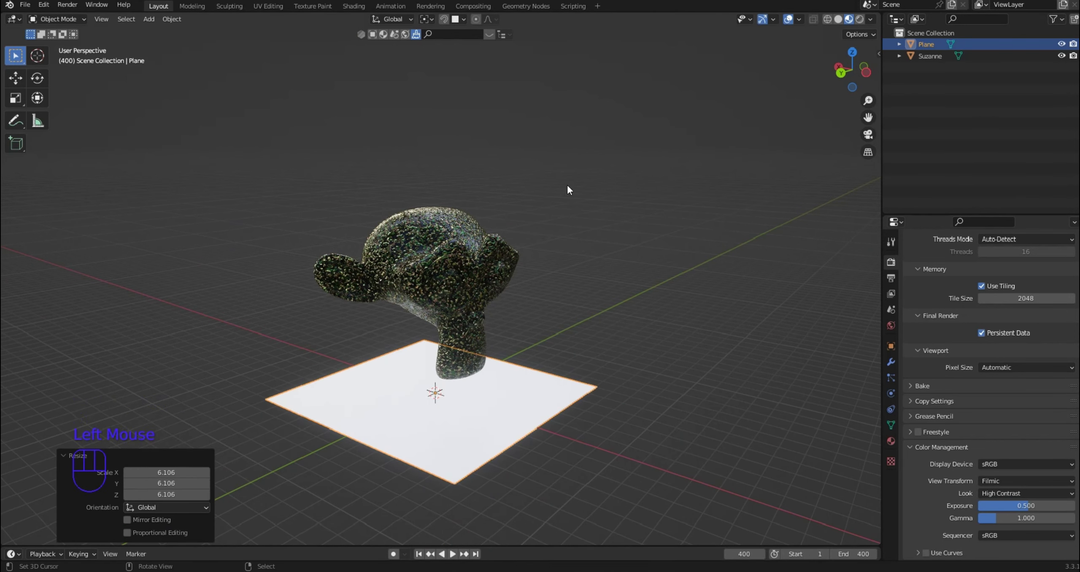
key("s")
left_click(2, 149)
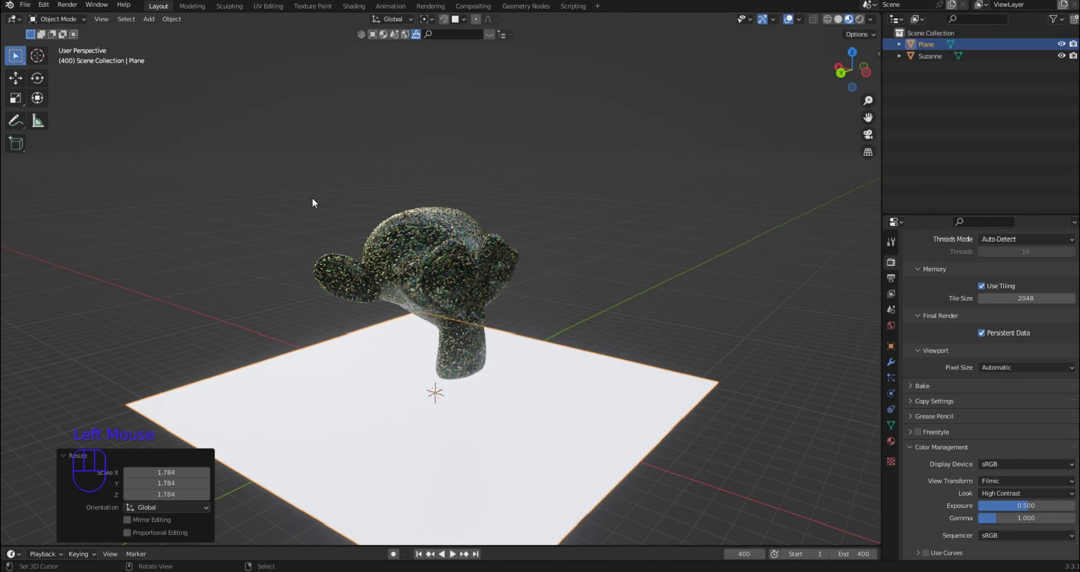
Extrude the plane's two edges behind the monkey upward along Z by about 14.756 m to form backdrop walls.
key("Tab")
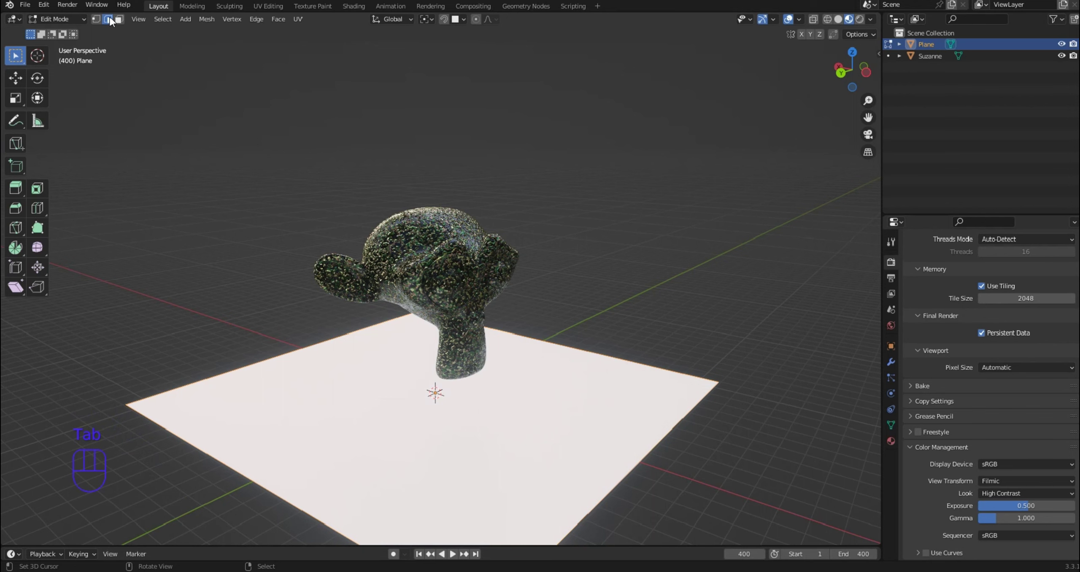
left_click(331, 349)
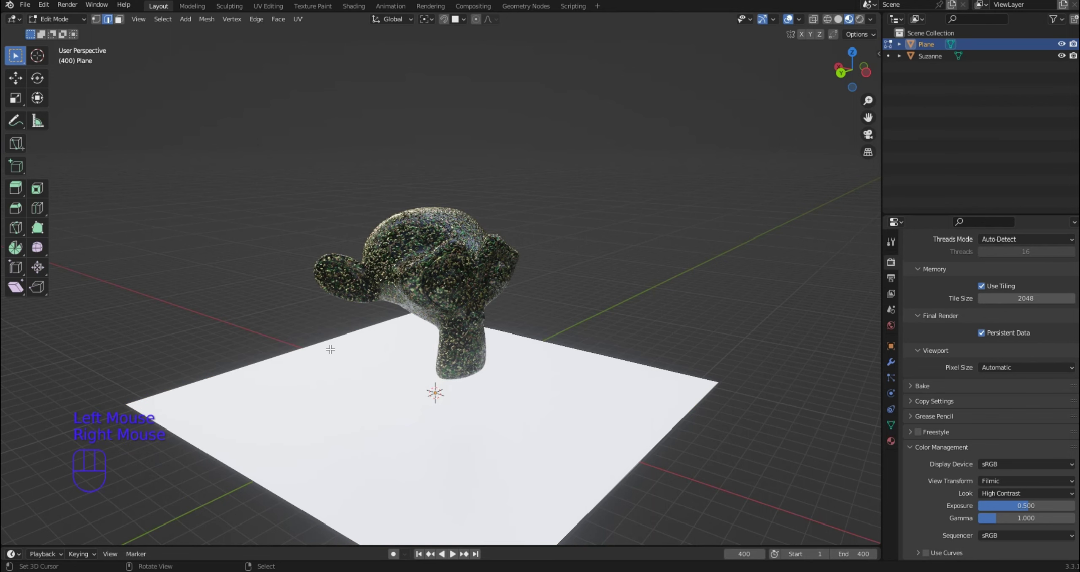
right_click(544, 344, "shift")
middle_click_drag(585, 291, 607, 294)
key("e")
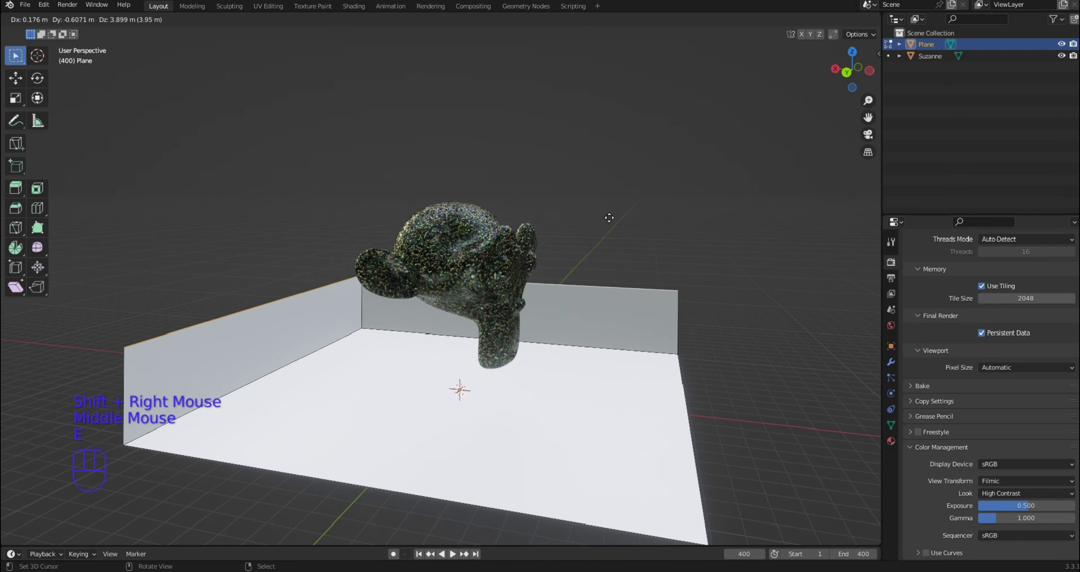
key("z")
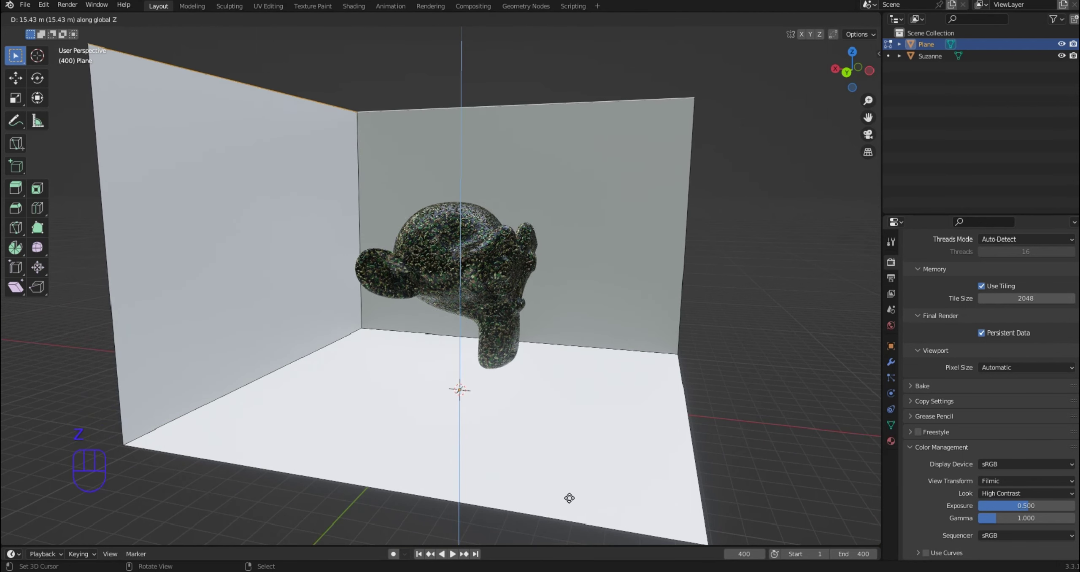
left_click(572, 513)
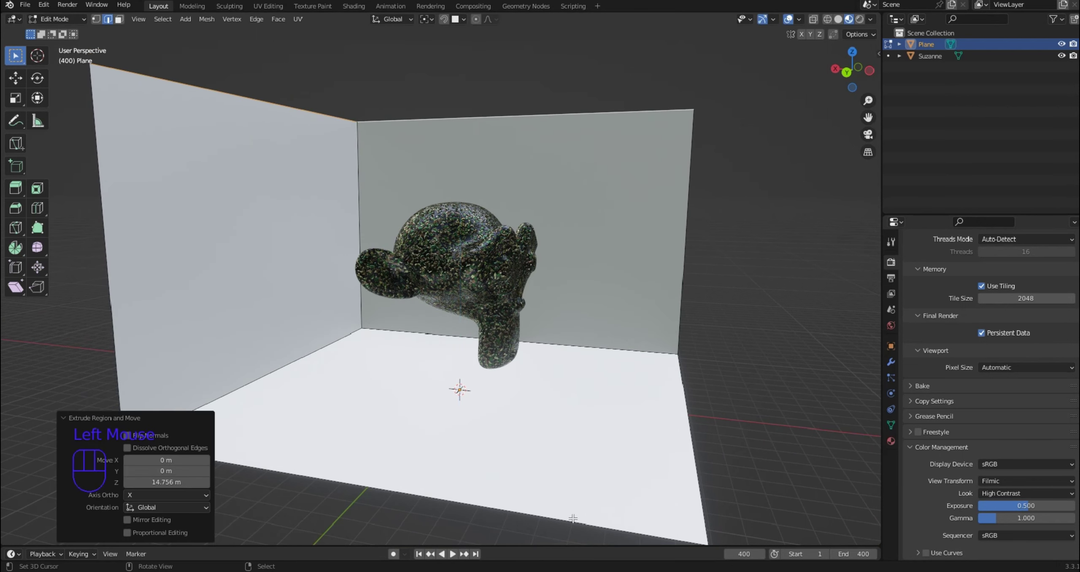
key("Tab")
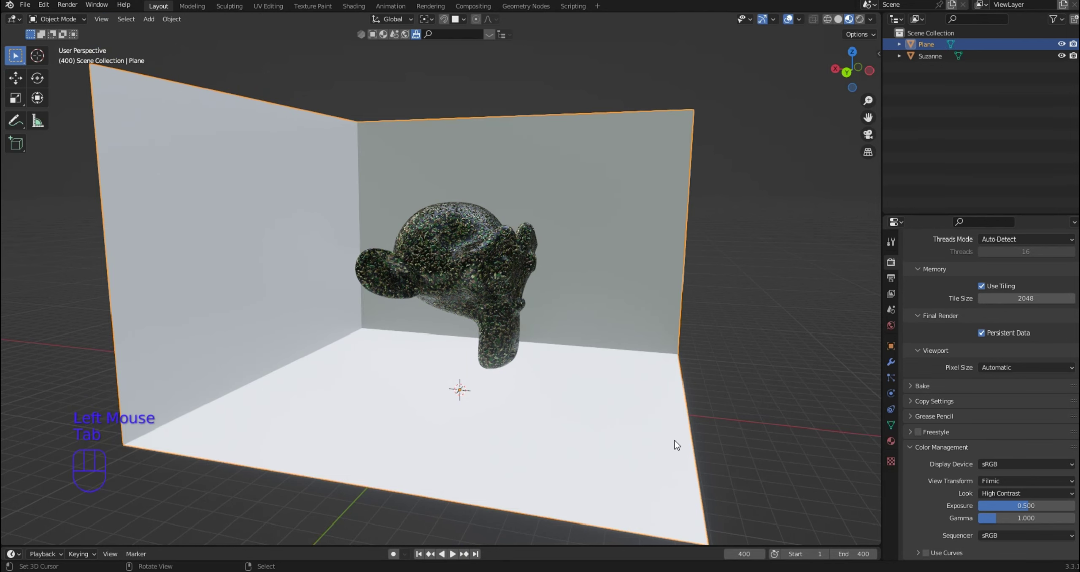
Add a Bevel modifier to the backdrop plane.
left_click(891, 362)
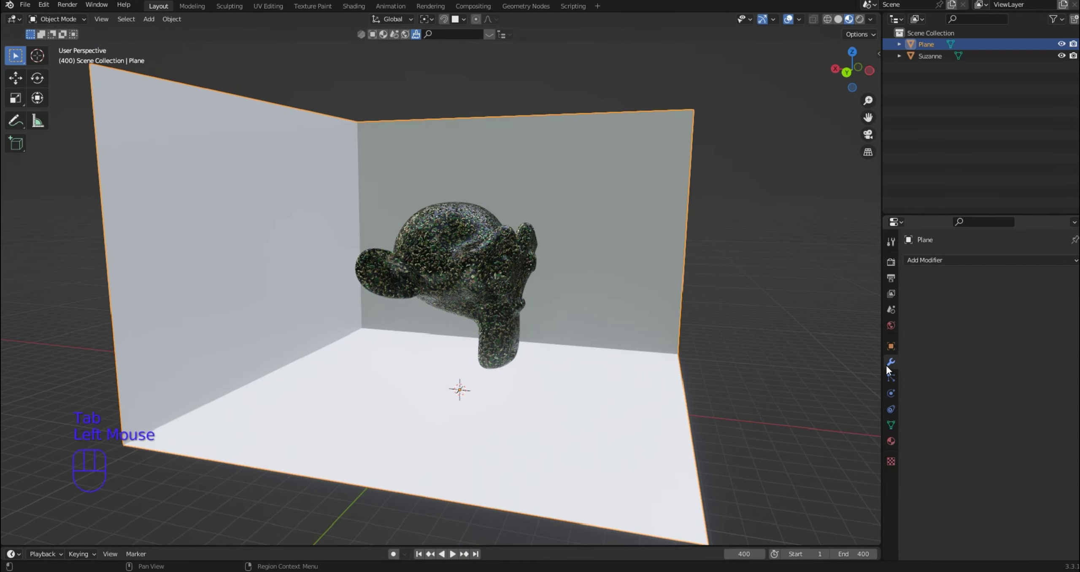
left_click(936, 259)
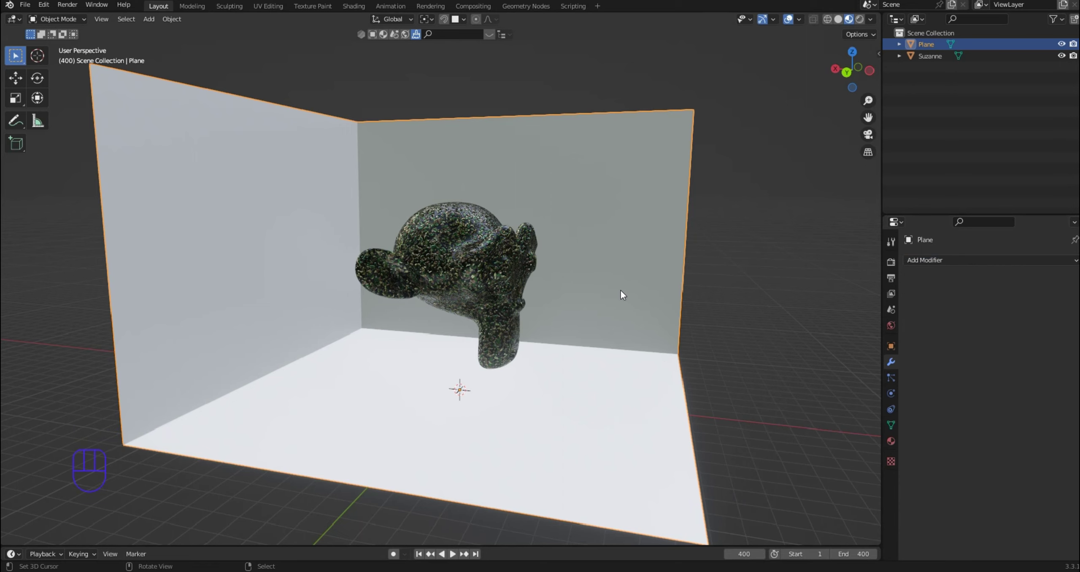
key("q")
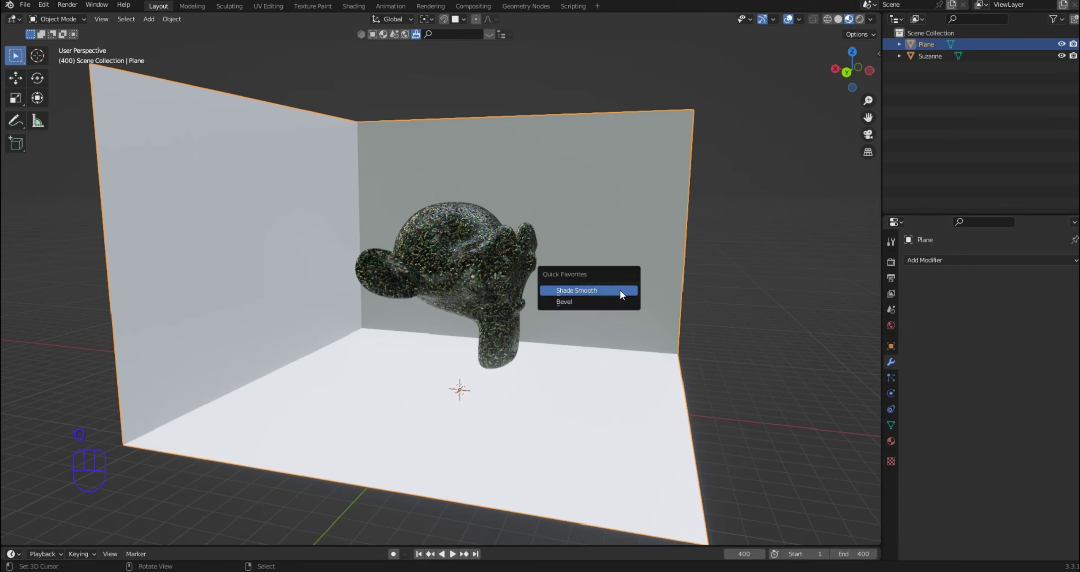
left_click(602, 300)
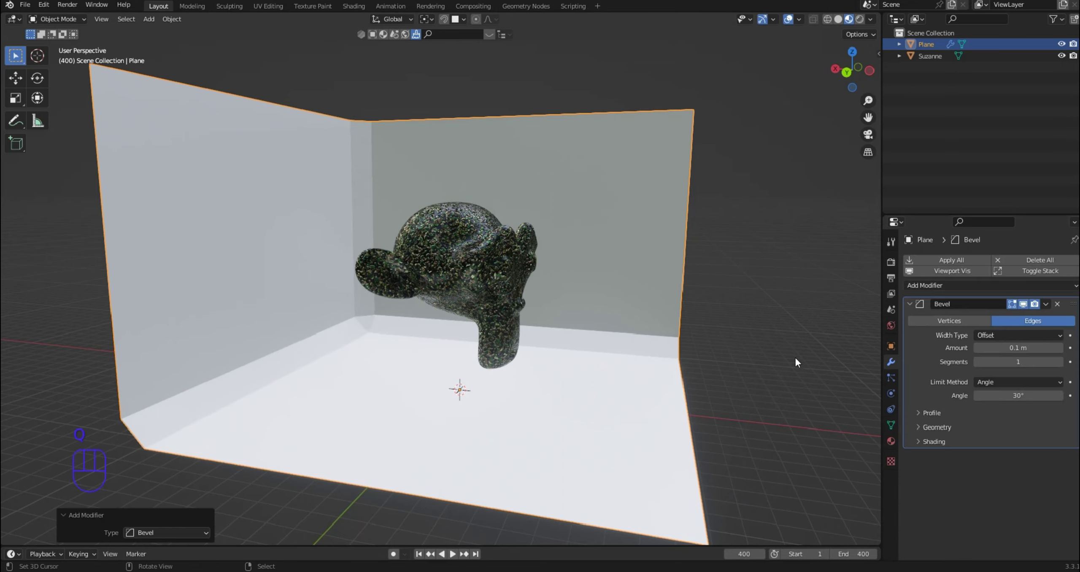
Set the backdrop's Bevel modifier to an amount of 20 m with 20 segments.
left_click(1010, 349)
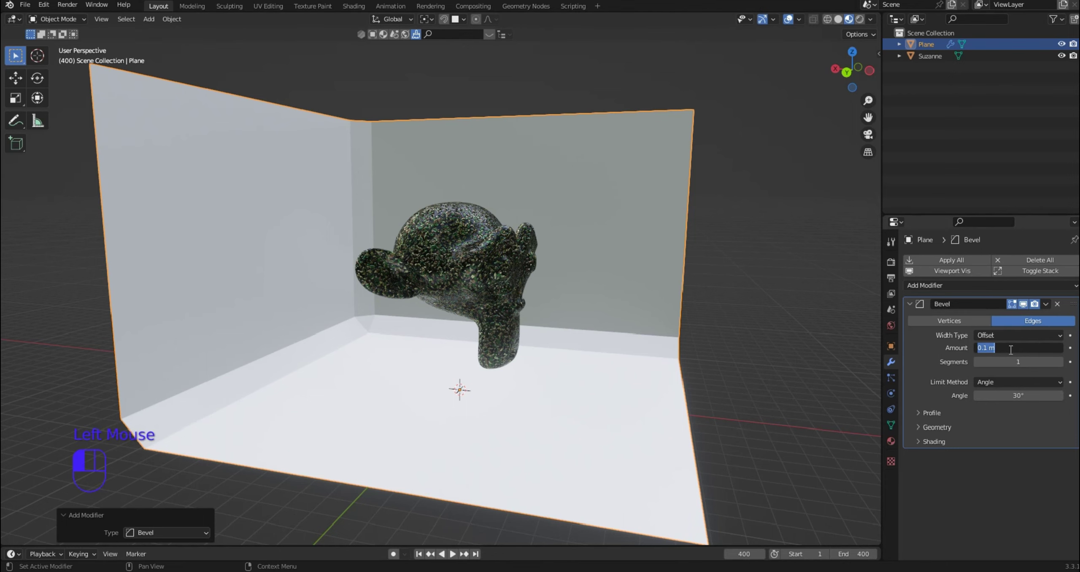
type("20")
key("Return")
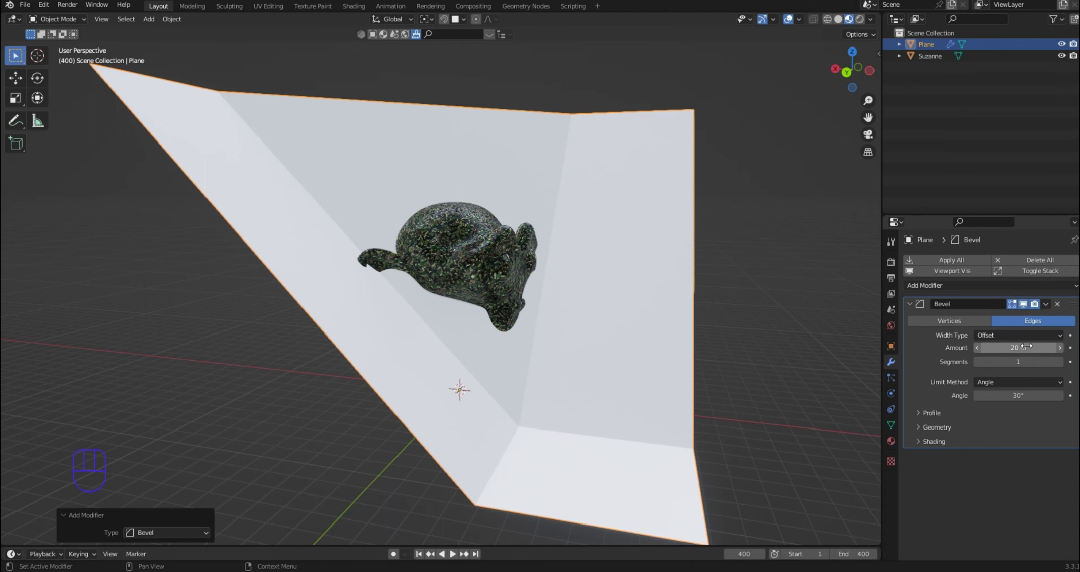
left_click(1021, 364)
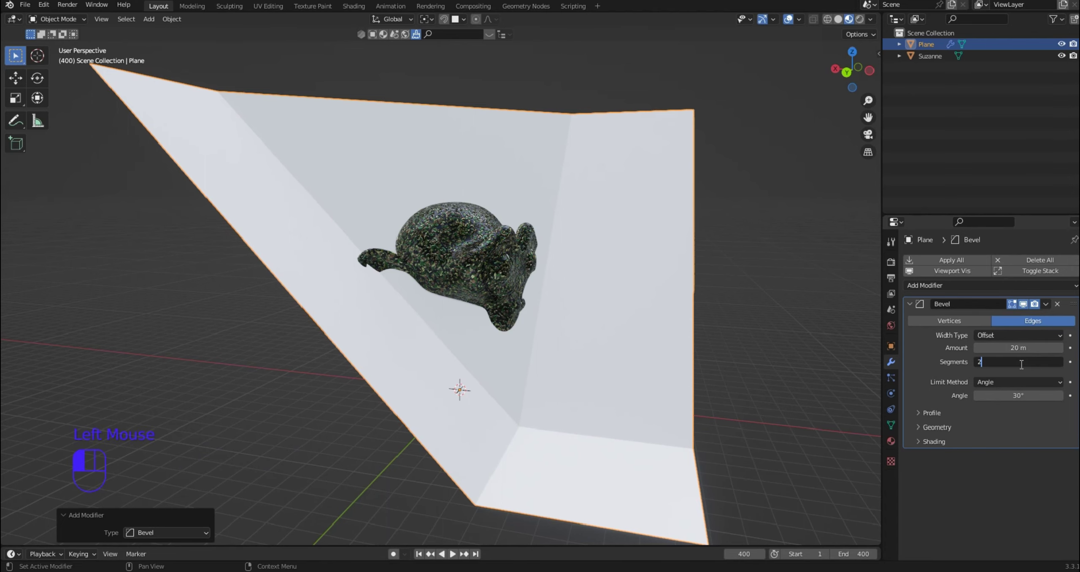
key("Return")
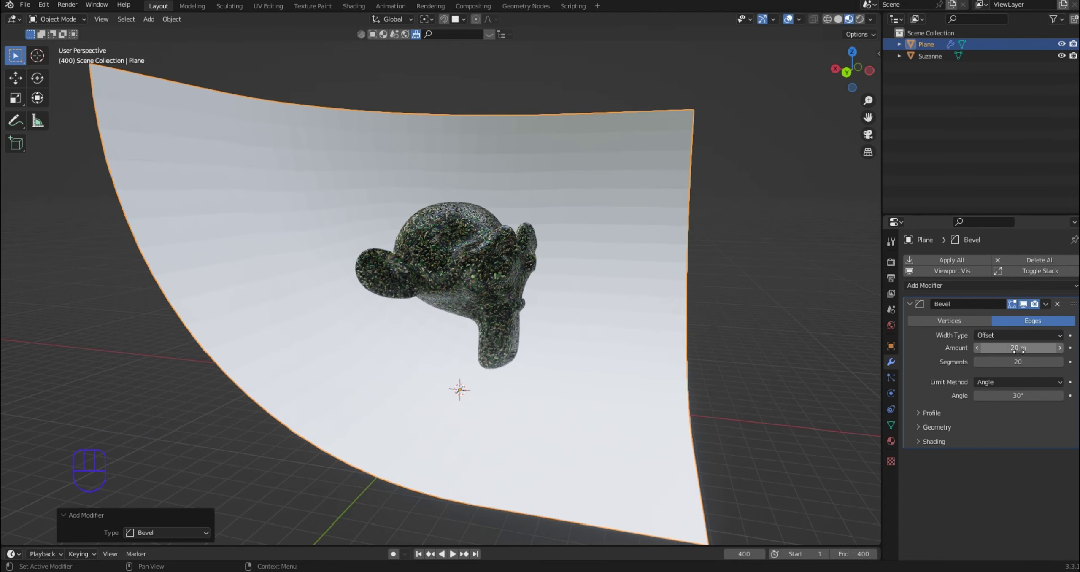
Reduce the bevel amount to 0.05 m, readjust it to 0.22 m, and shade the backdrop smooth.
left_click_drag(1012, 348, 1004, 348)
double_click(1037, 347)
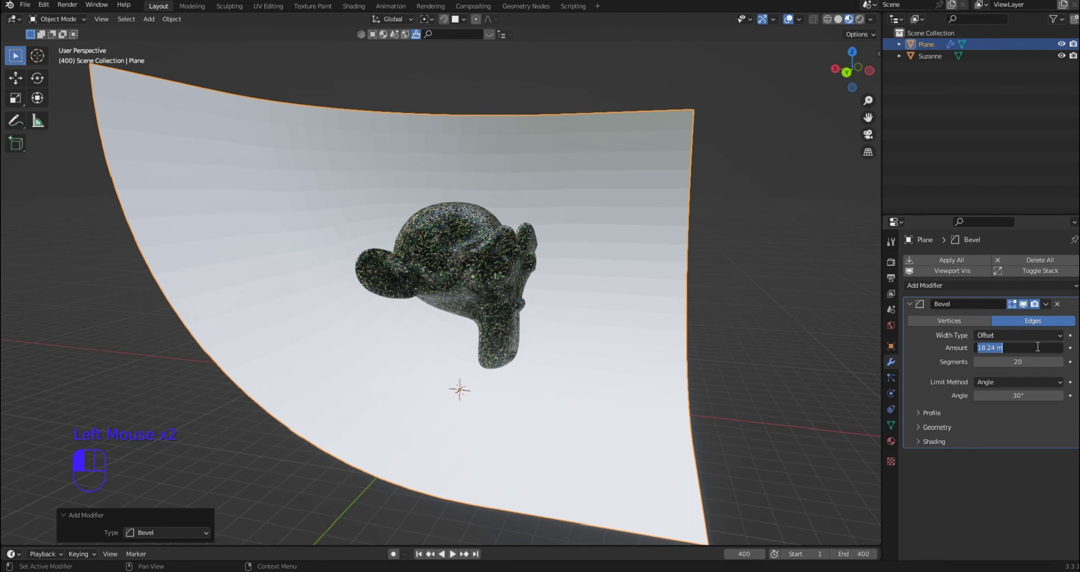
key("BackSpace")
type(".05")
key("Return")
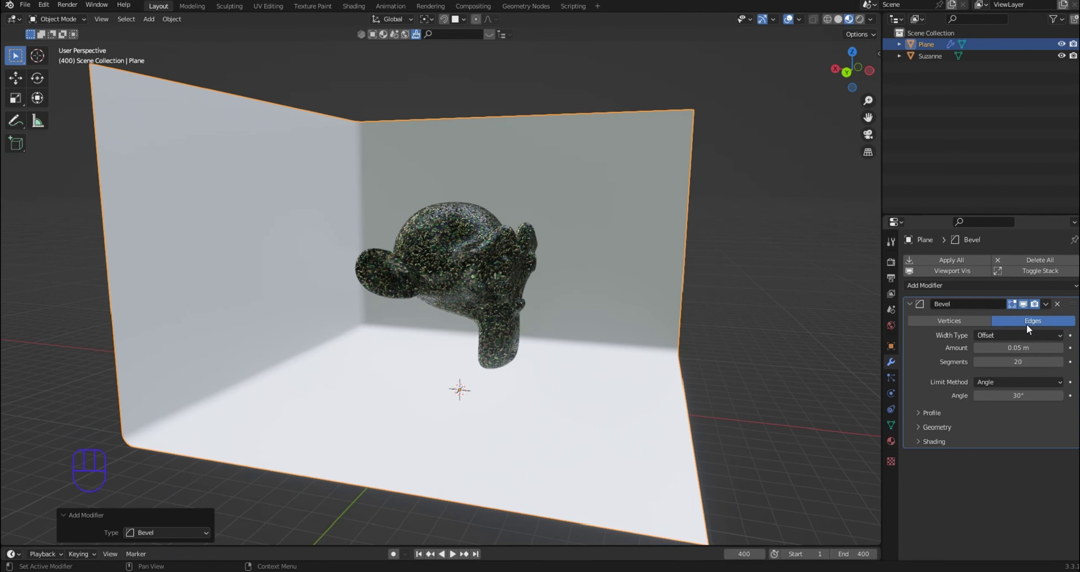
left_click_drag(1046, 347, 1067, 348)
key("q")
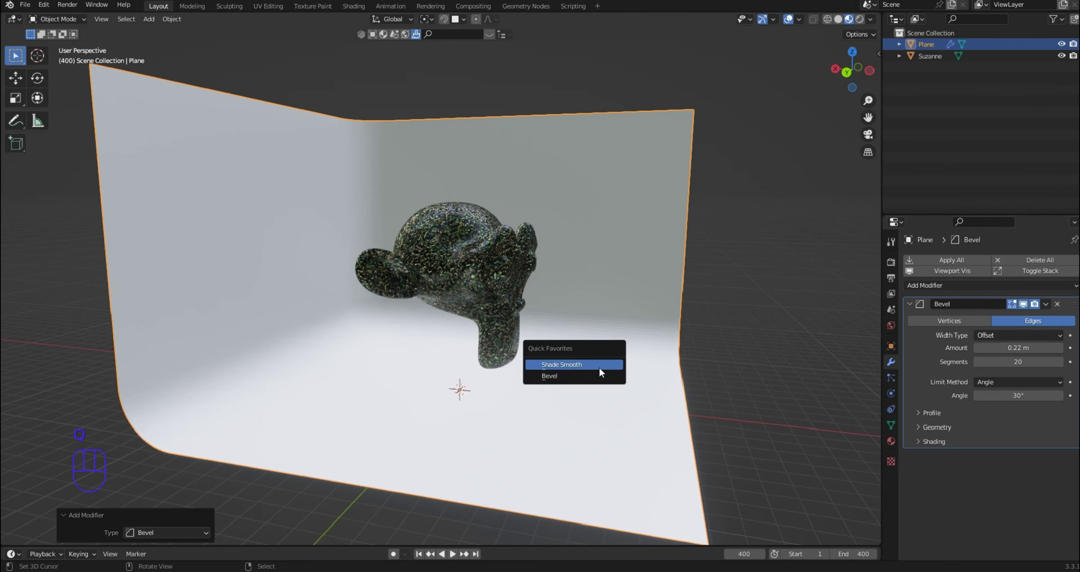
left_click(598, 365)
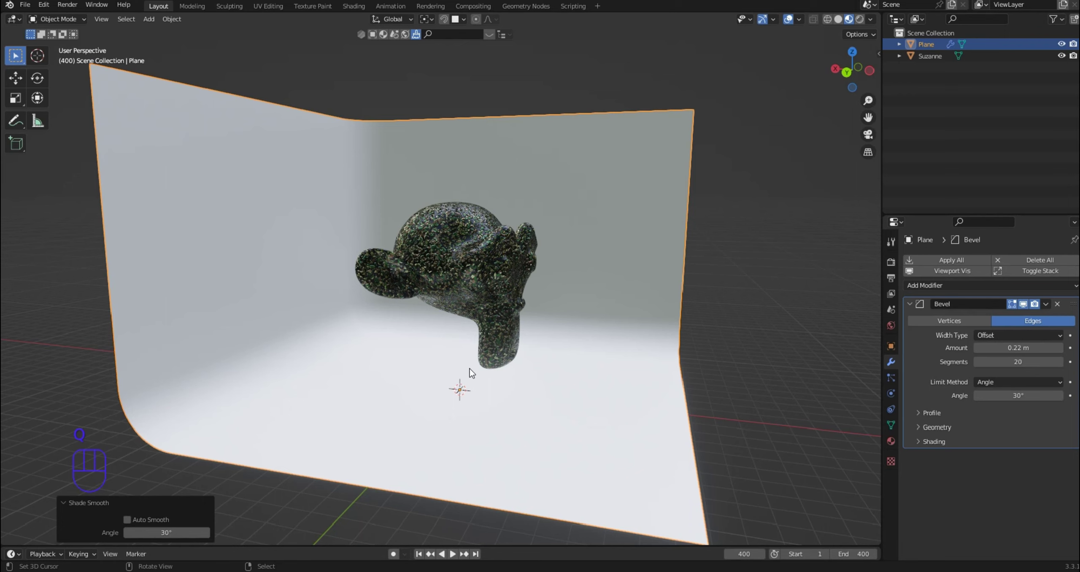
key("q")
key("space")
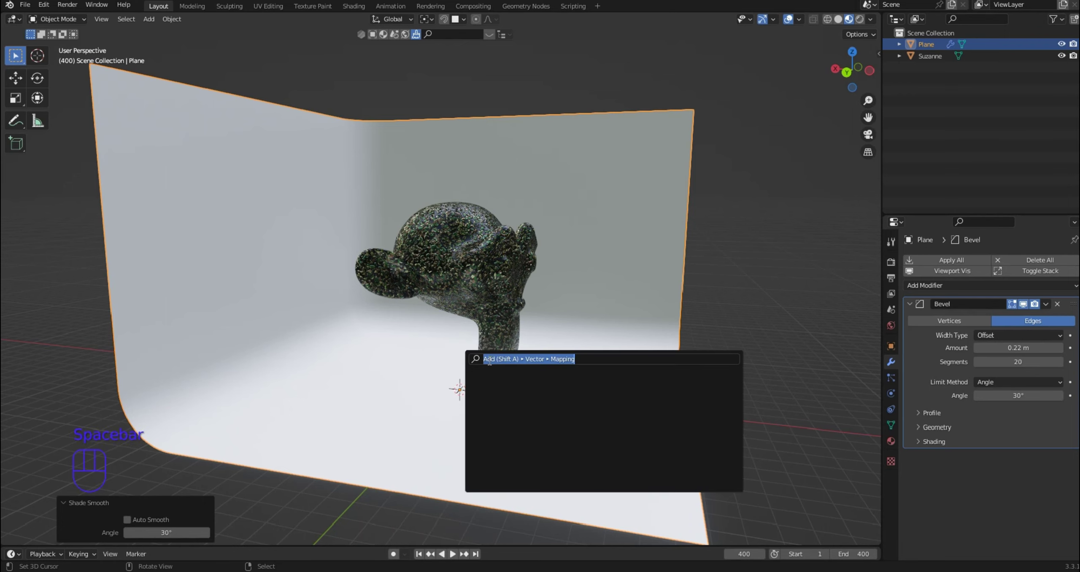
type("shade")
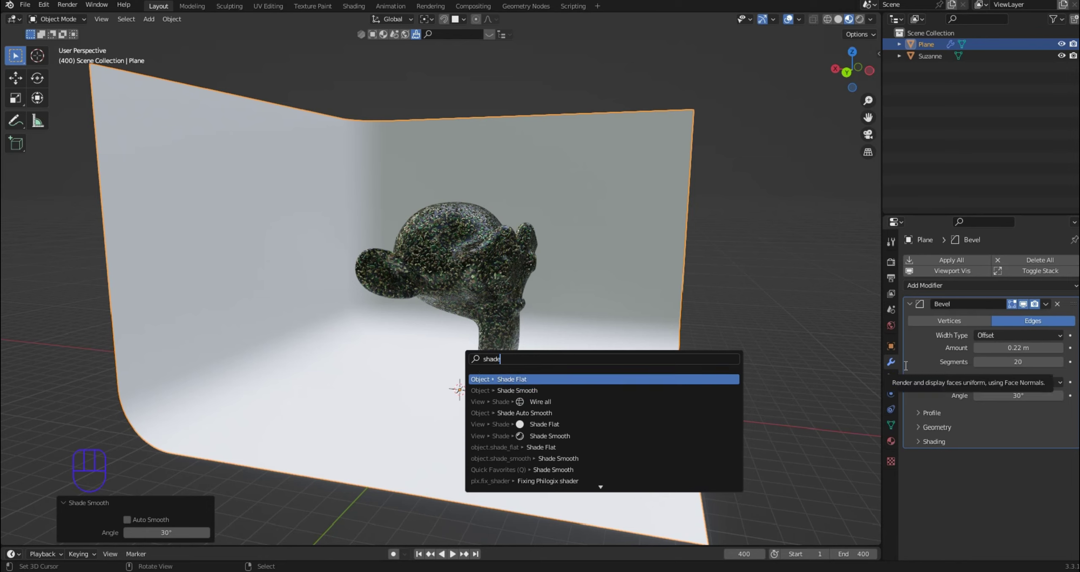
key("Escape")
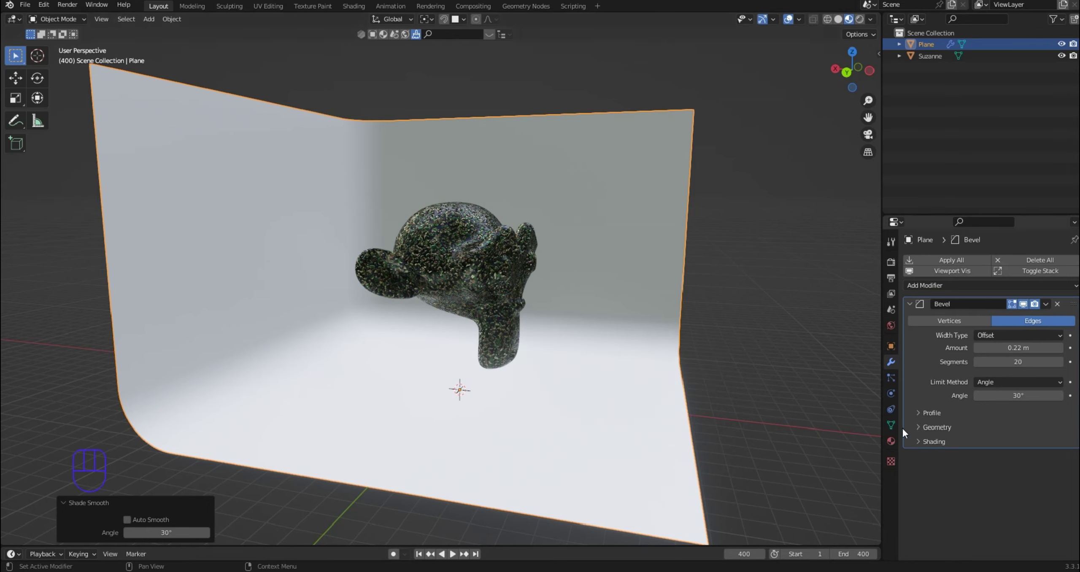
Enable Harden Normals on the Bevel modifier and set its outer miter to Arc.
left_click(922, 441)
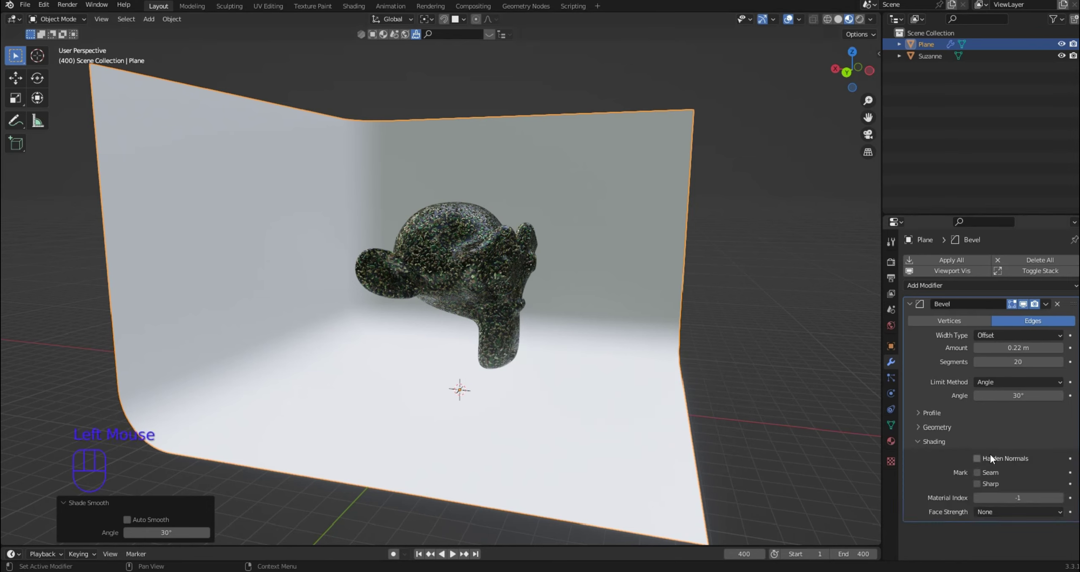
left_click(975, 458)
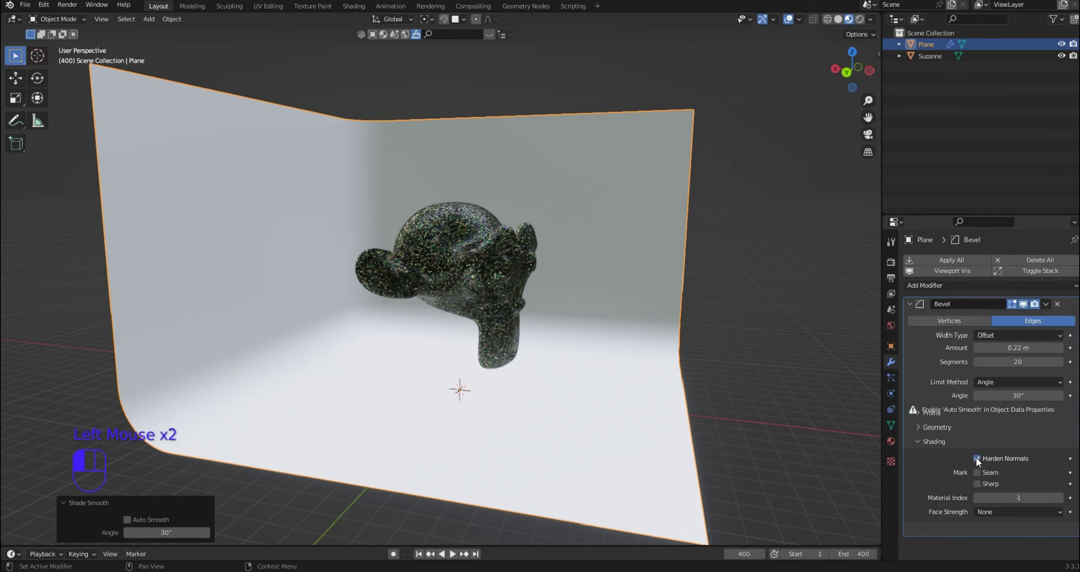
left_click(927, 438)
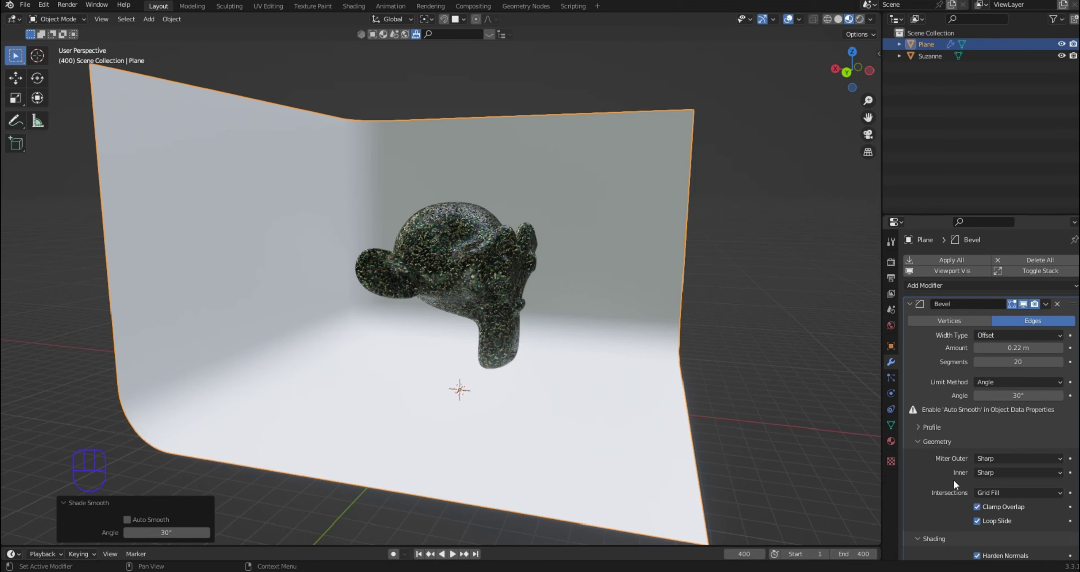
left_click(995, 458)
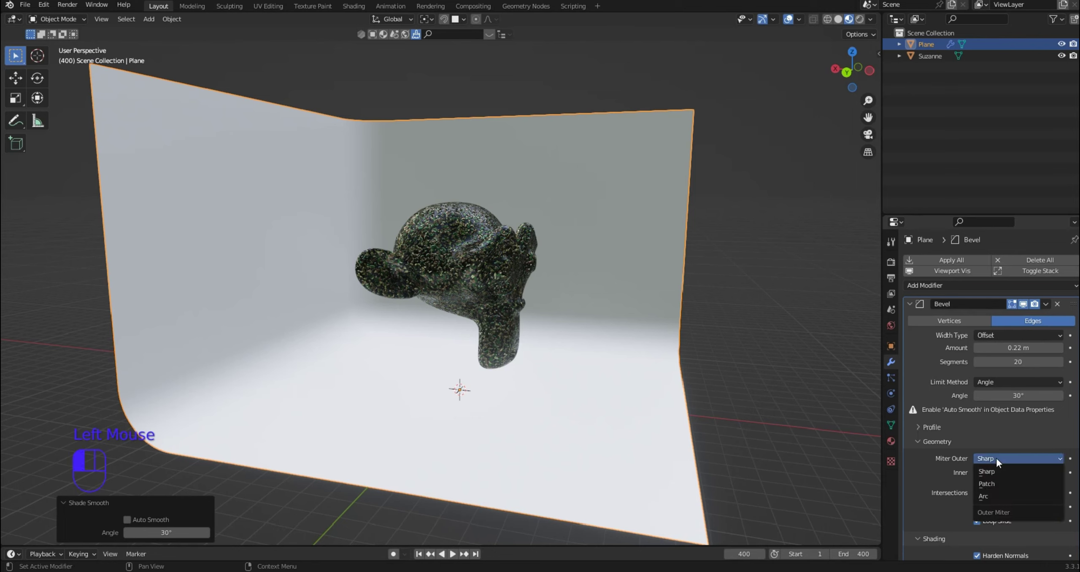
left_click(1001, 494)
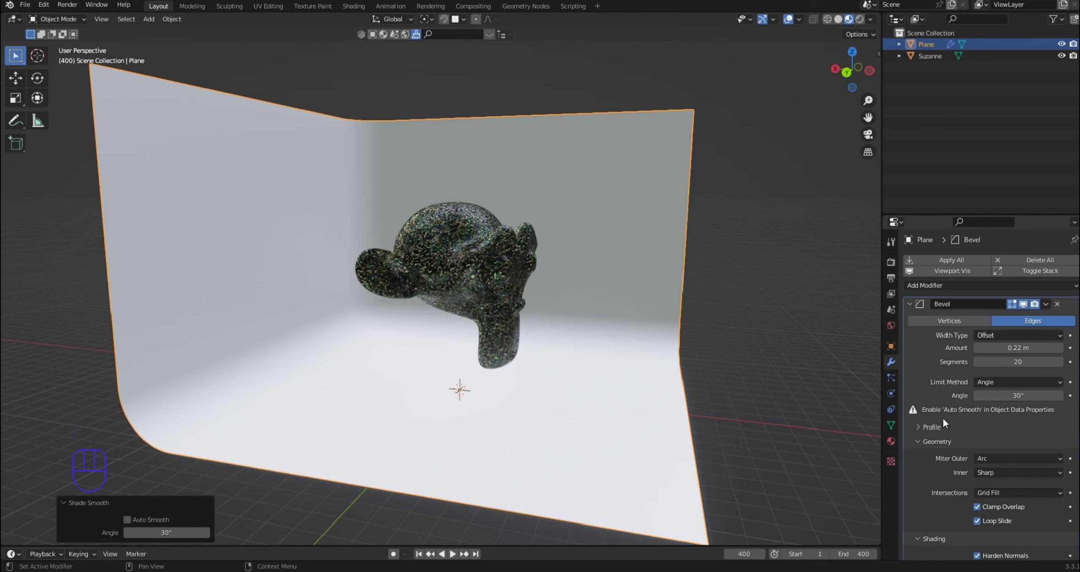
Enable Auto Smooth at 30° for the backdrop mesh and check the shading around the monkey.
left_click(890, 423)
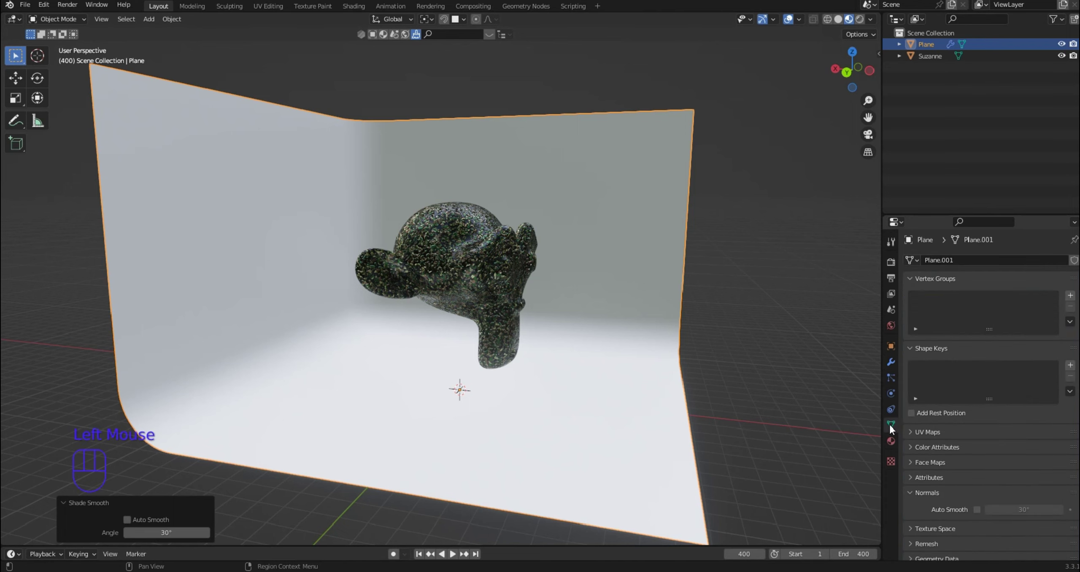
left_click(975, 509)
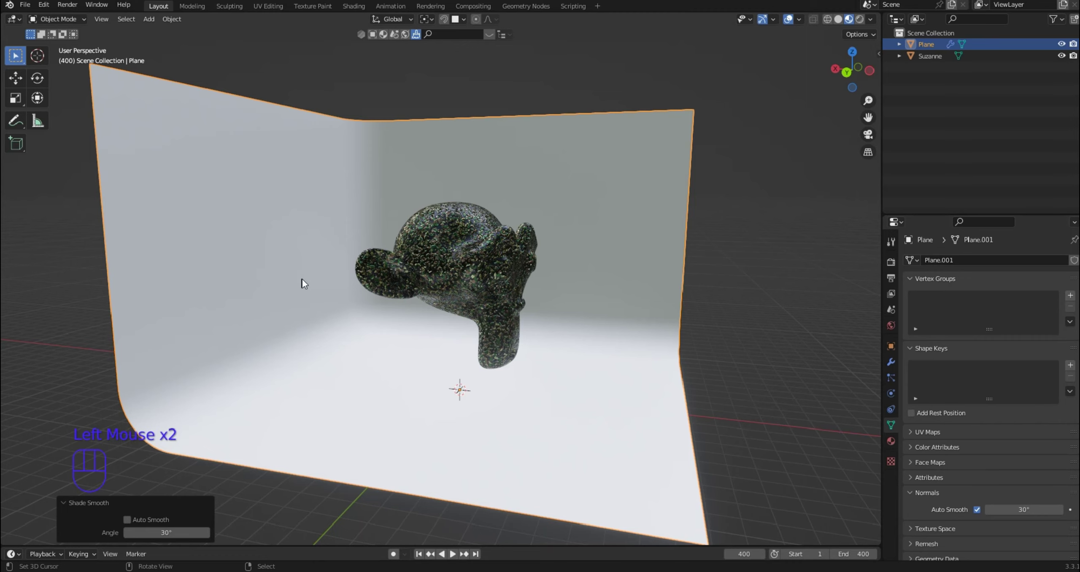
scroll(548, 341, "up", 2)
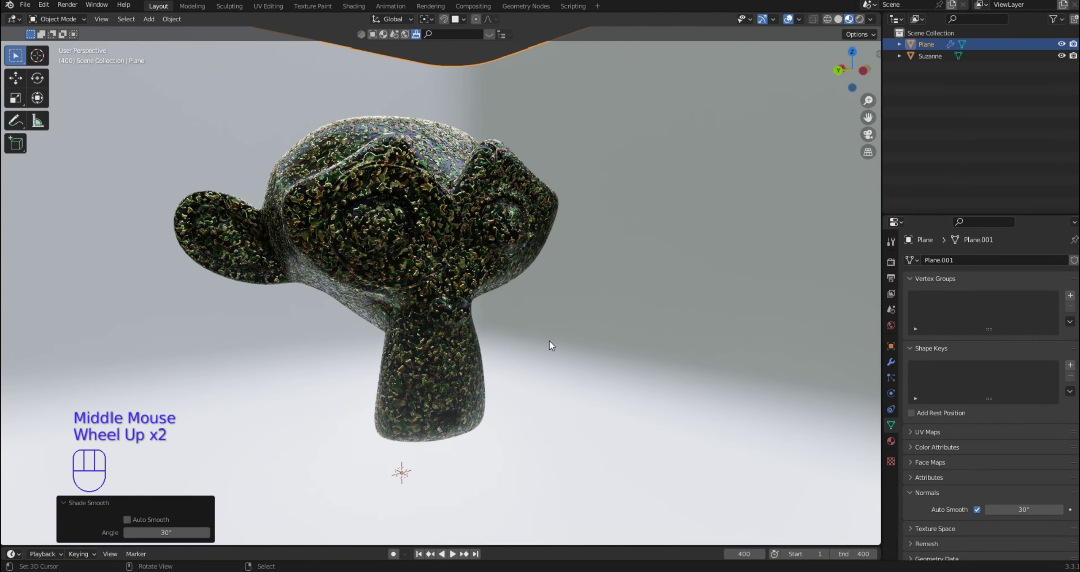
middle_click_drag(549, 341, 569, 354)
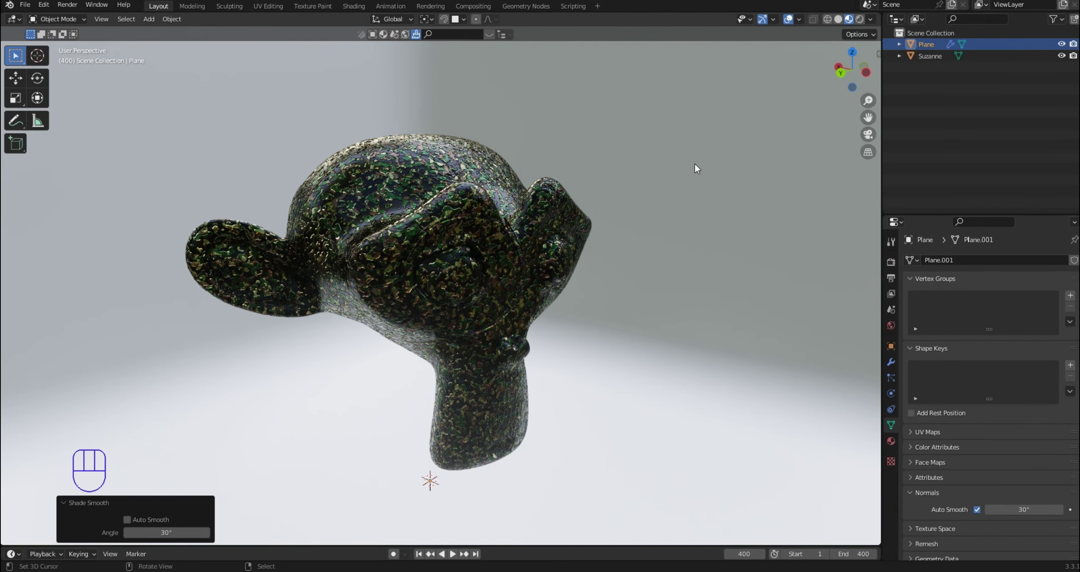
scroll(623, 188, "down", 2)
middle_click_drag(622, 187, 628, 211)
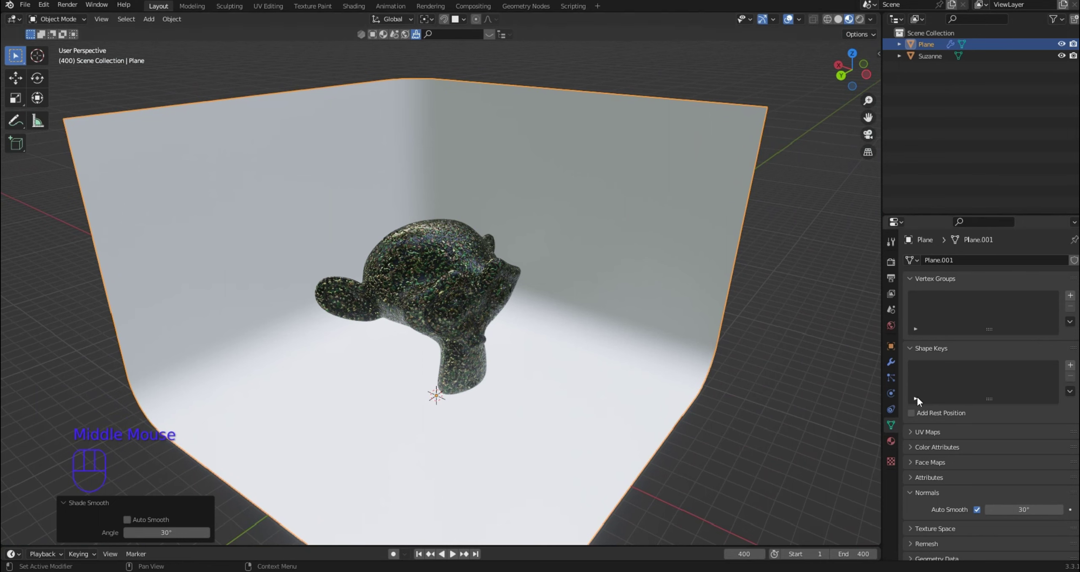
Reset the backdrop's bevel amount to 0 m and widen it to 0.4 m.
left_click(888, 358)
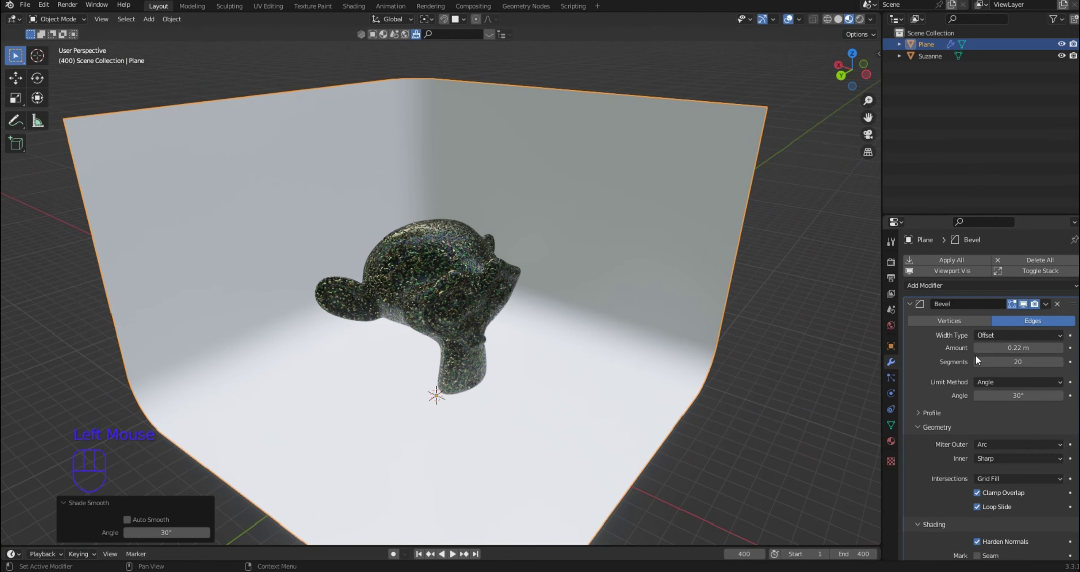
left_click_drag(1024, 348, 1004, 348)
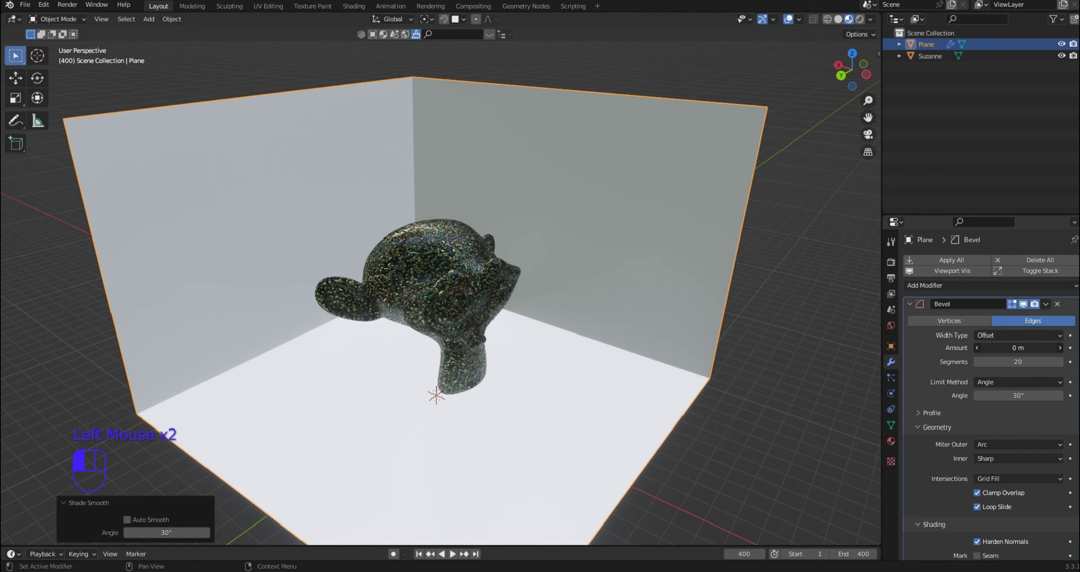
middle_click_drag(790, 377, 816, 357)
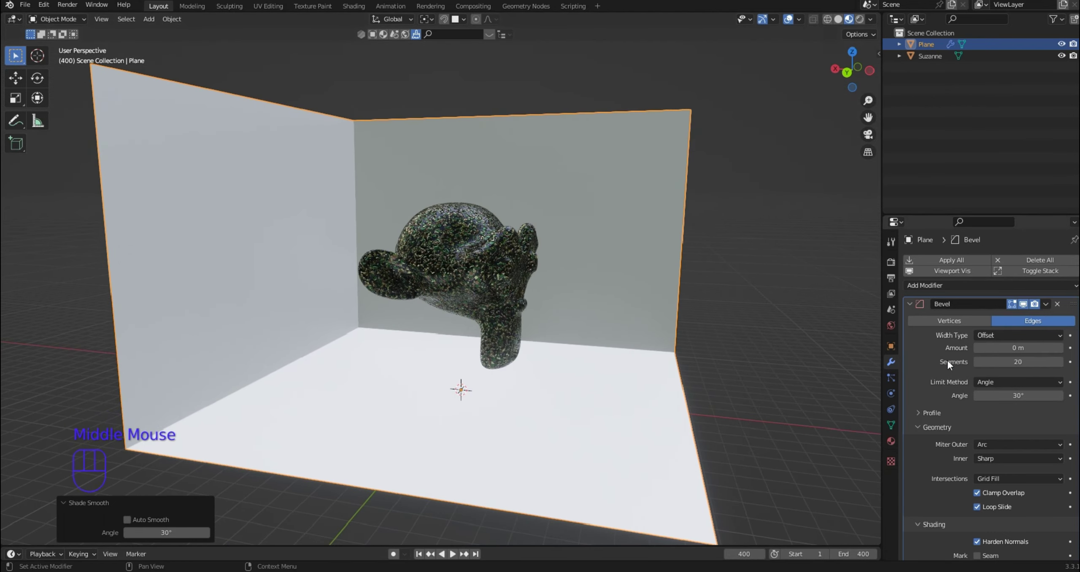
left_click_drag(992, 345, 1029, 345)
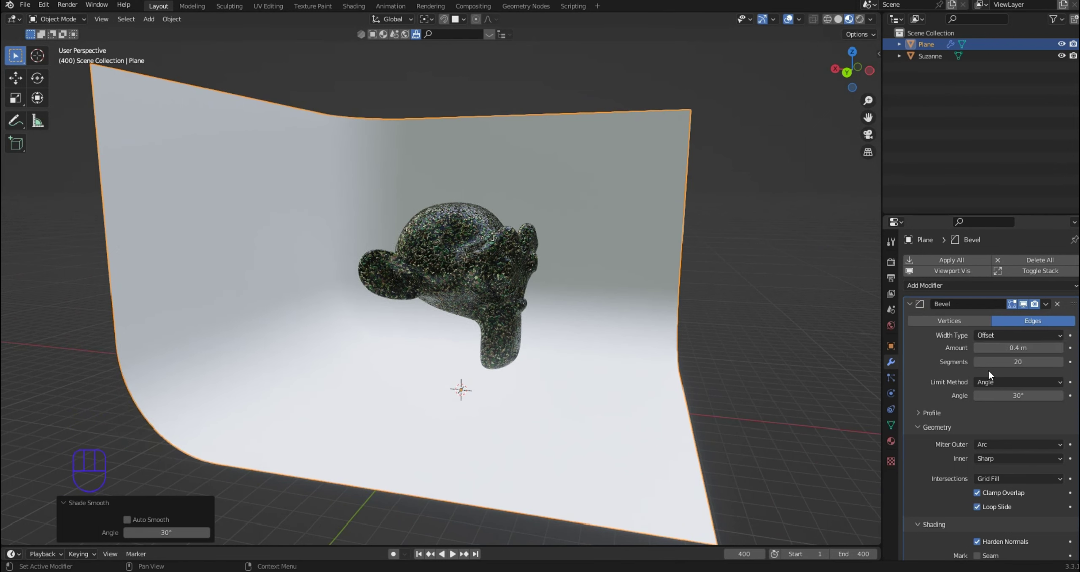
Set the Bevel modifier's angle limit to 60° and check the curved backdrop.
left_click(1001, 395)
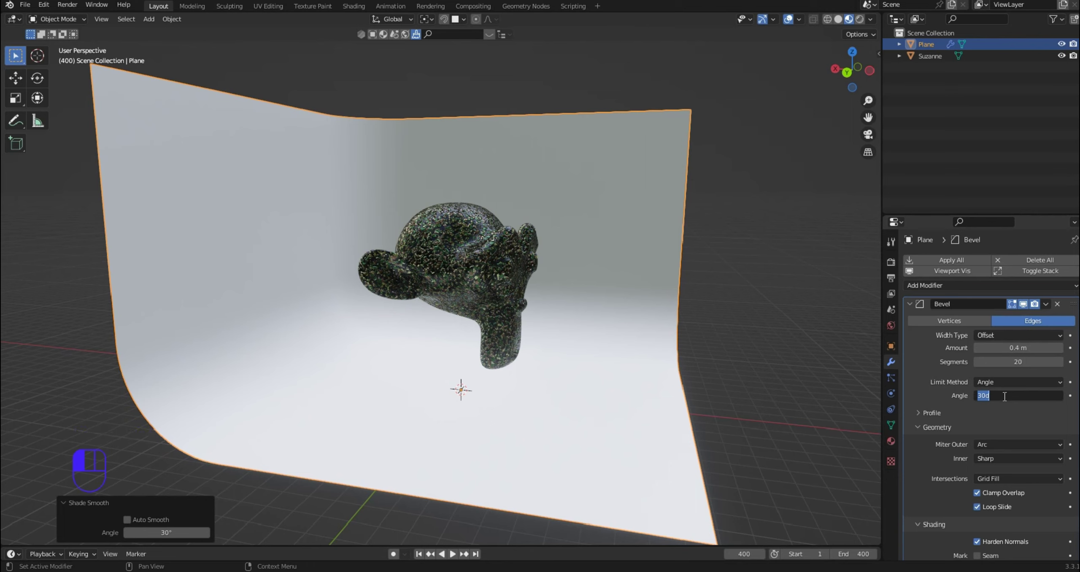
type("60")
key("Return")
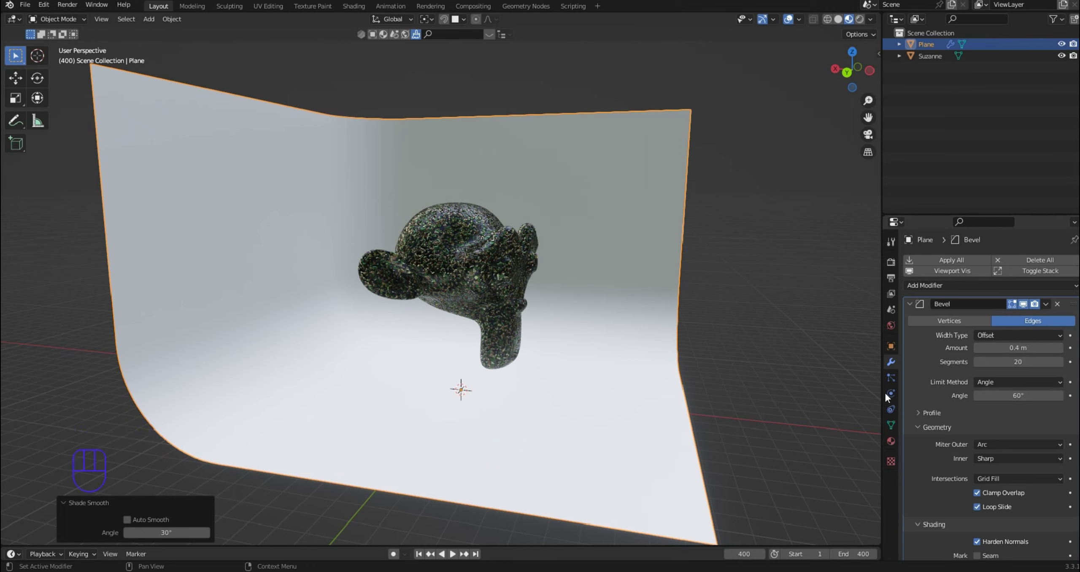
middle_click_drag(517, 373, 699, 387)
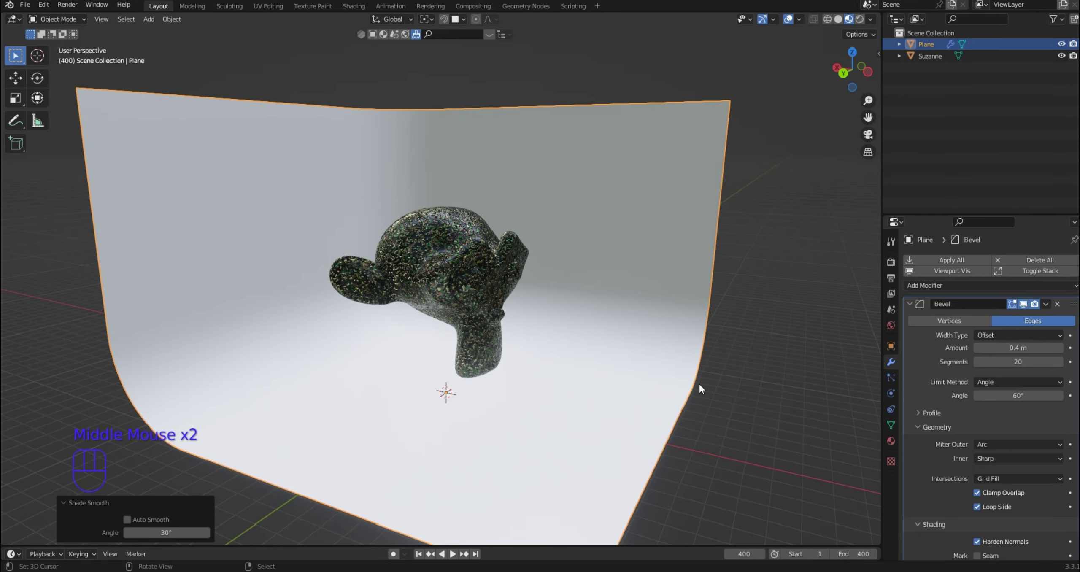
left_click(919, 413)
left_click(918, 411)
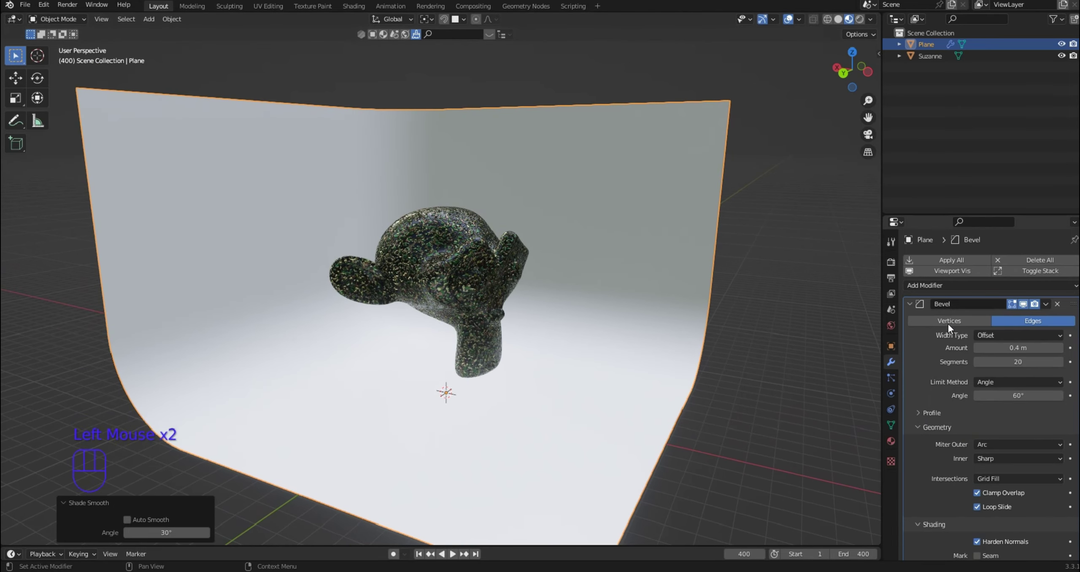
Collapse the Bevel modifier's settings and apply all modifiers on the backdrop.
left_click(911, 303)
left_click(943, 257)
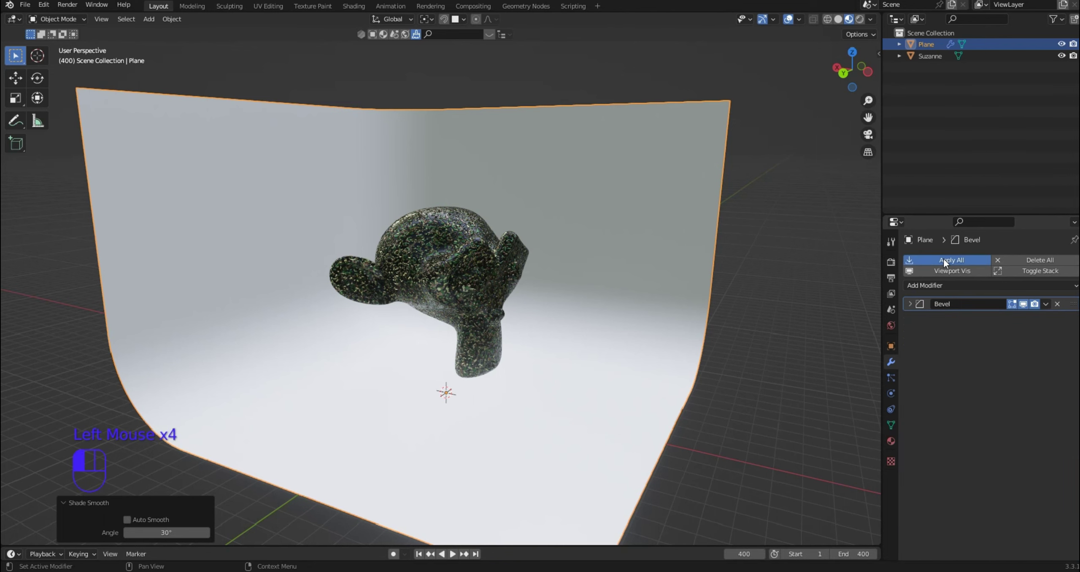
middle_click_drag(566, 307, 542, 311)
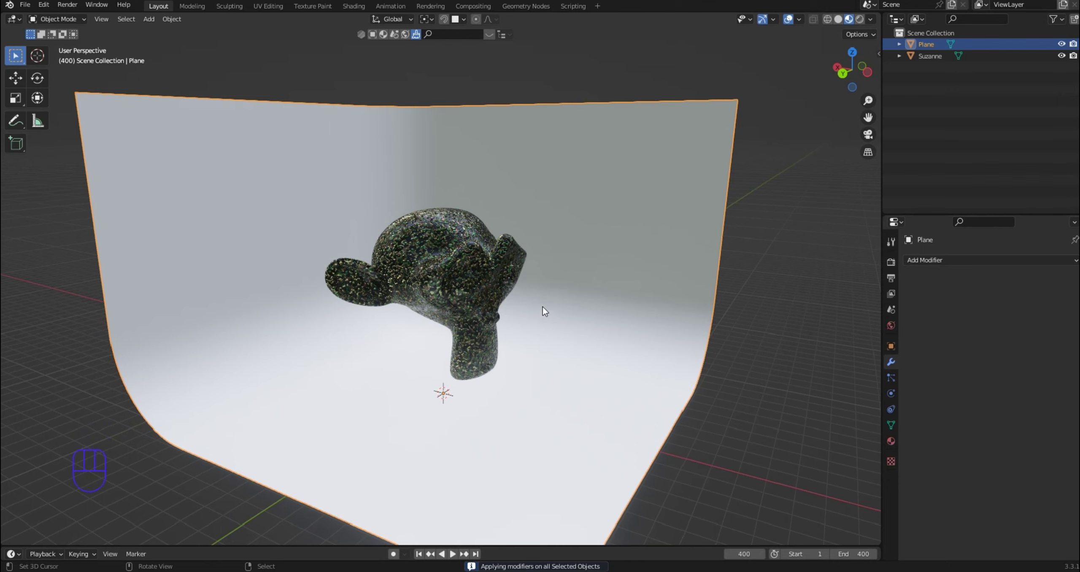
Create a new material for the backdrop in the Shading workspace and reposition its Principled BSDF node.
left_click(365, 5)
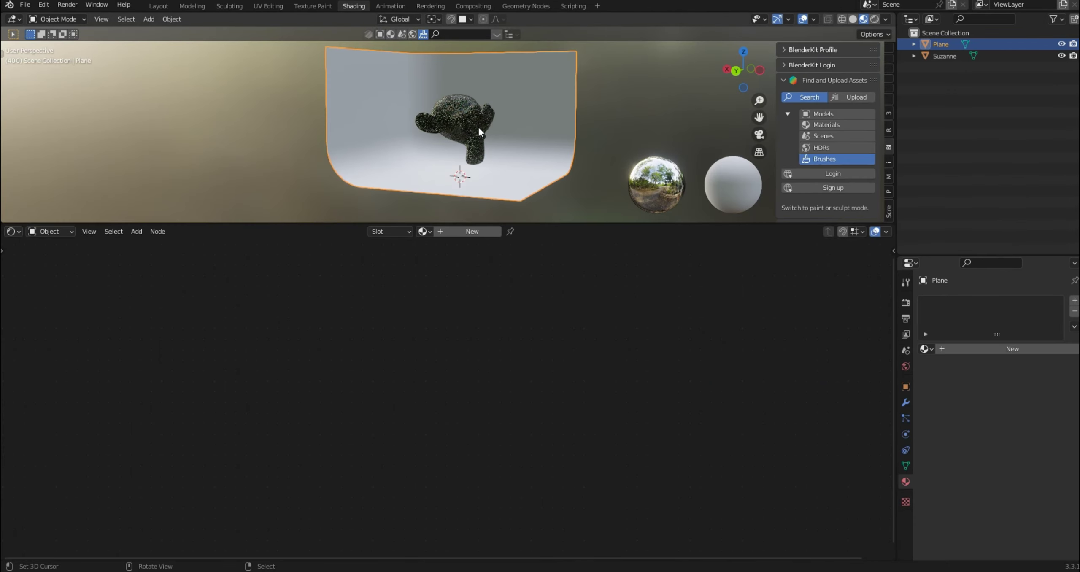
scroll(477, 125, "up", 5)
scroll(476, 125, "down", 2)
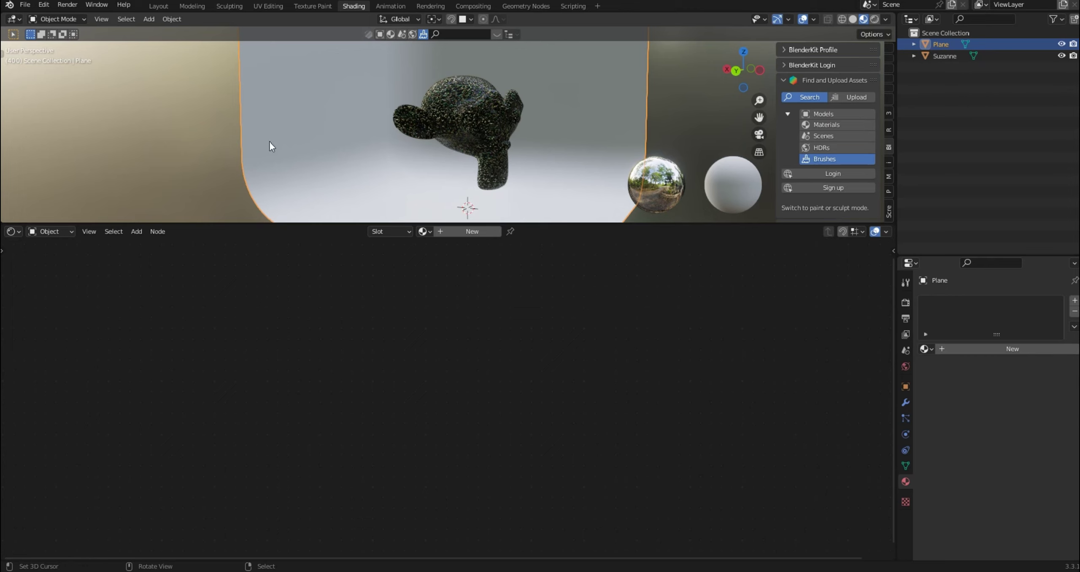
left_click(470, 231)
middle_click_drag(634, 325, 458, 351)
scroll(564, 327, "up", 2)
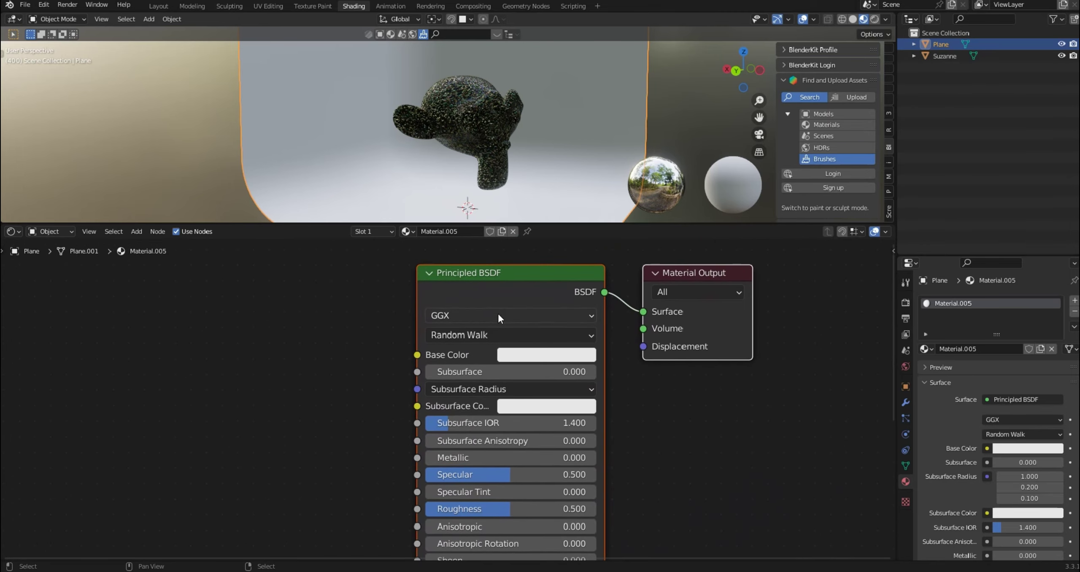
left_click_drag(508, 277, 488, 361)
left_click(499, 293)
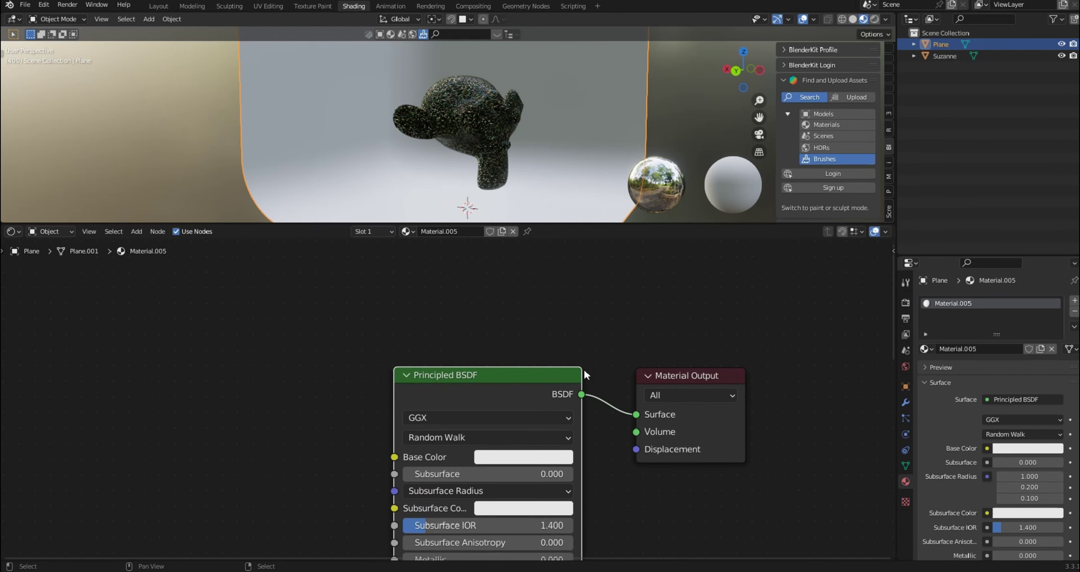
Connect a new Gradient Texture node's Color output to the Base Color of the backdrop's Principled BSDF.
left_click_drag(672, 378, 678, 358)
middle_click_drag(538, 314, 602, 270)
left_click_drag(471, 368, 274, 323)
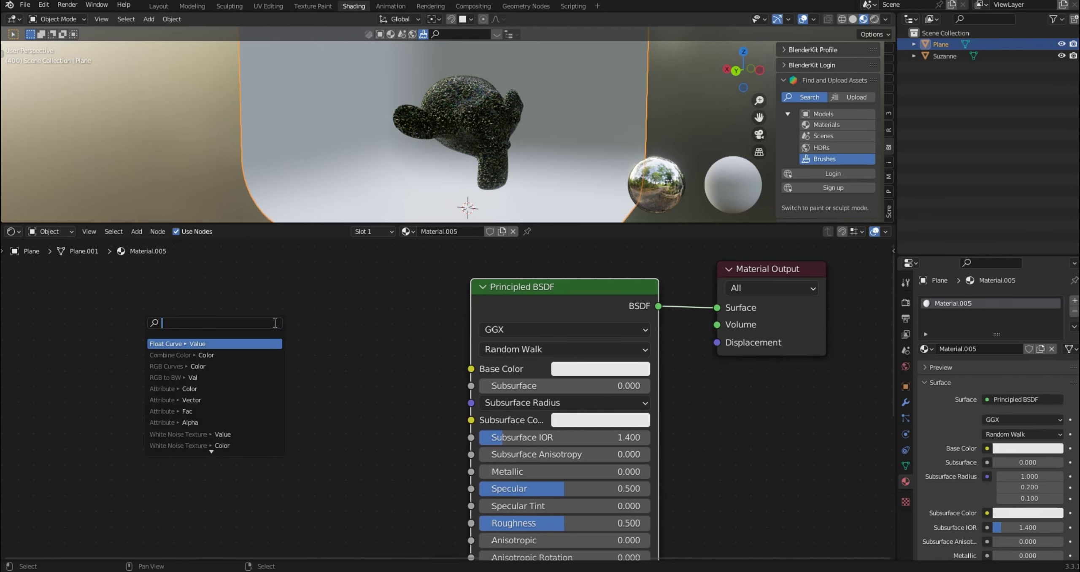
type("grad")
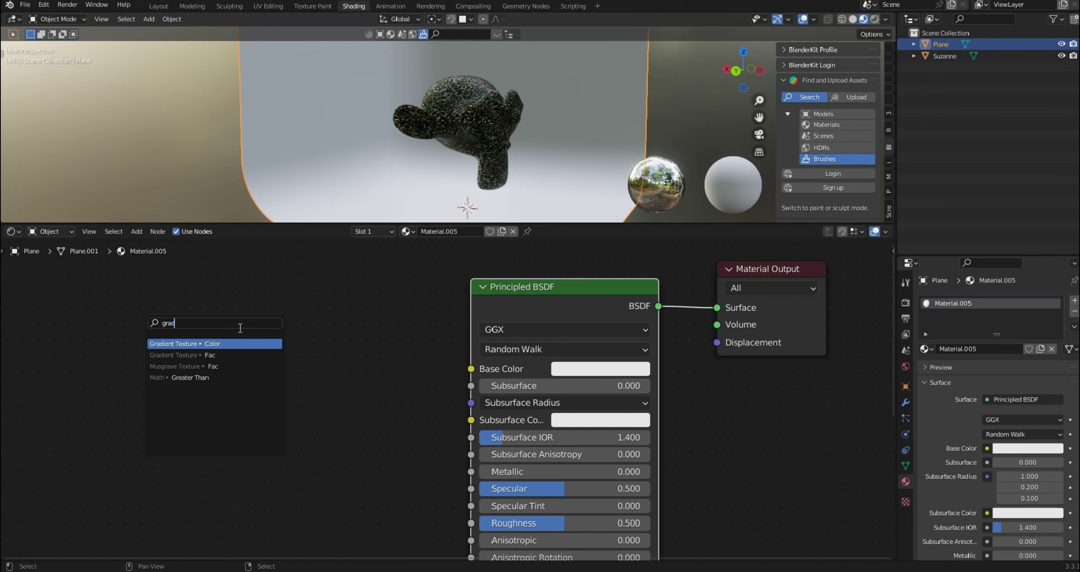
left_click(231, 343)
left_click(140, 347)
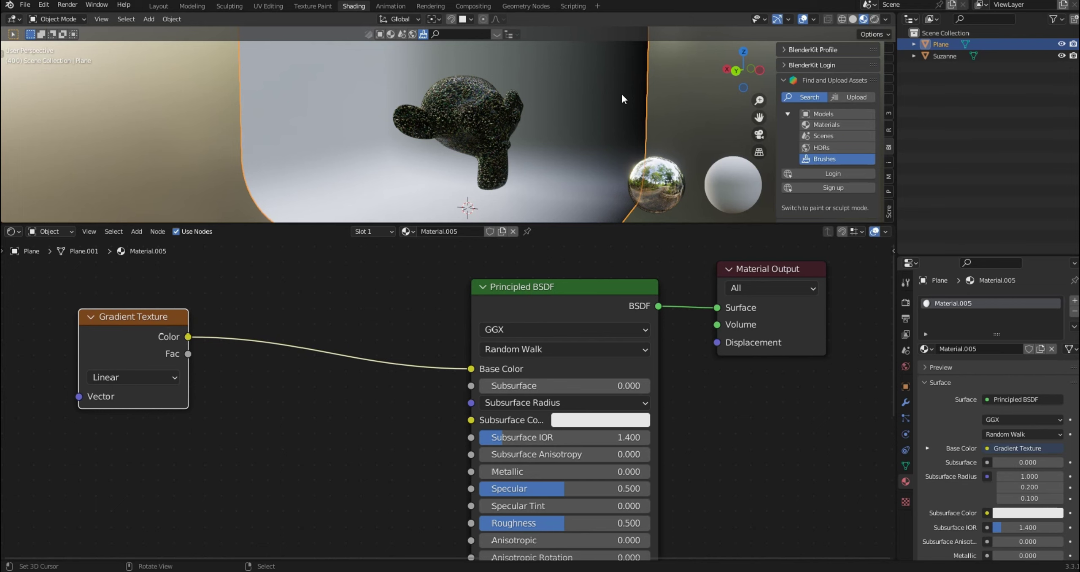
Add a Texture Coordinate node beside the Gradient Texture in the backdrop material.
scroll(357, 413, "down", 2)
middle_click_drag(367, 402, 436, 410)
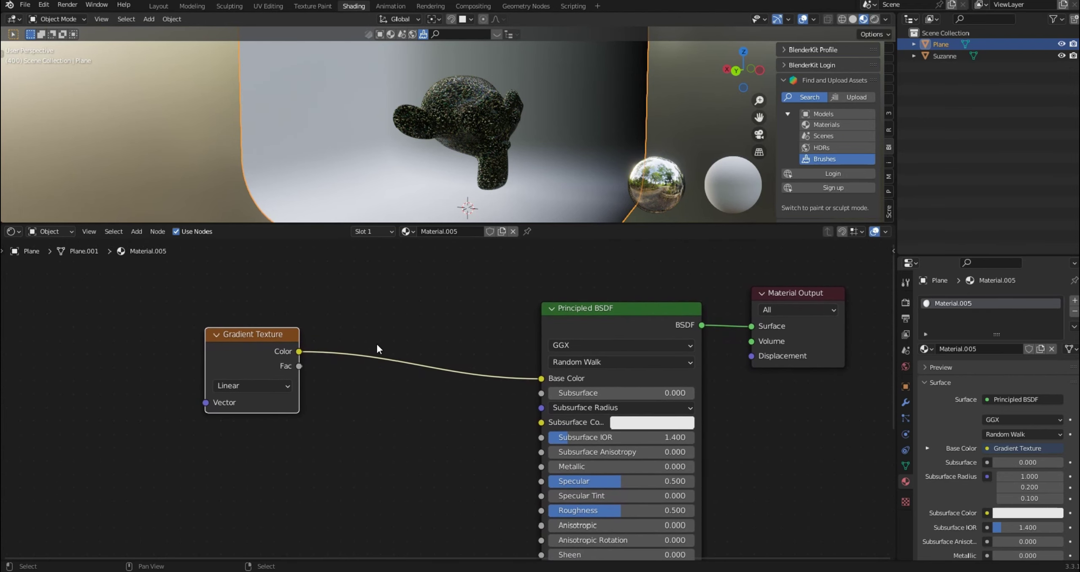
key("shift+a")
mouse_move(363, 359)
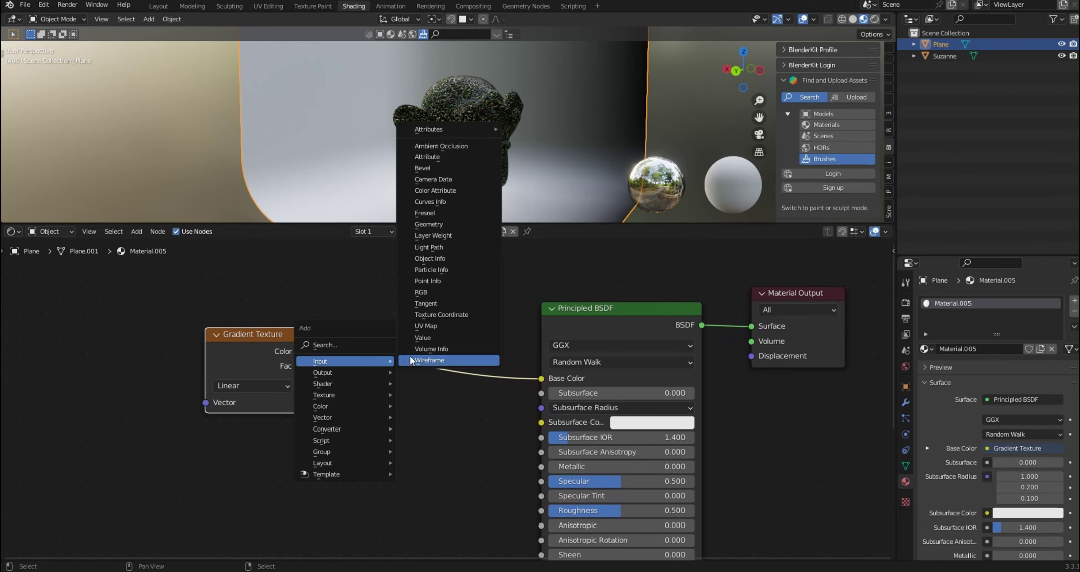
left_click(456, 316)
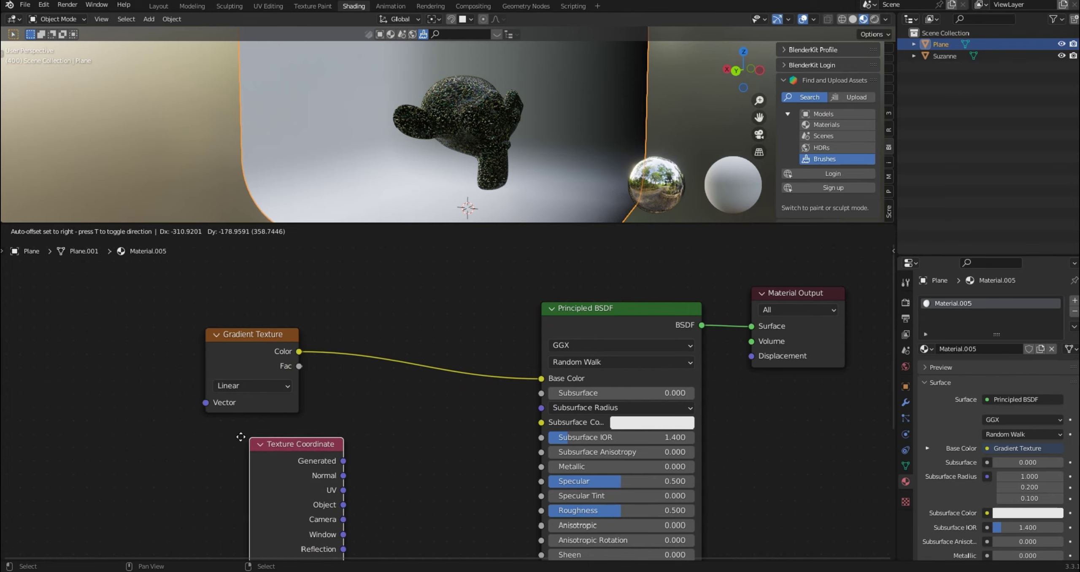